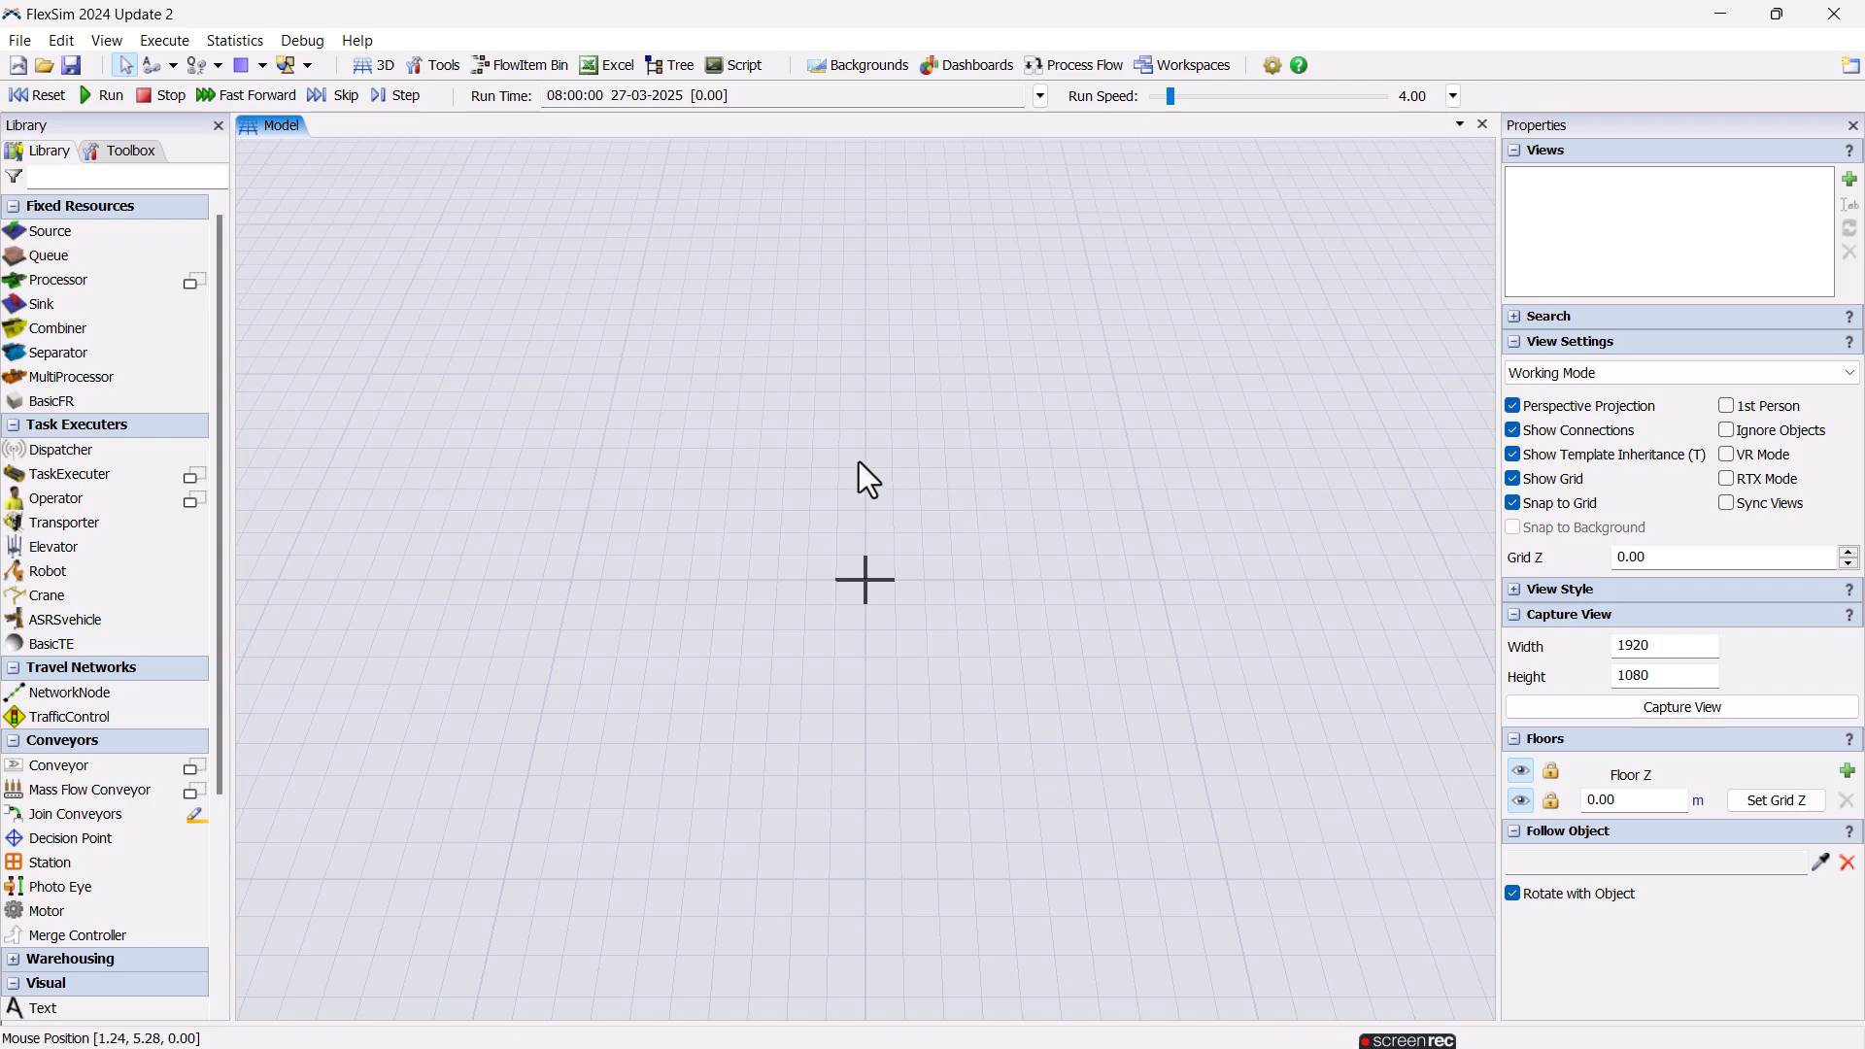
# Place a Source, a Queue, a Processor and a Sink in a row across the 3D model.
pyautogui.moveTo(50, 240); pyautogui.dragTo(546, 504)
pyautogui.moveTo(102, 254); pyautogui.dragTo(706, 519)
pyautogui.moveTo(58, 279); pyautogui.dragTo(966, 517)
pyautogui.moveTo(44, 305); pyautogui.dragTo(1251, 539)
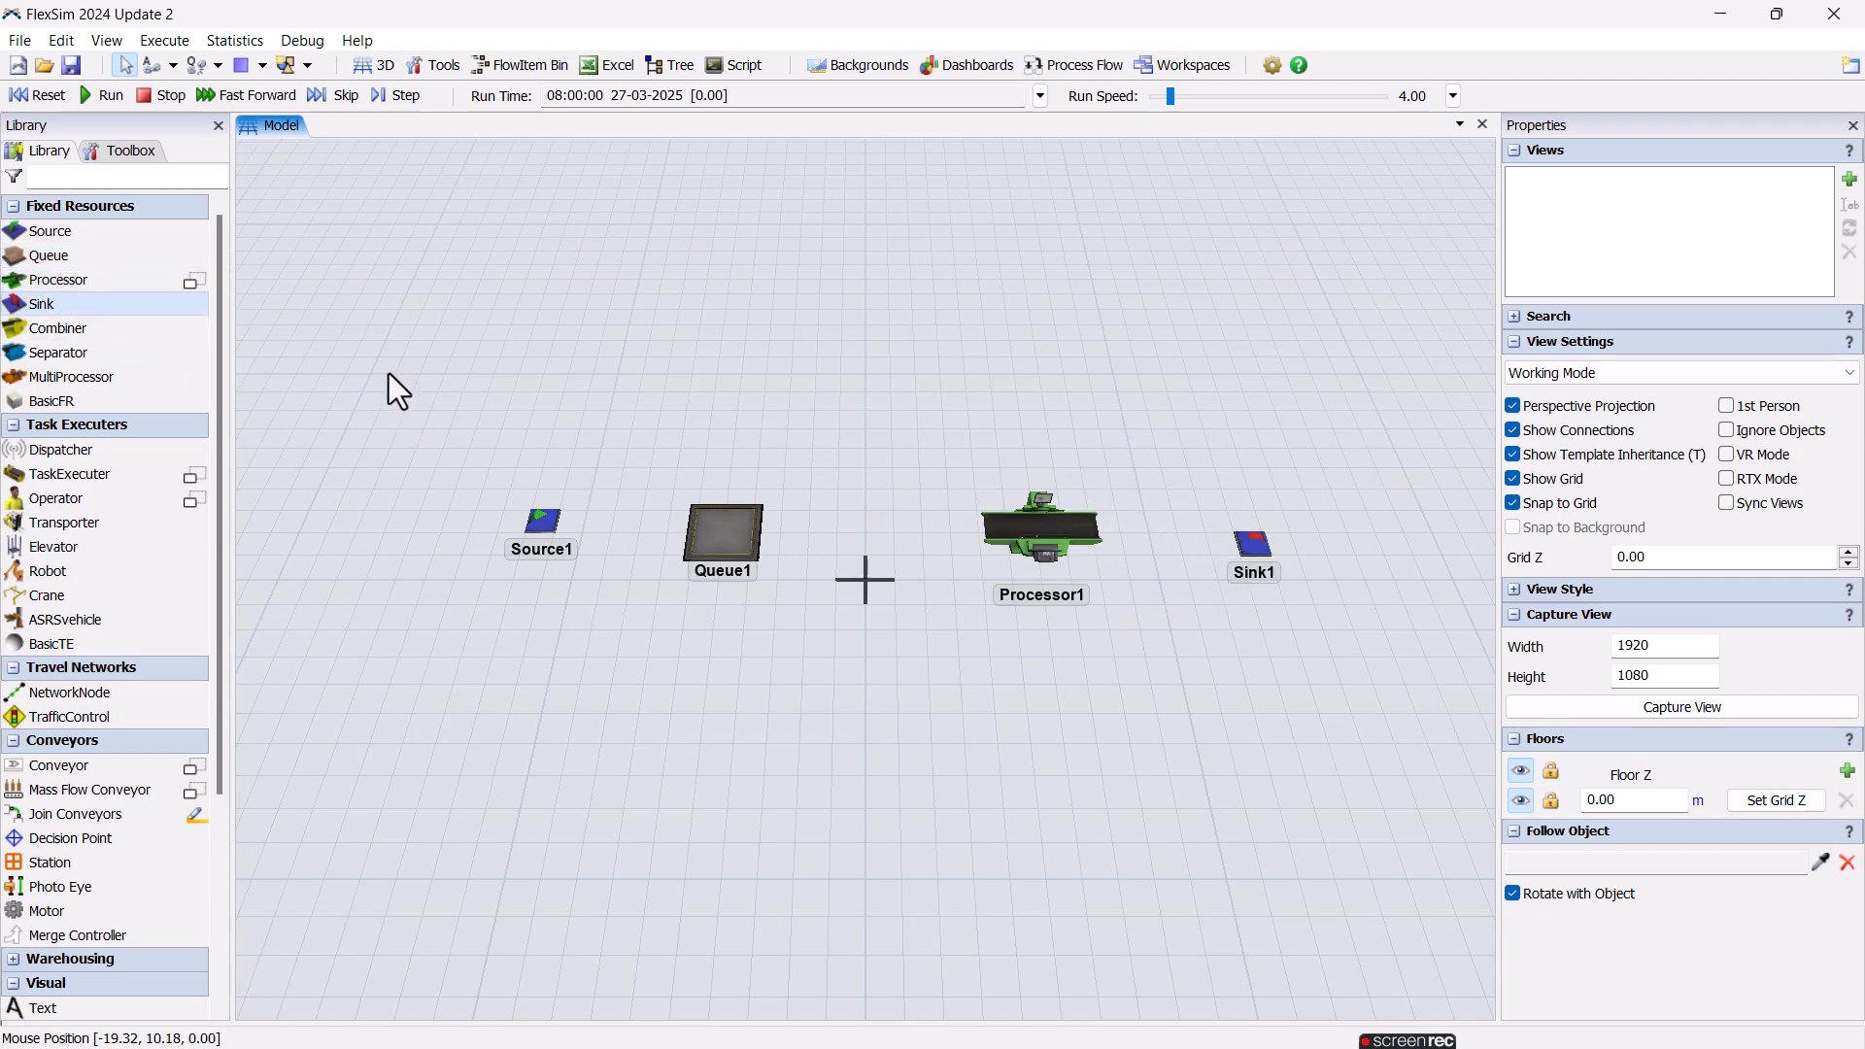
# Connect the objects in sequence from Source1 through Queue1 and Processor1 to Sink1.
pyautogui.click(172, 66)
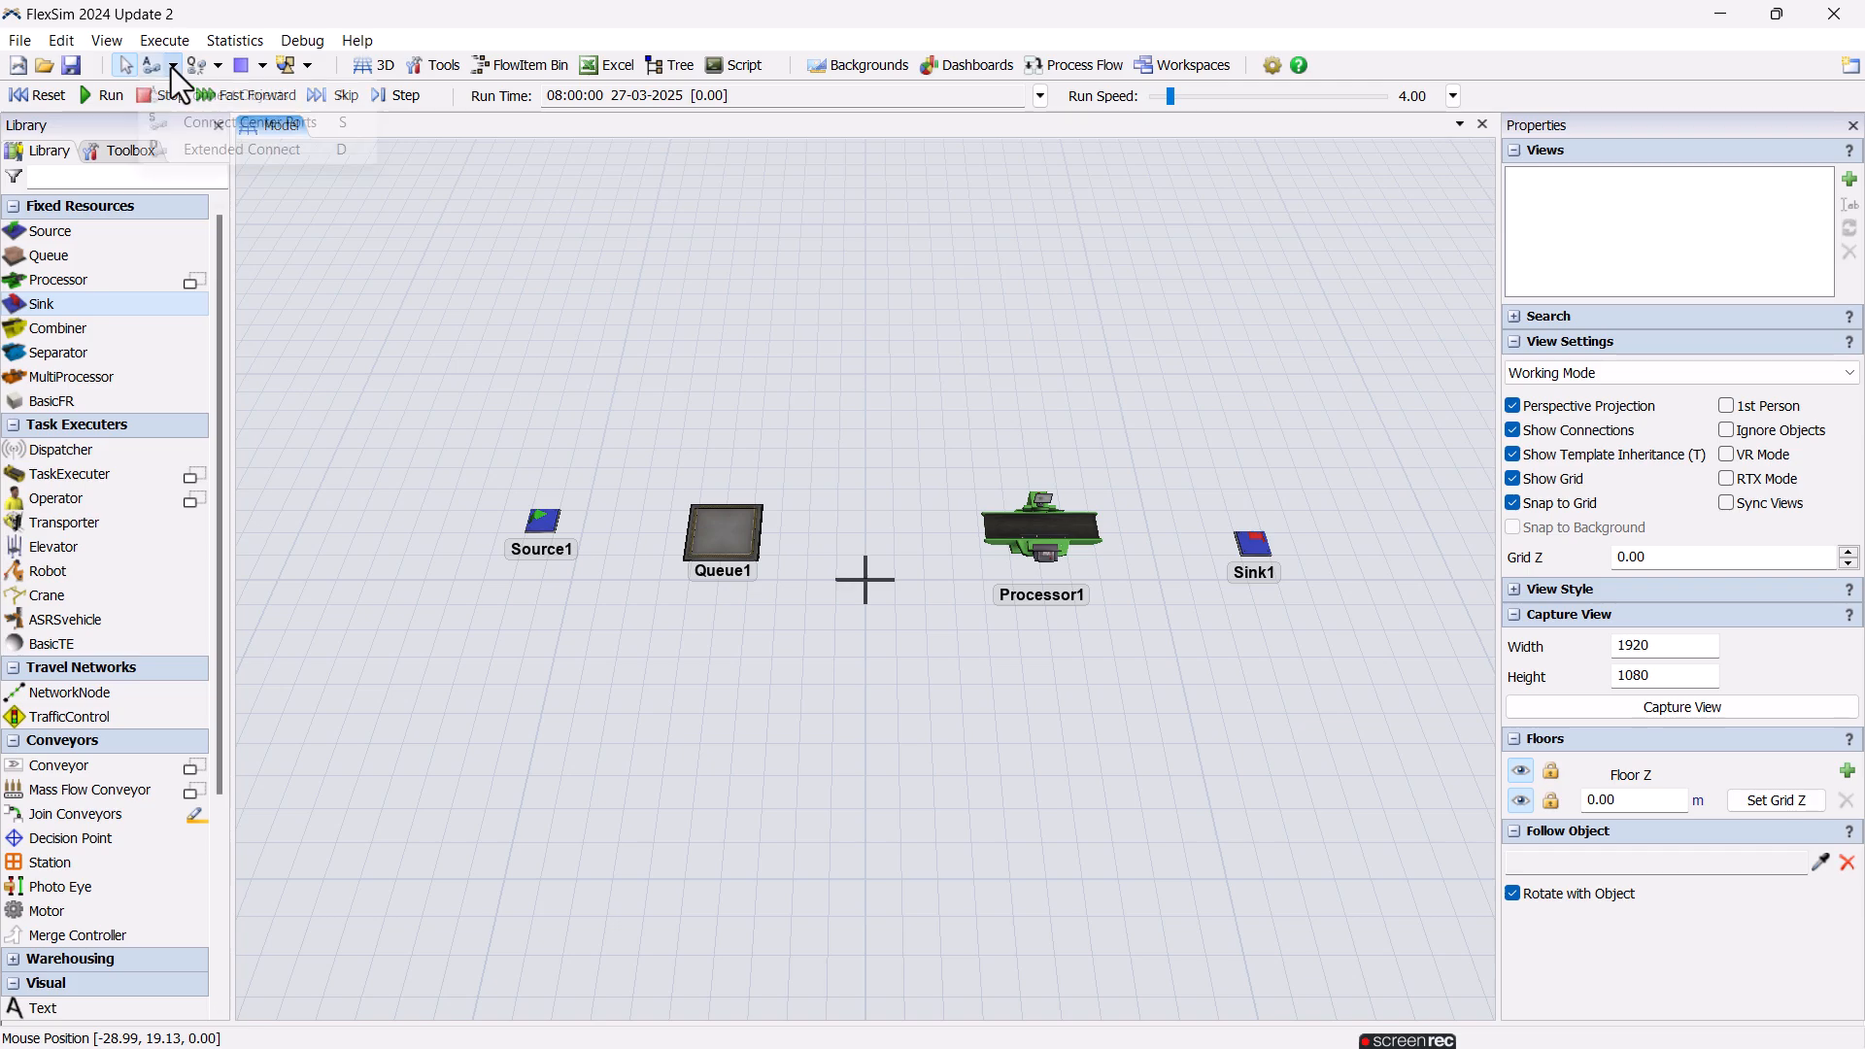
pyautogui.click(165, 97)
pyautogui.click(549, 520)
pyautogui.click(723, 534)
pyautogui.click(1041, 529)
pyautogui.click(1262, 554)
pyautogui.press('Escape')
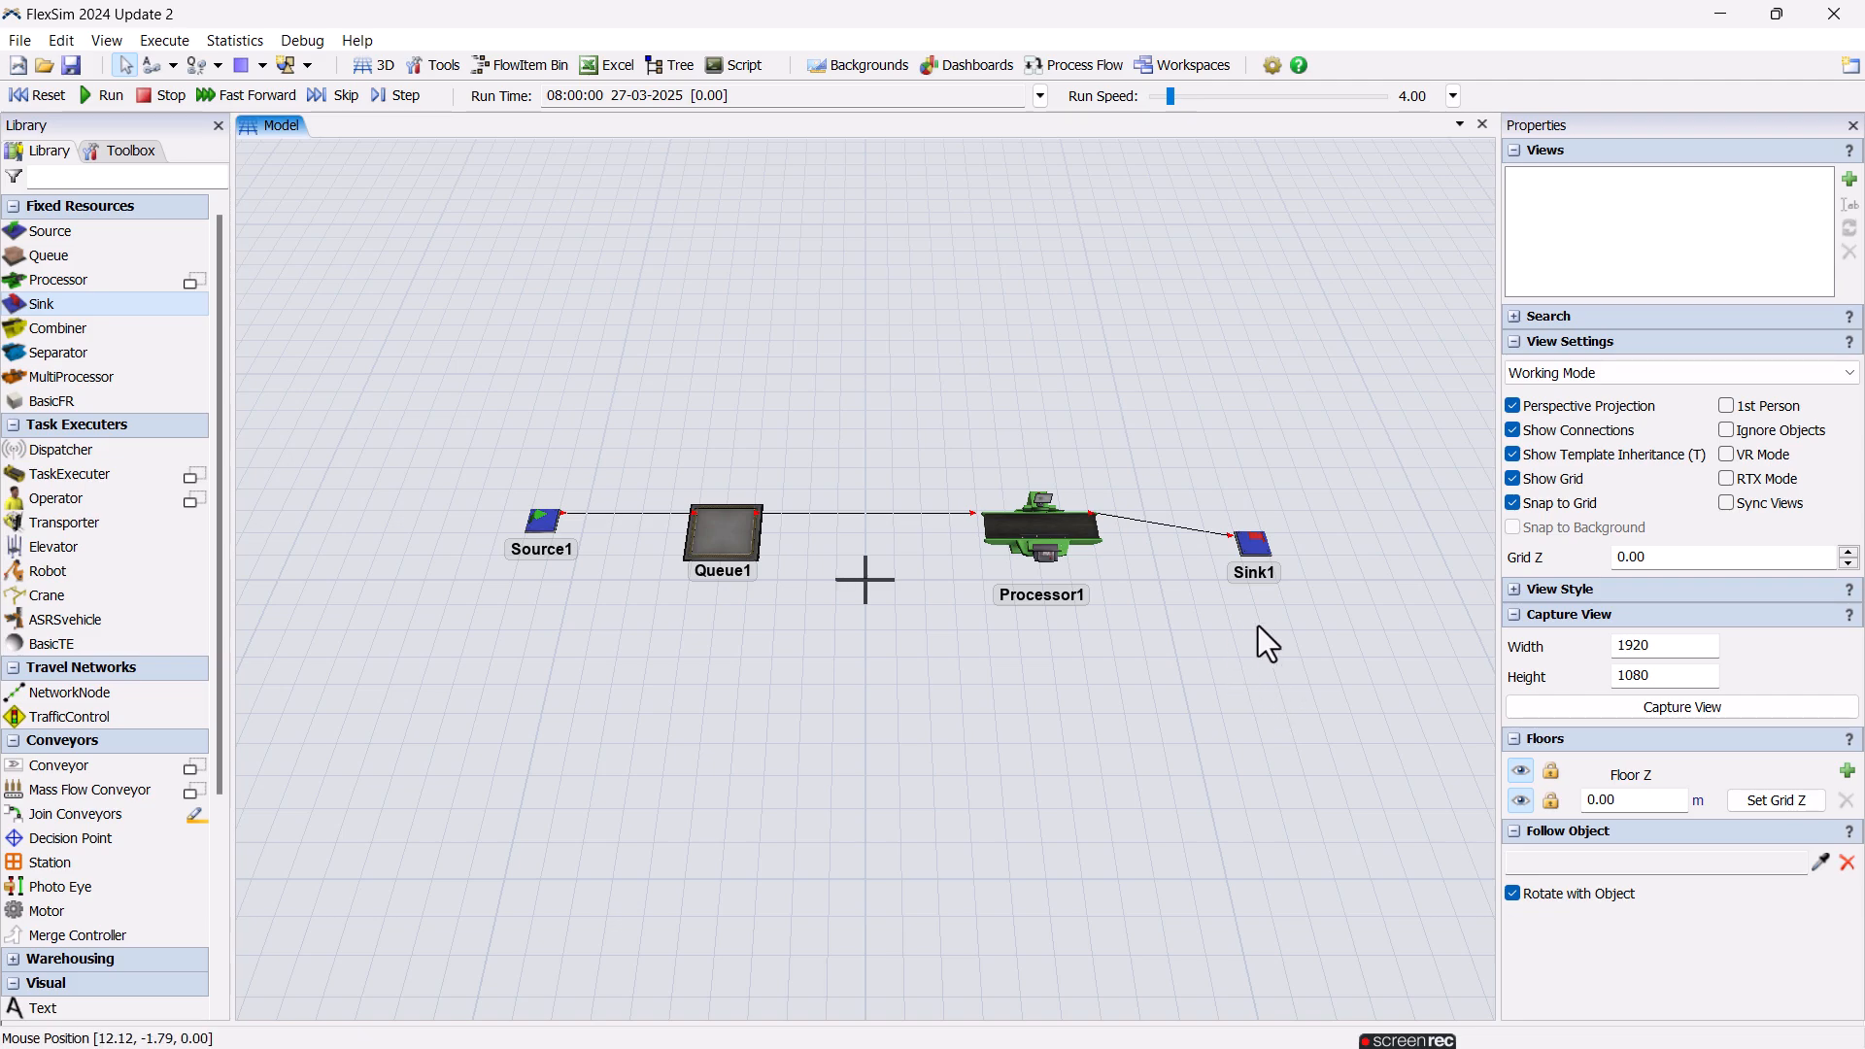
# Run the model at a run speed of about 9.48 to watch the flow, and reset it.
pyautogui.moveTo(1197, 616); pyautogui.dragTo(1100, 627)
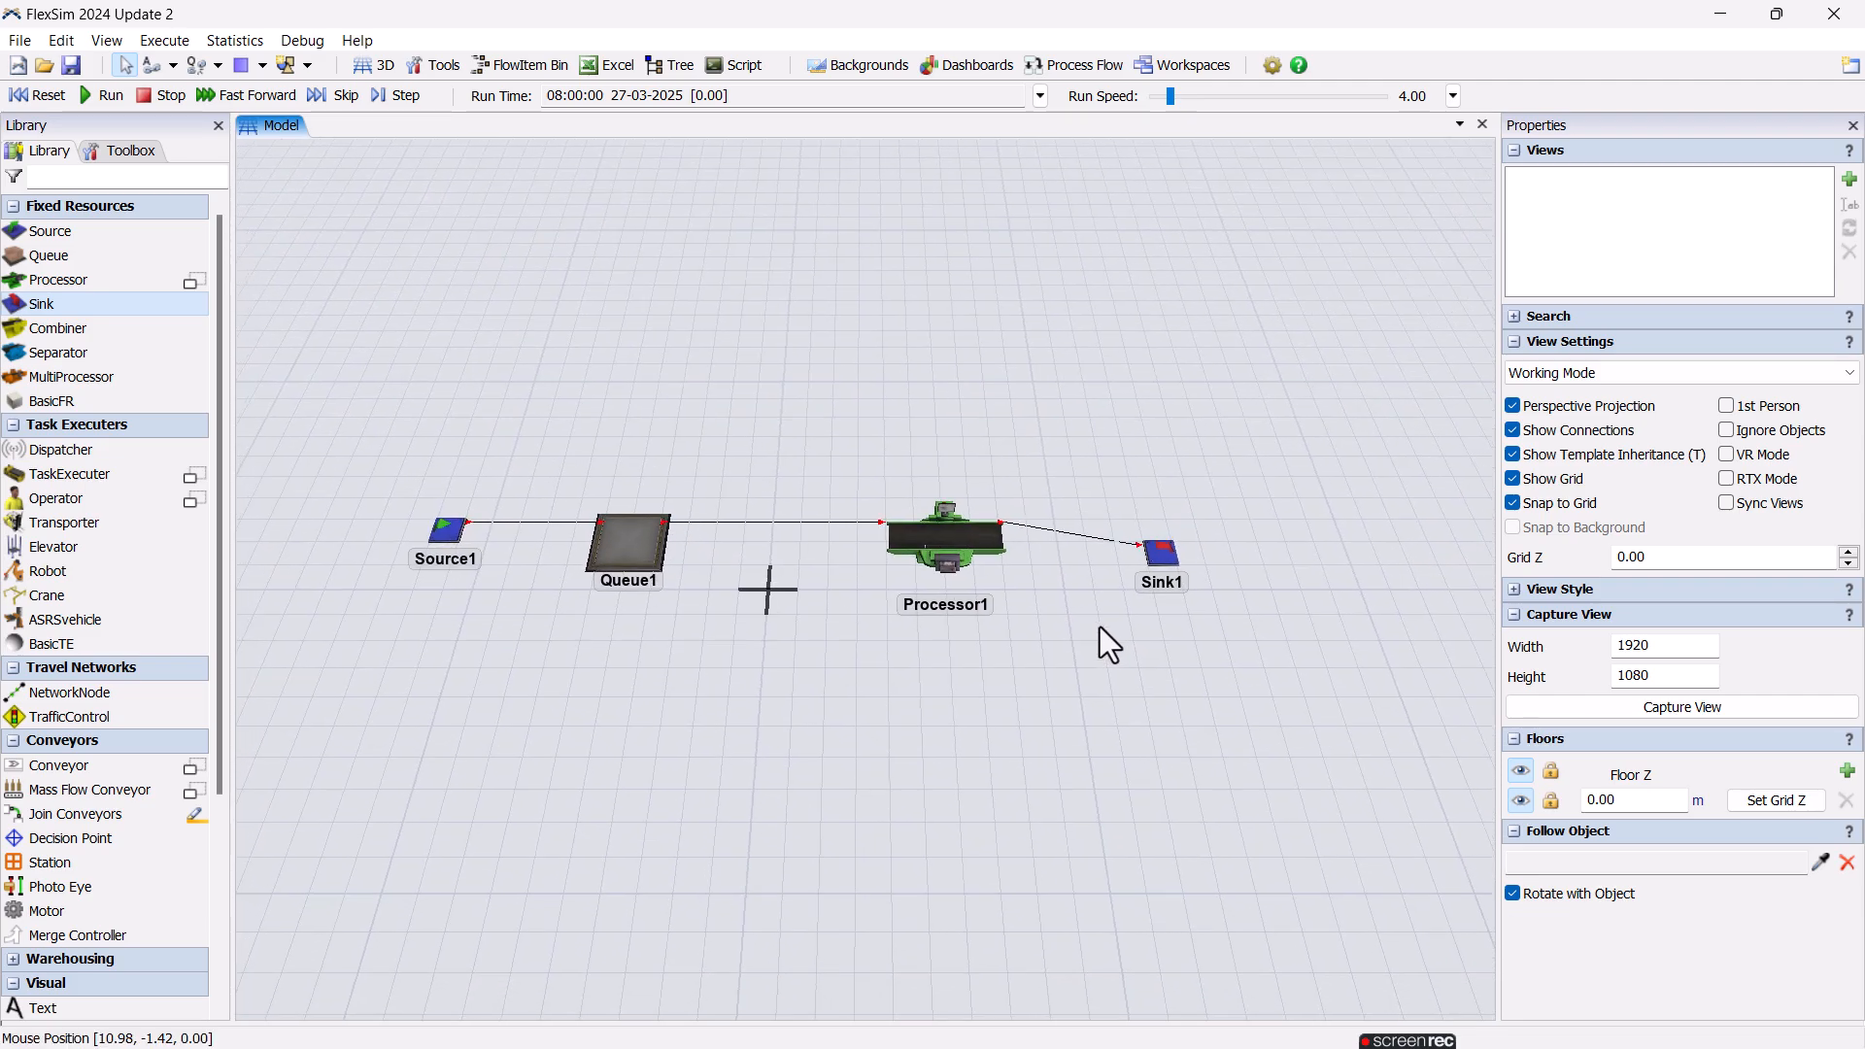
pyautogui.click(39, 101)
pyautogui.moveTo(1172, 96); pyautogui.dragTo(1175, 96)
pyautogui.click(965, 555)
pyautogui.click(1111, 672)
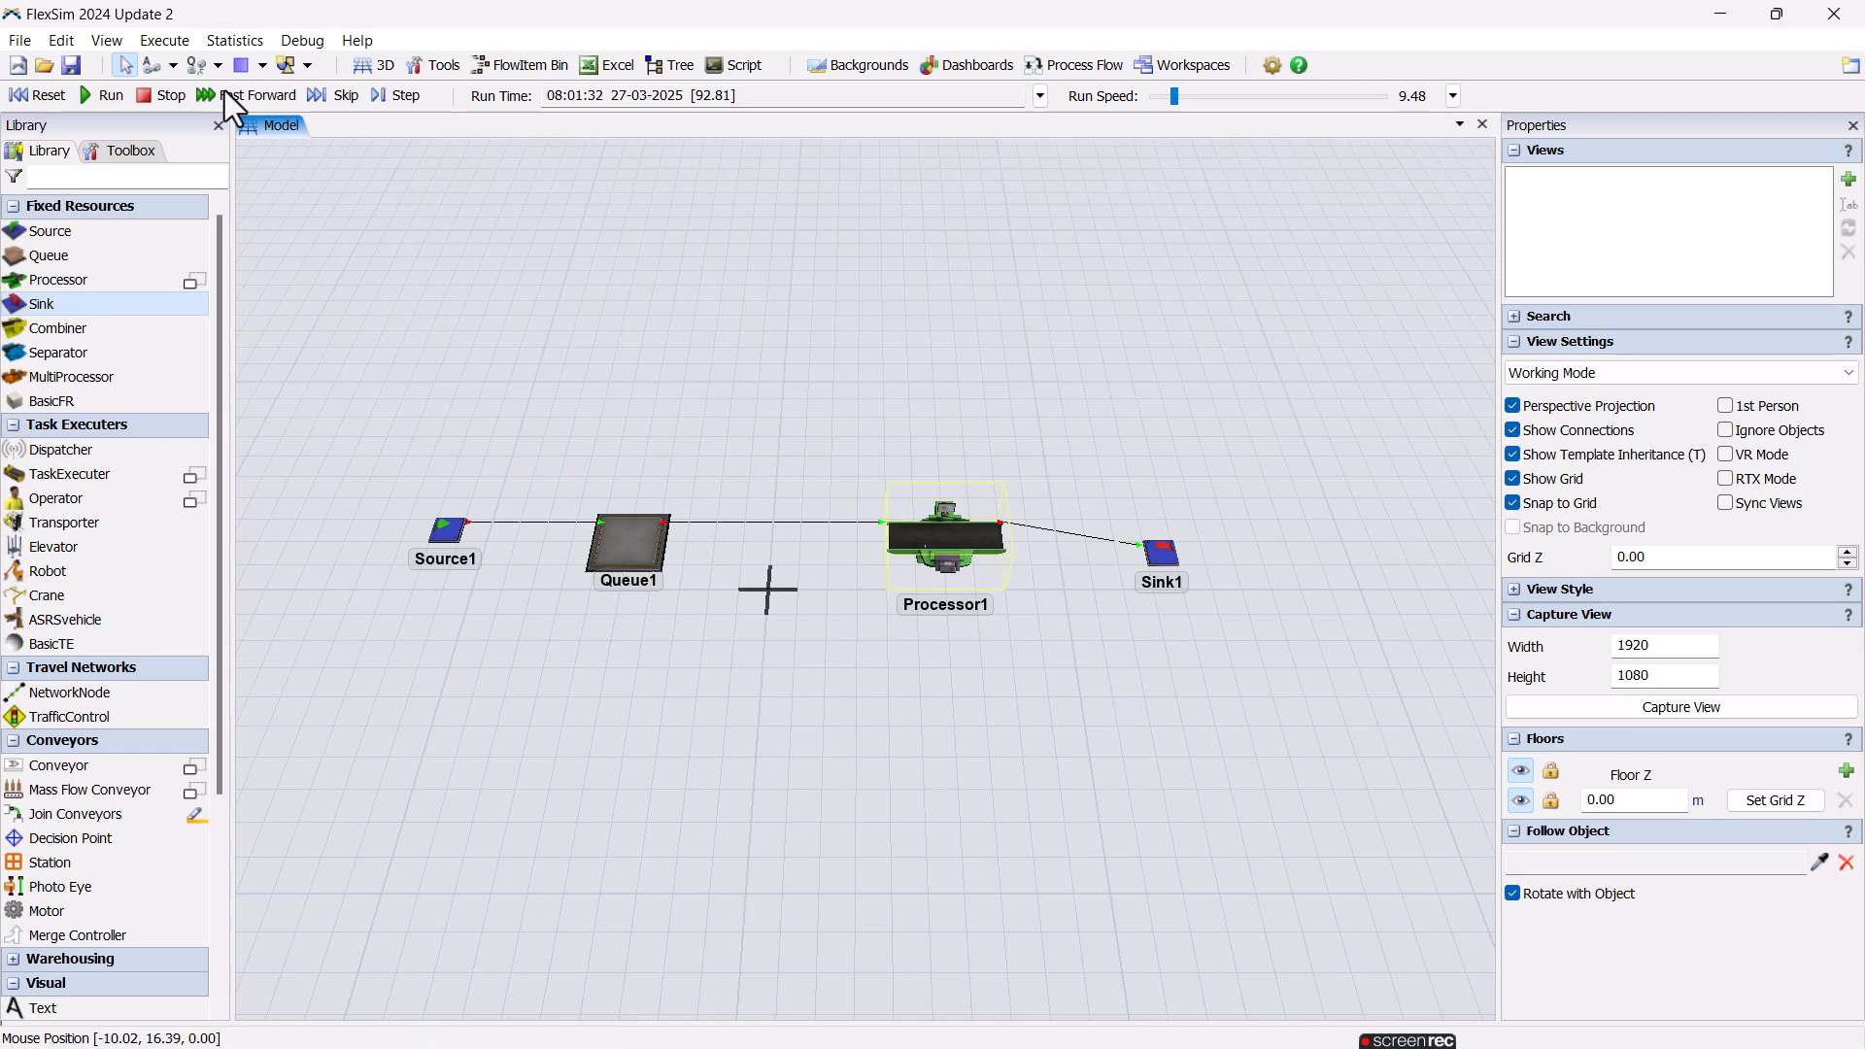
pyautogui.click(37, 94)
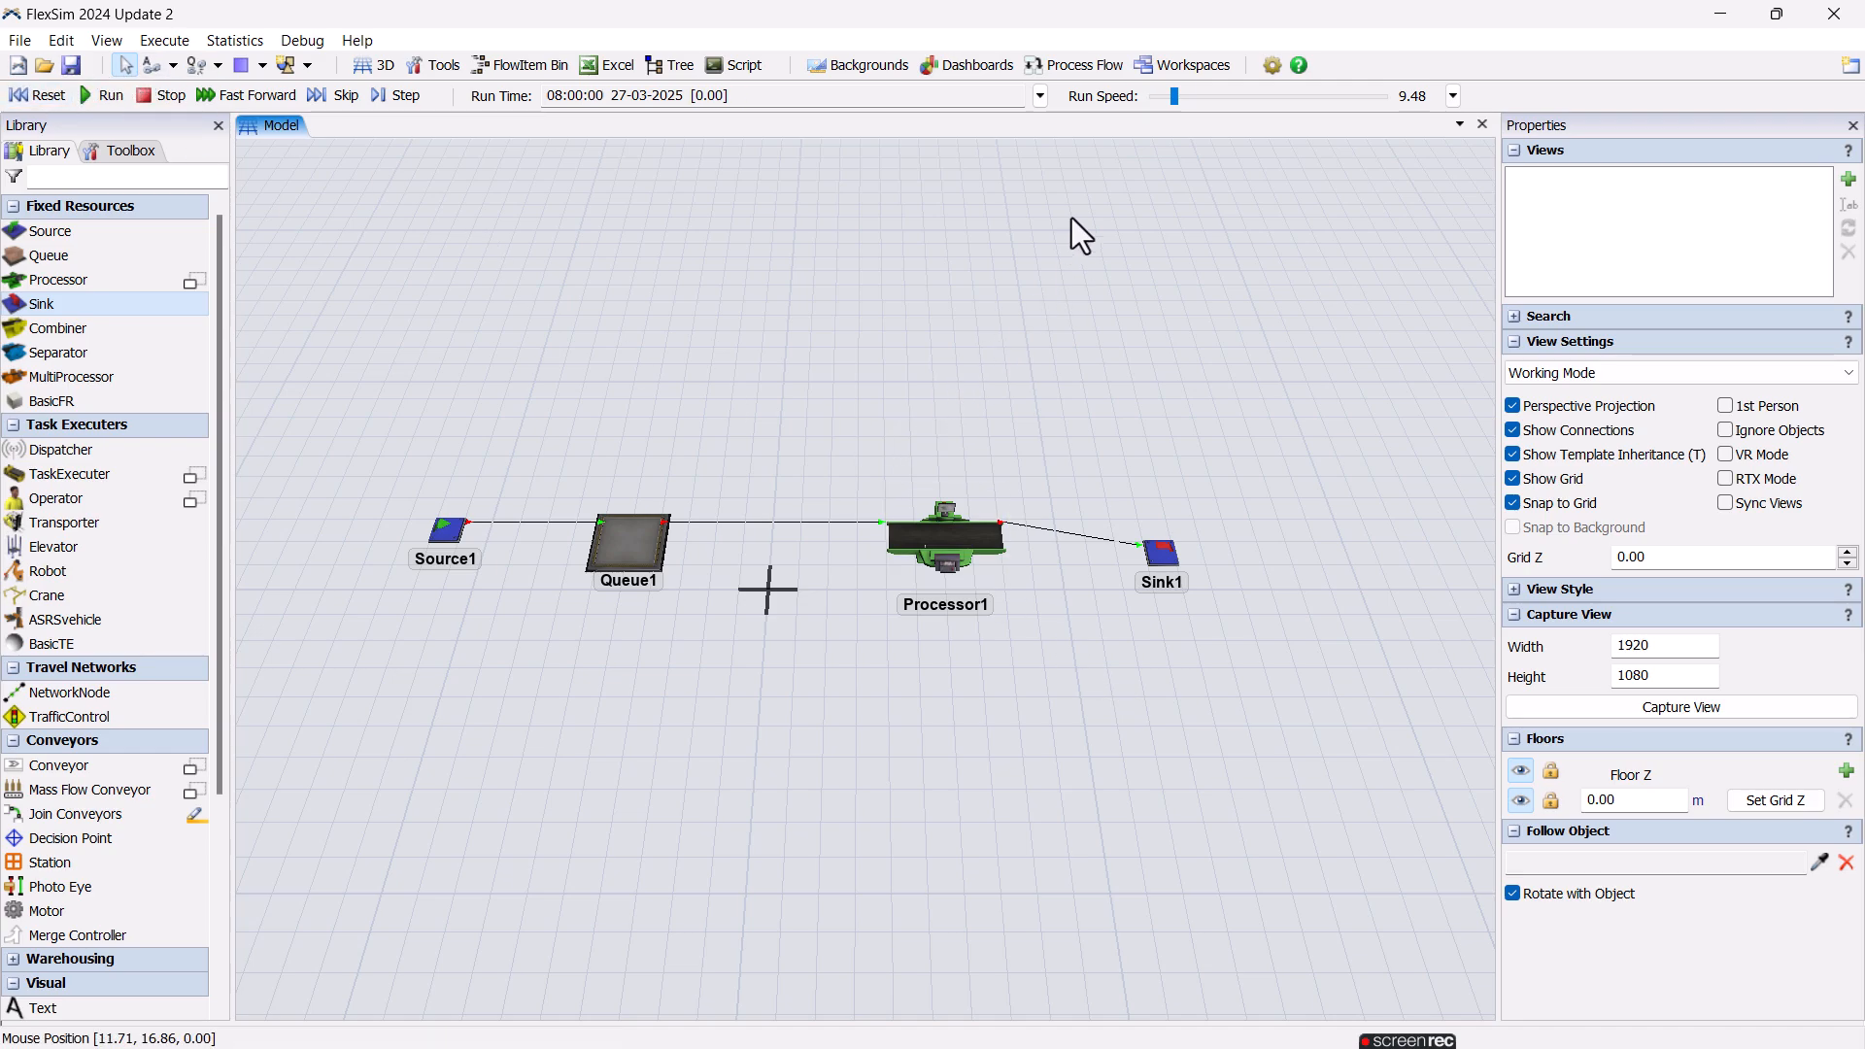
# Add a general process flow and place an Event-Triggered Source near the upper part of its canvas.
pyautogui.click(1075, 65)
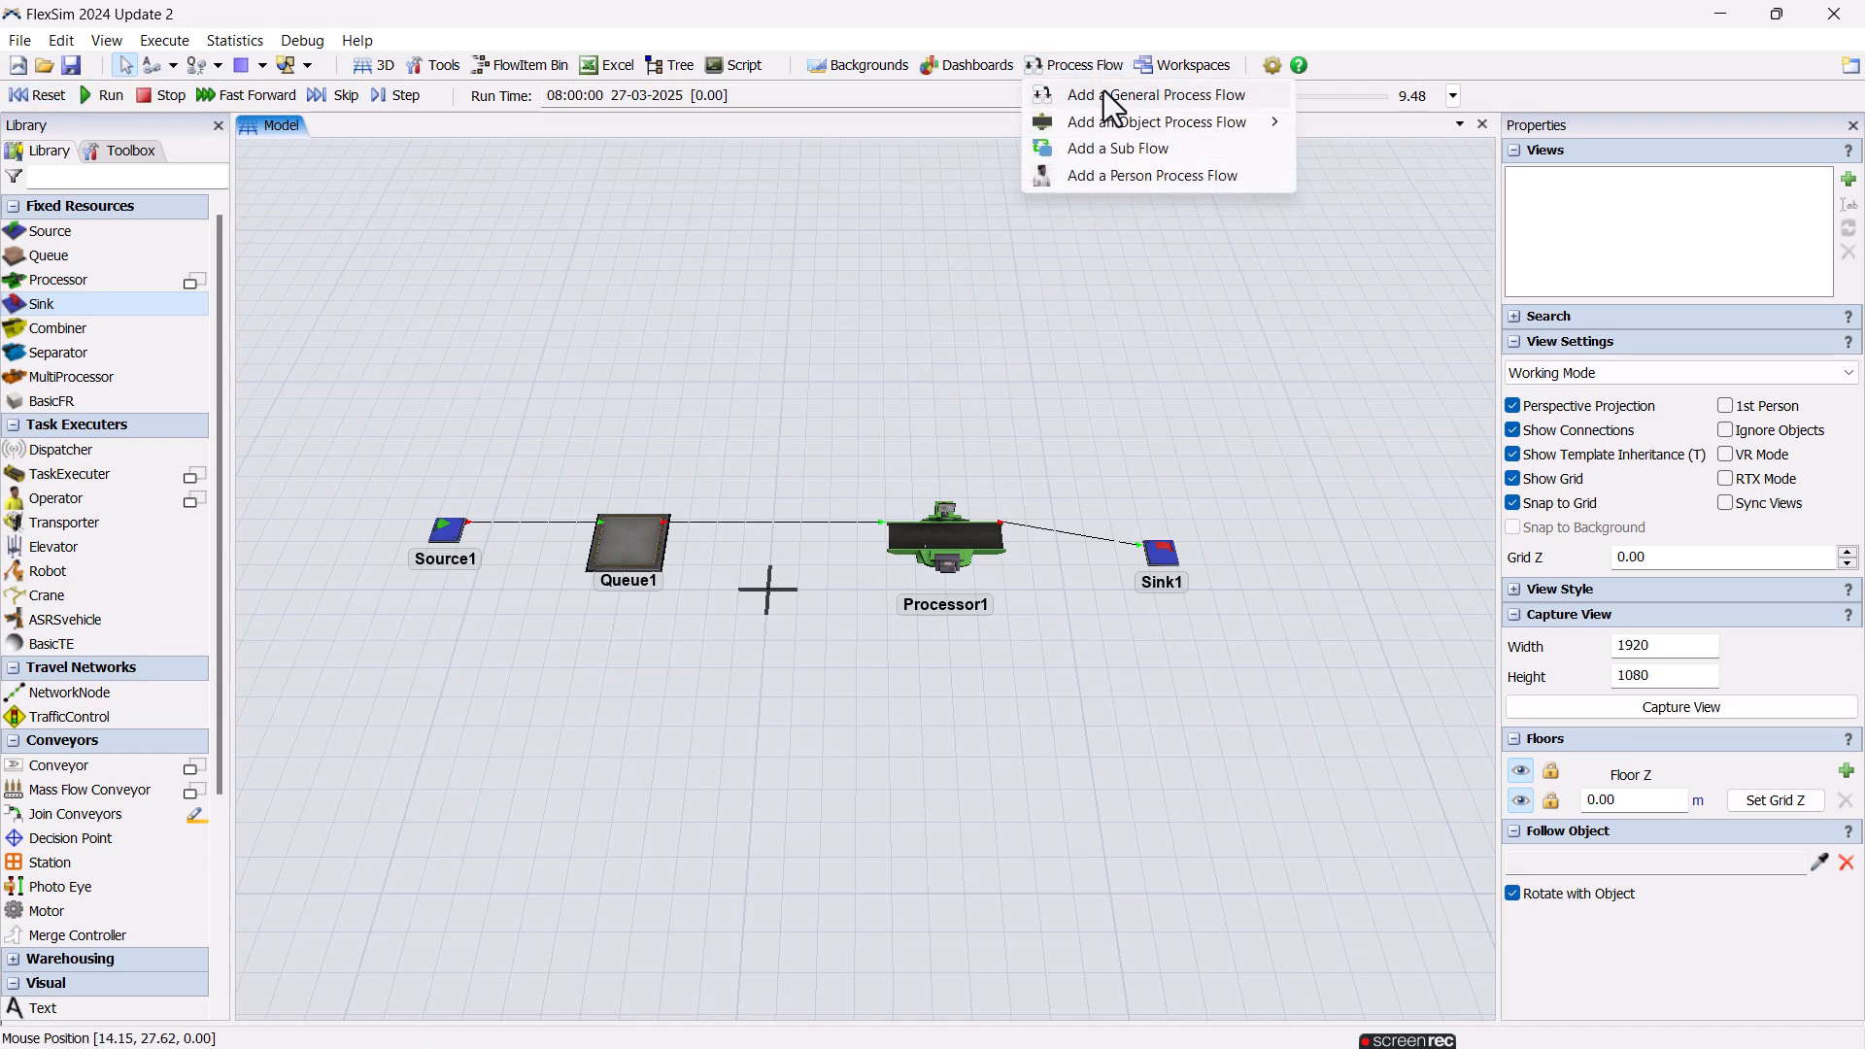
pyautogui.click(1226, 101)
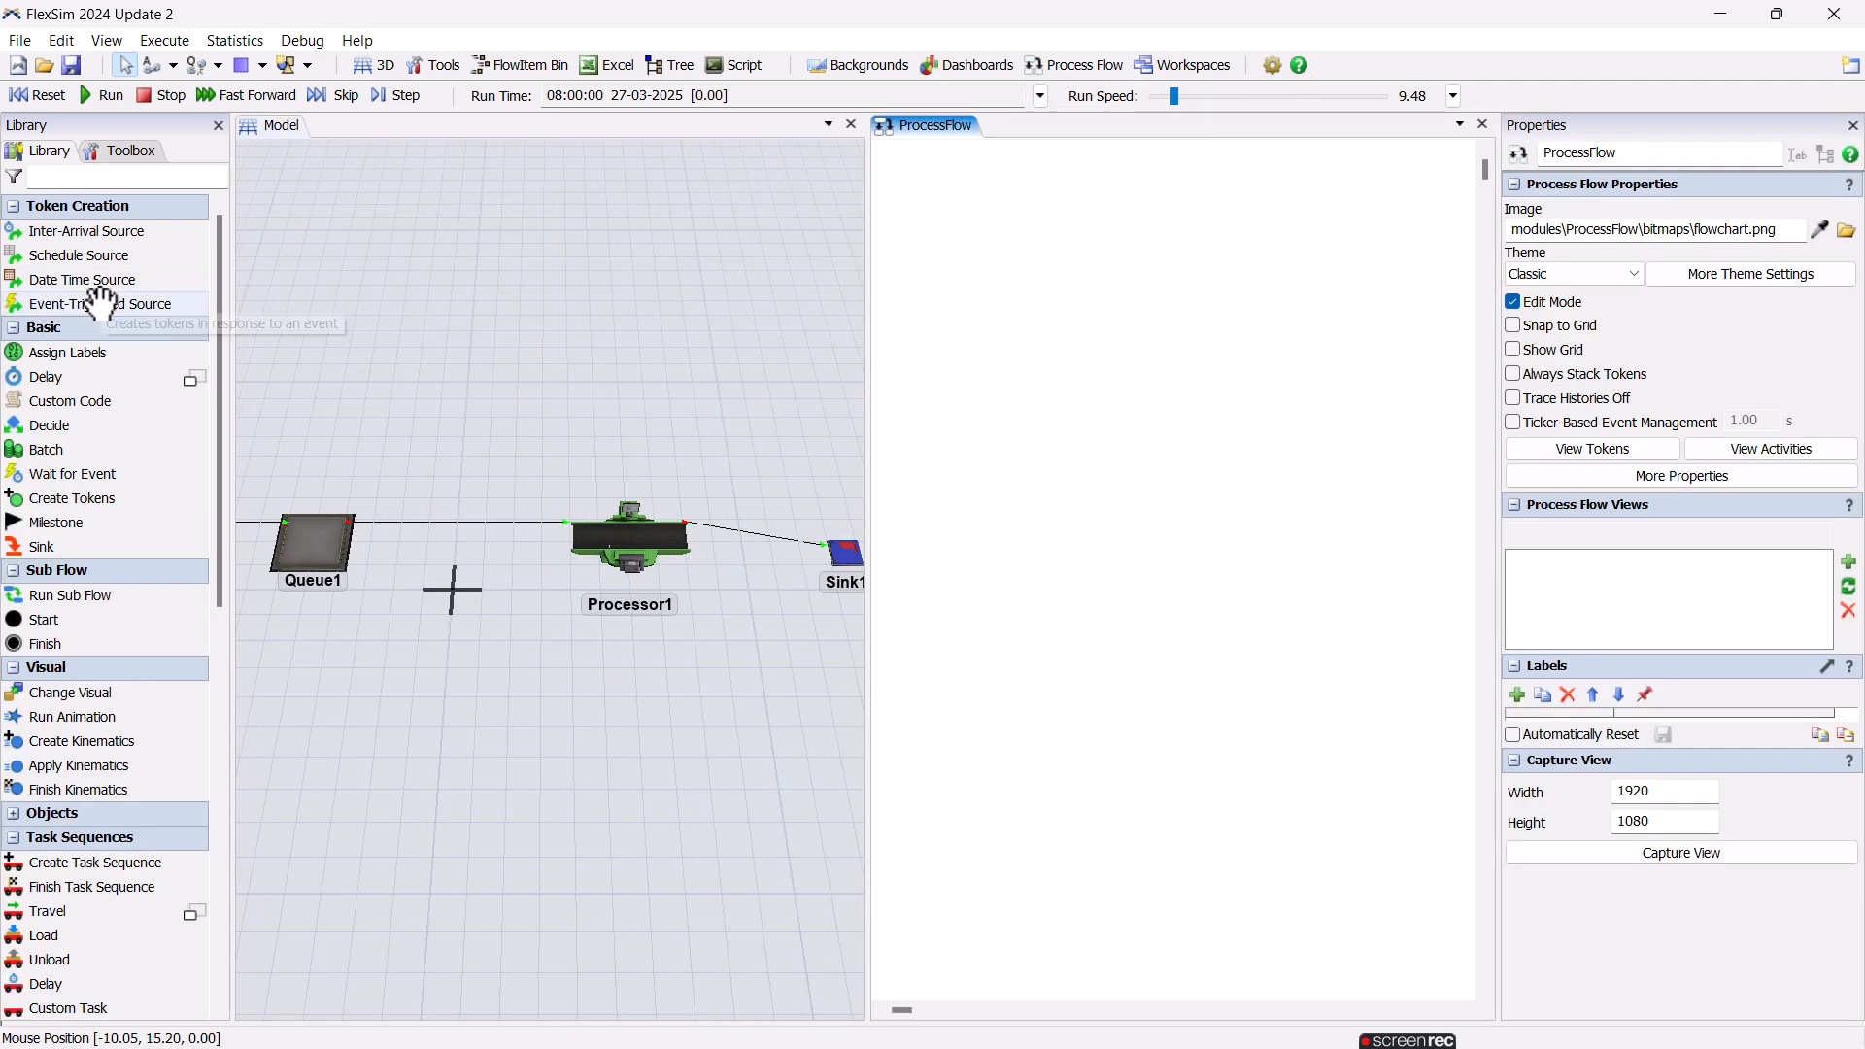
pyautogui.click(101, 299)
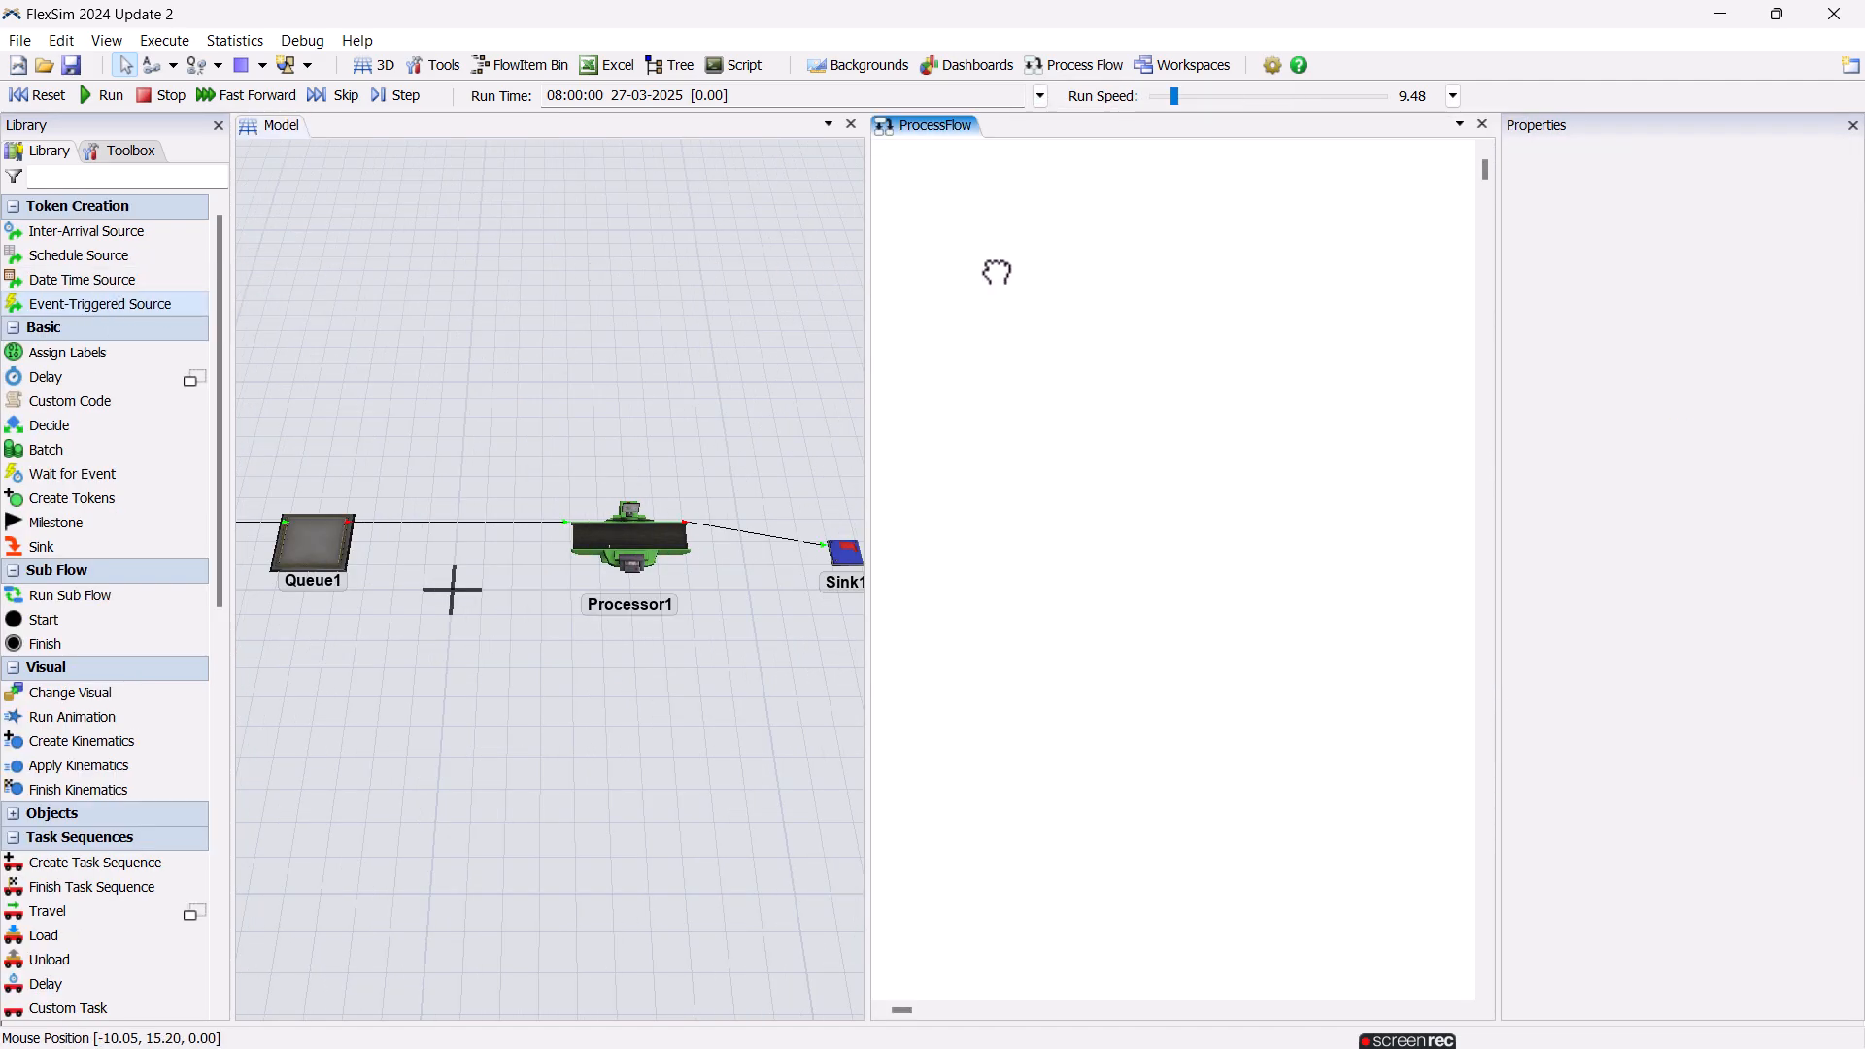
pyautogui.click(1085, 279)
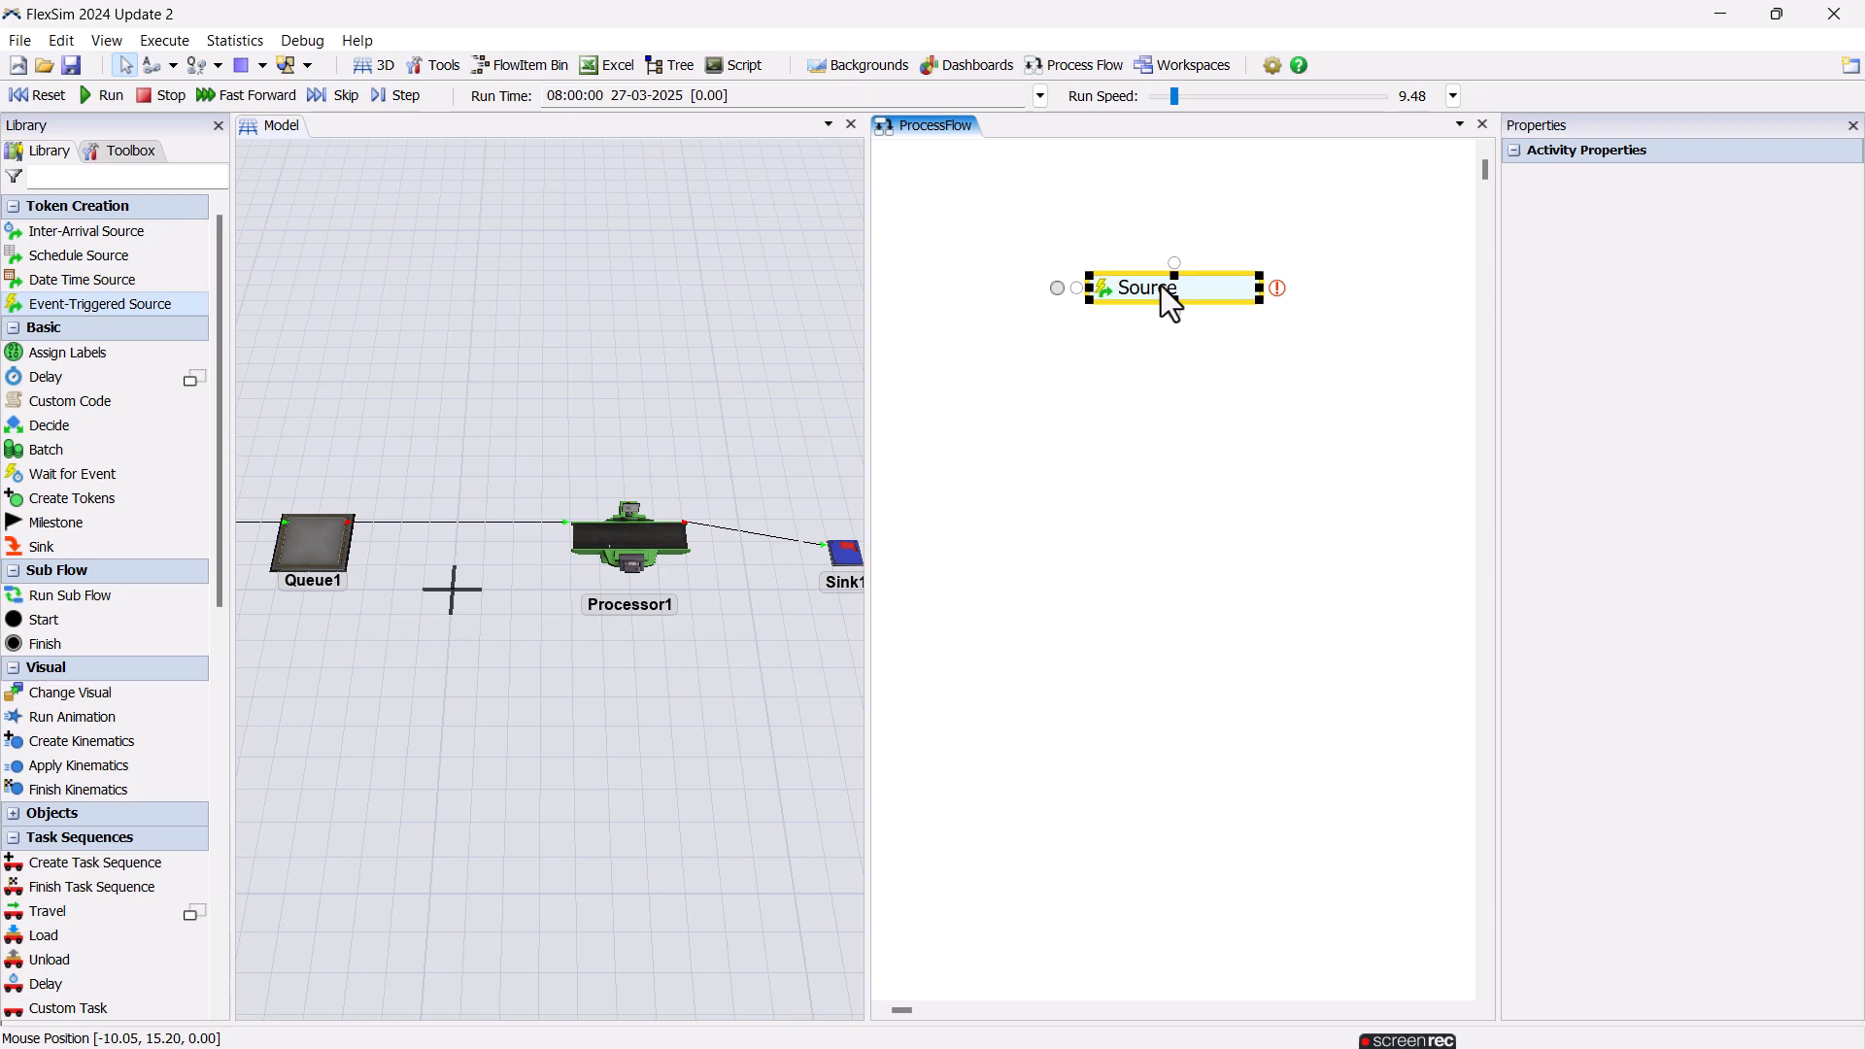
# Set the Event-Triggered Source to listen to Processor1's On Entry event.
pyautogui.click(1279, 284)
pyautogui.click(631, 536)
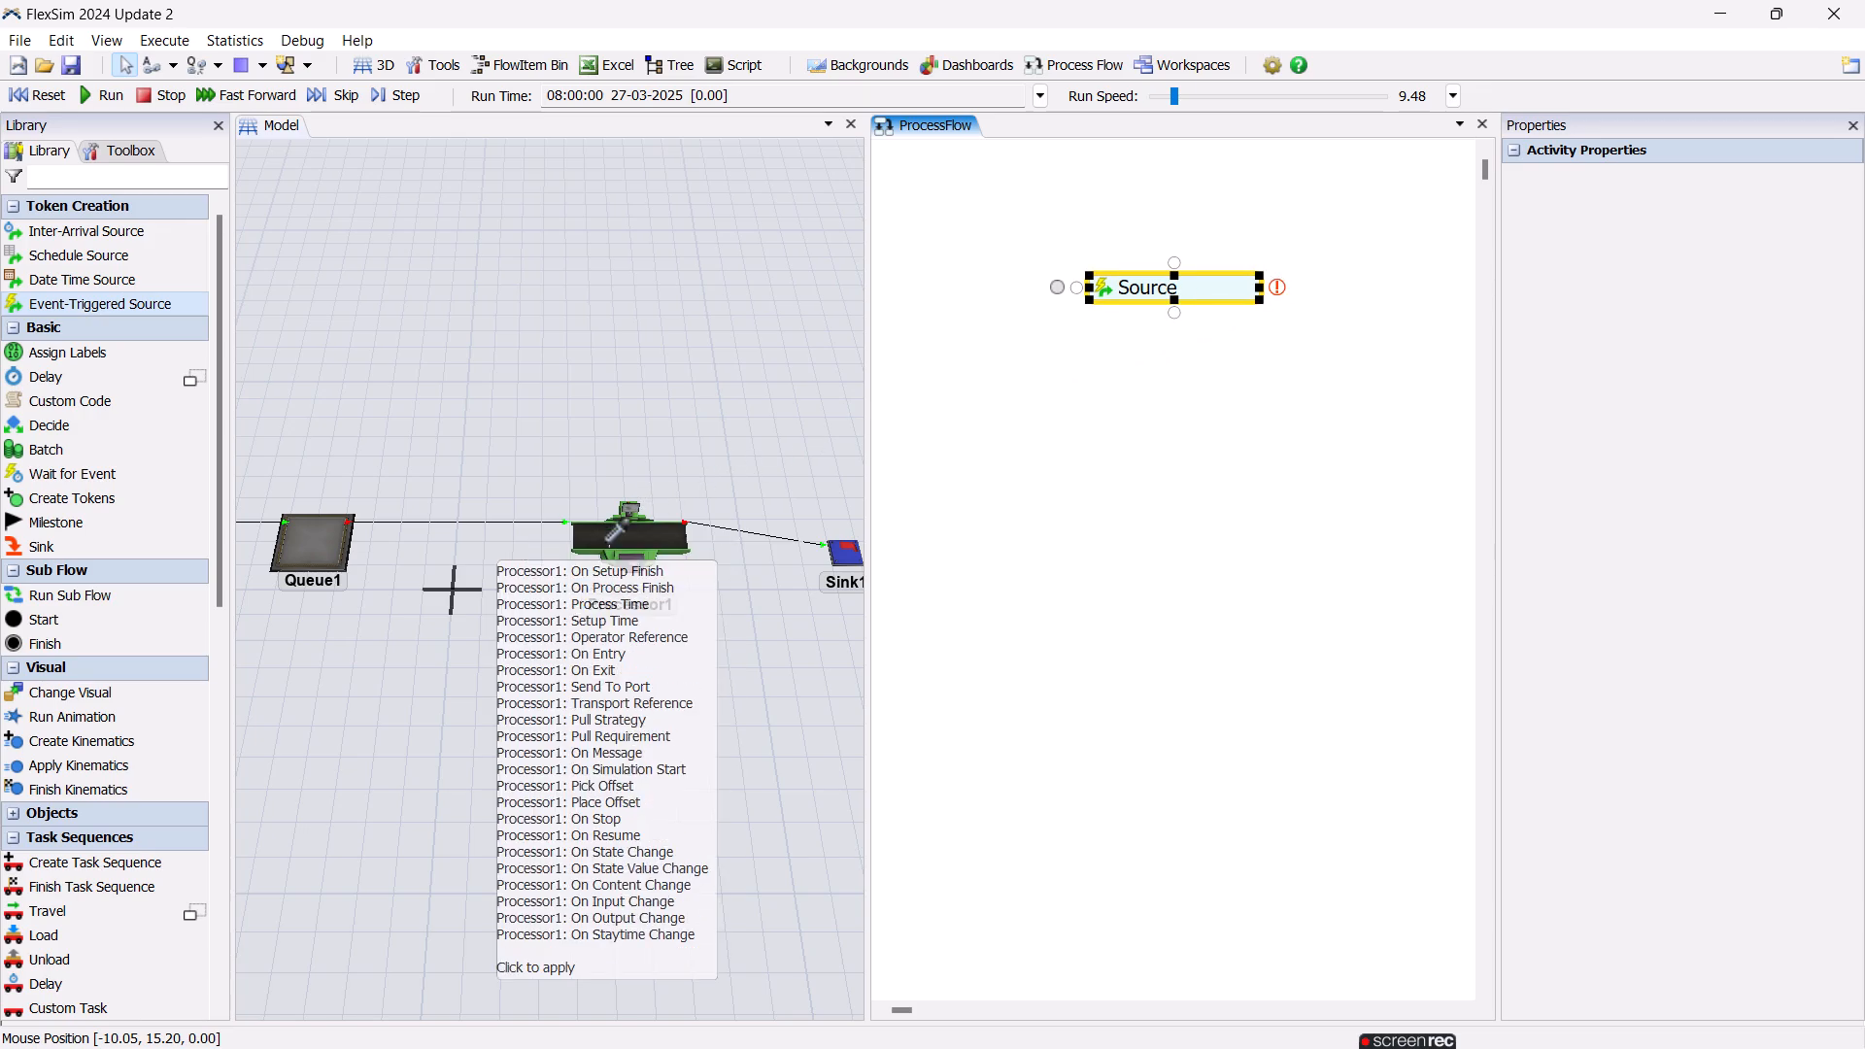
pyautogui.click(785, 606)
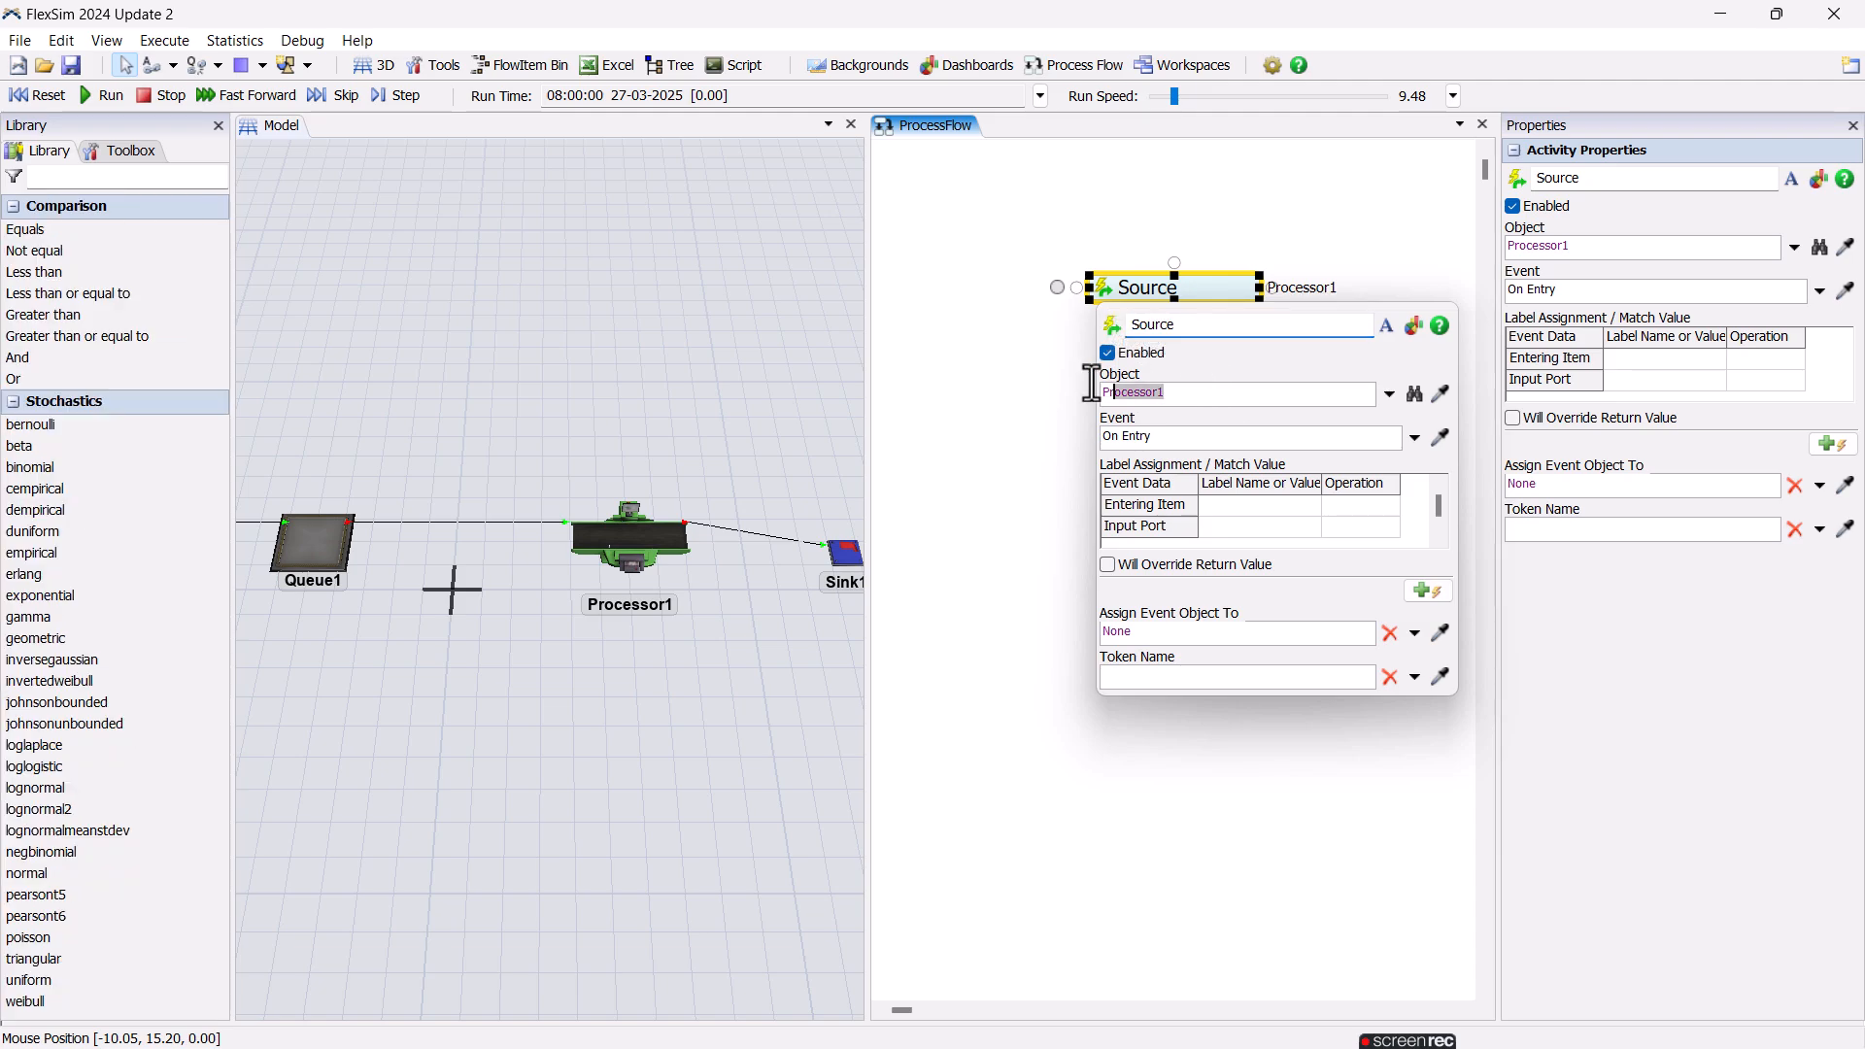
pyautogui.click(1042, 385)
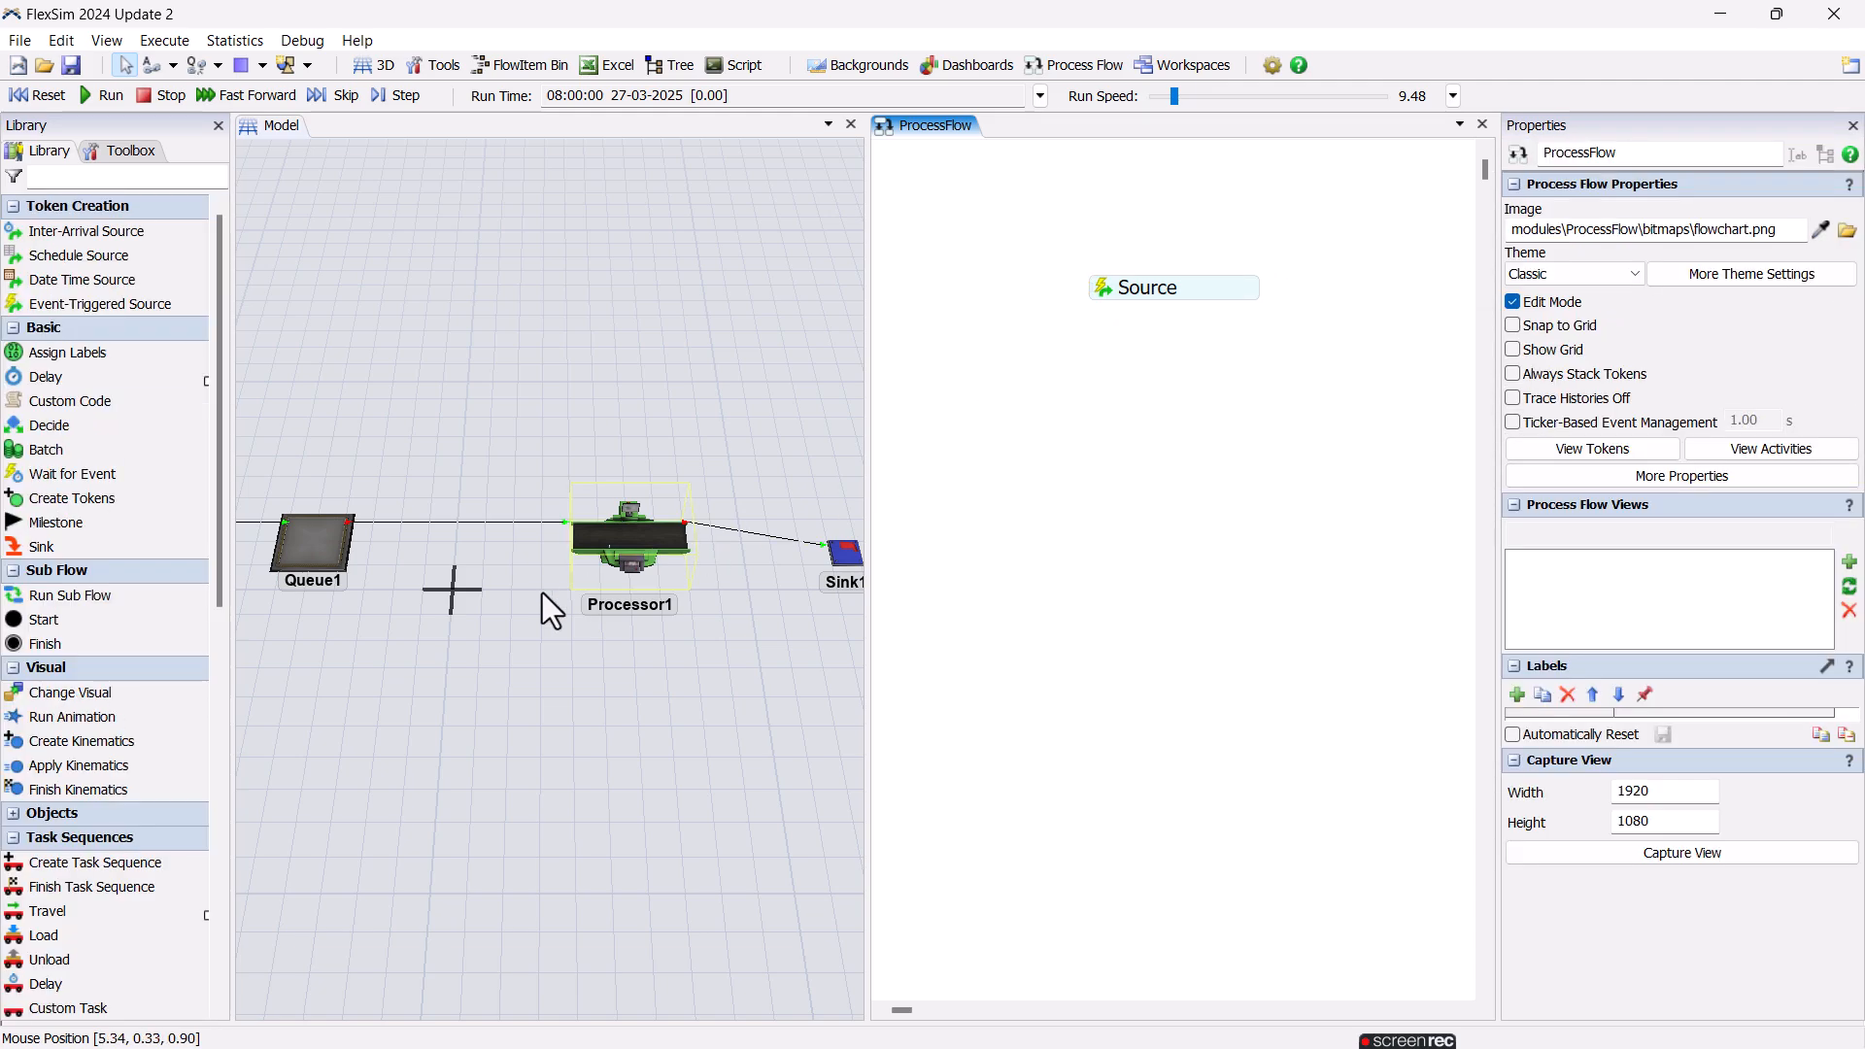
# Attach a Change Visual activity below the Source and give it the Set Object Color option.
pyautogui.click(92, 690)
pyautogui.moveTo(97, 691); pyautogui.dragTo(1107, 306)
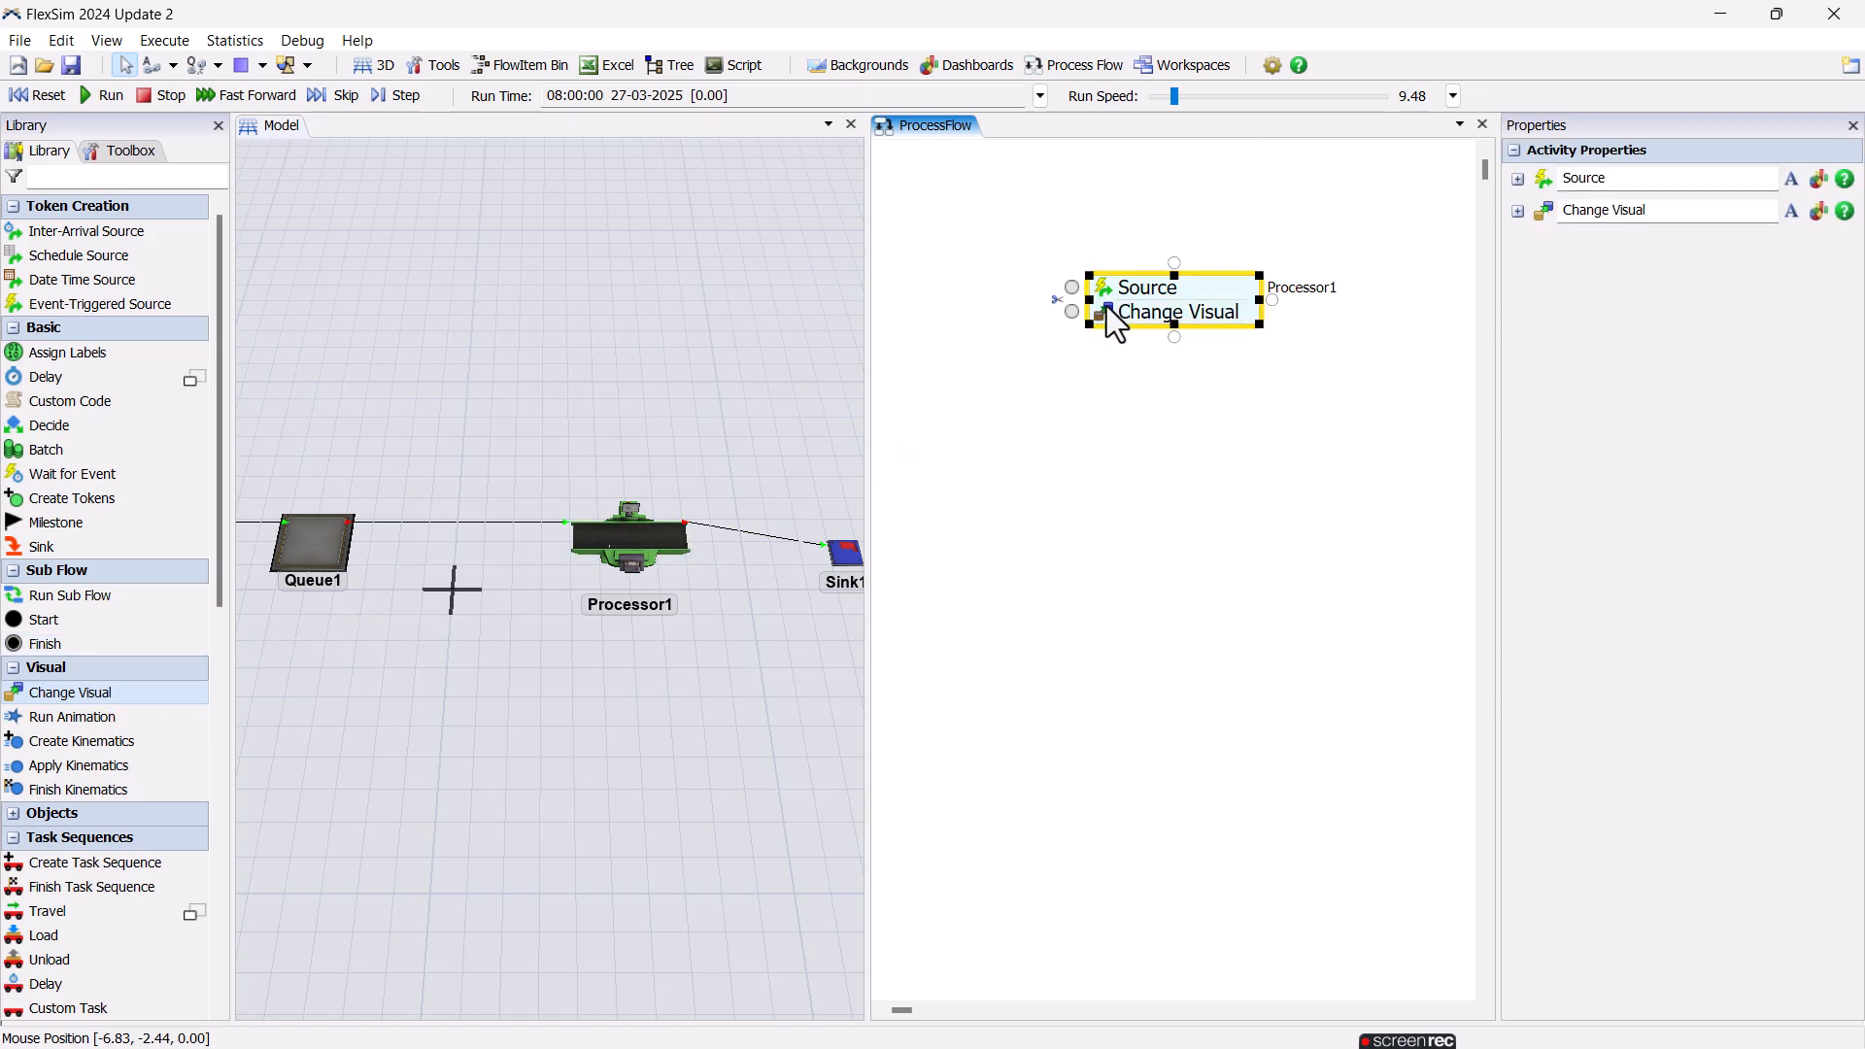
pyautogui.doubleClick(1106, 306)
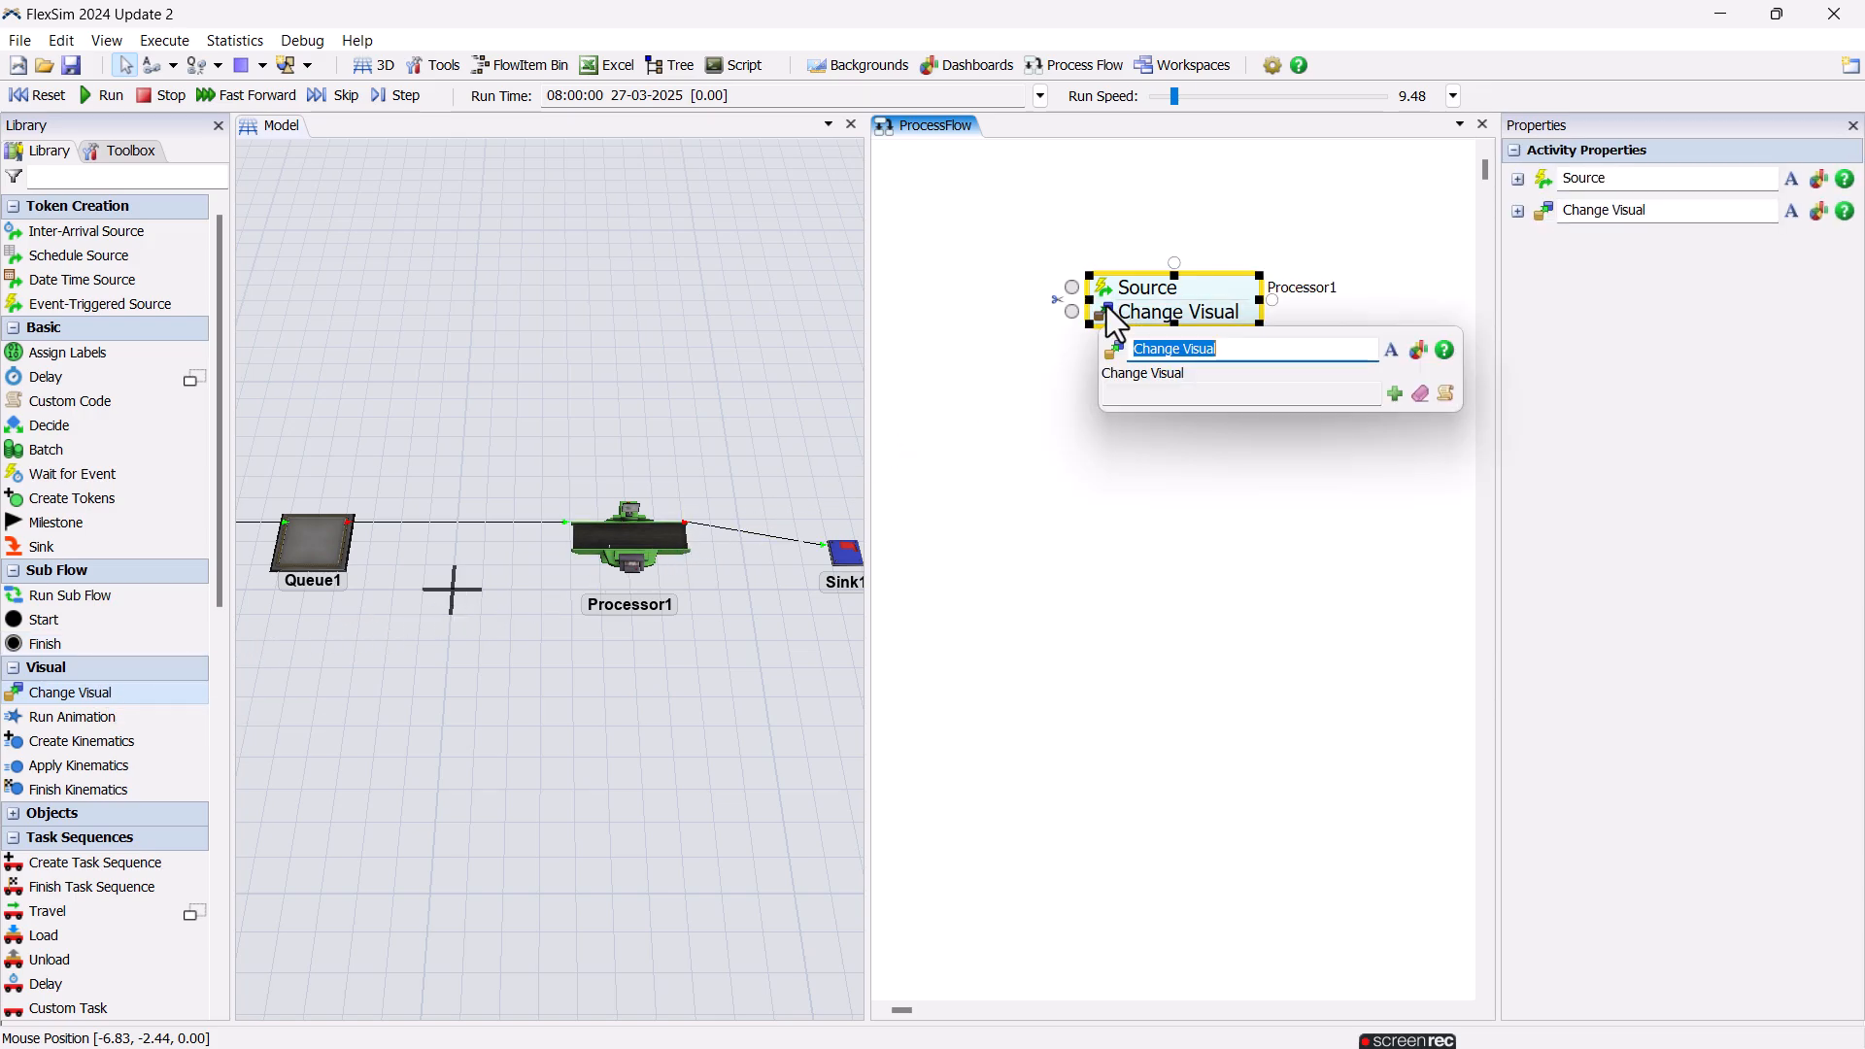
pyautogui.click(1395, 393)
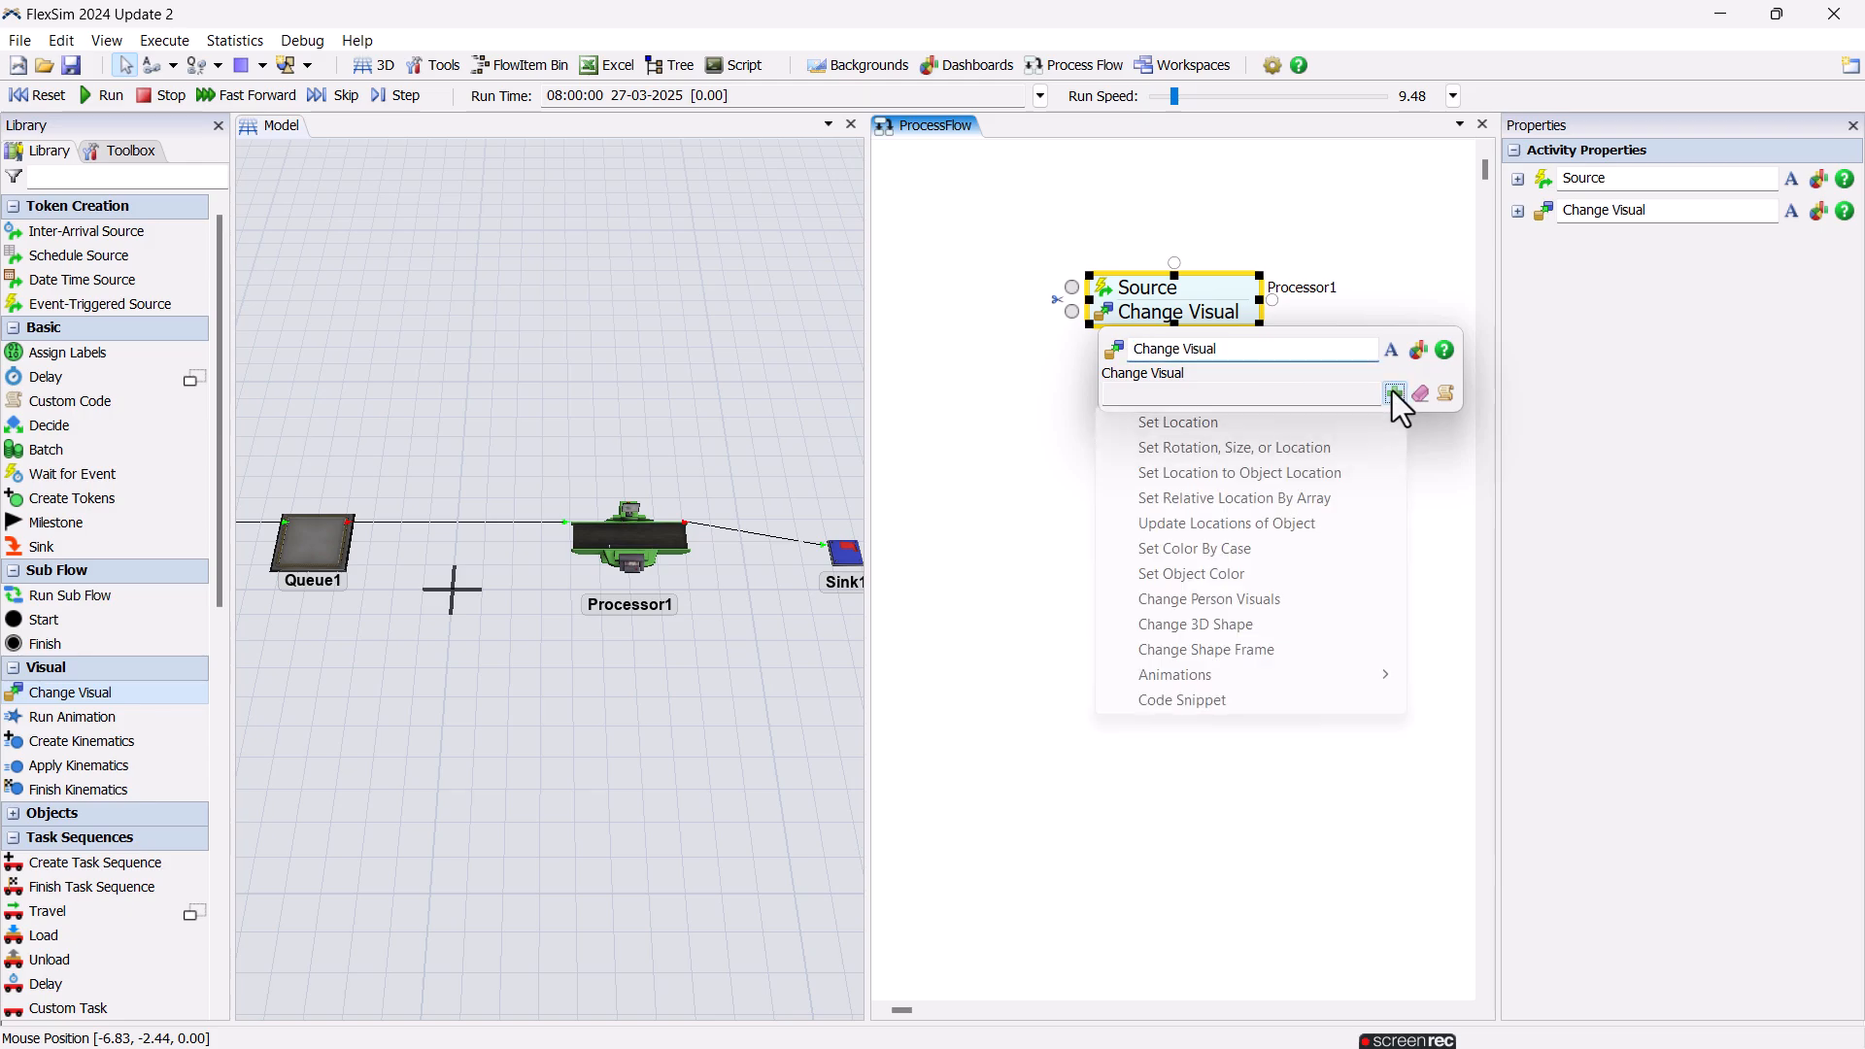
pyautogui.click(1313, 575)
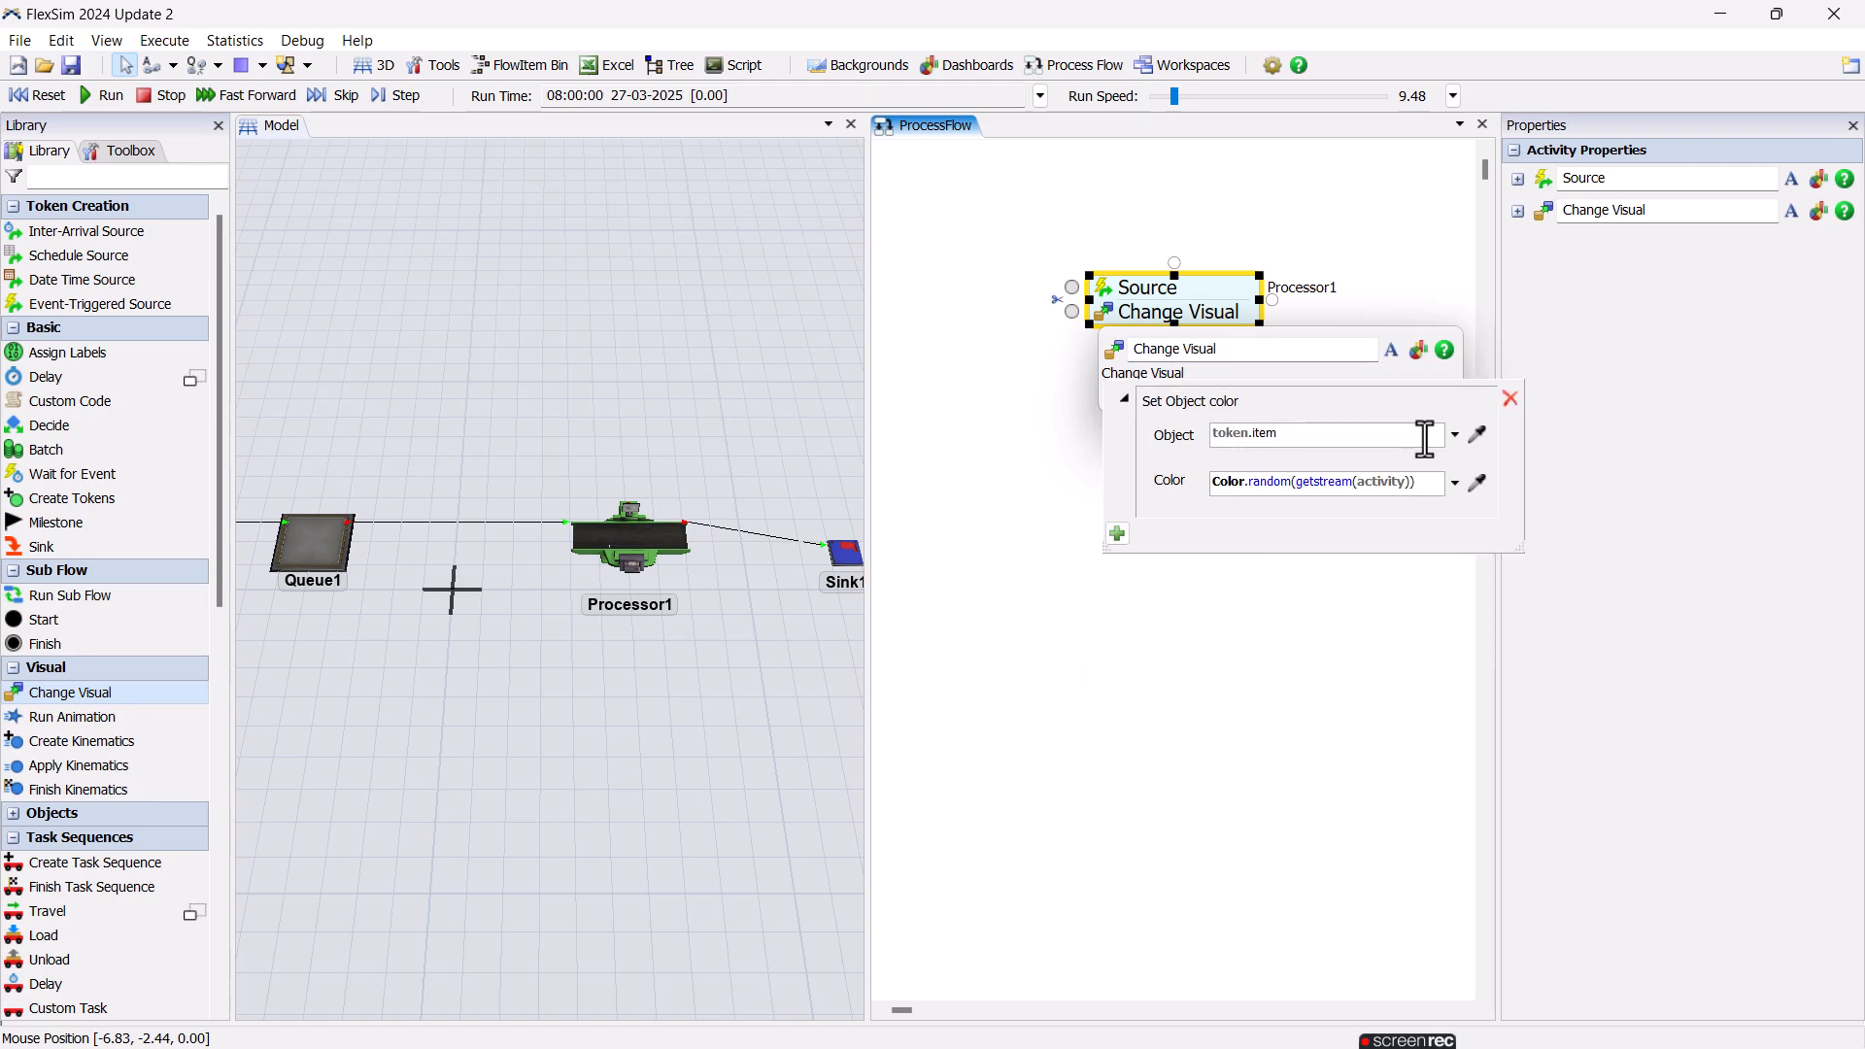
# Set the colour change's object to Processor1 and its colour to Color.teal.
pyautogui.click(1361, 433)
pyautogui.click(1477, 434)
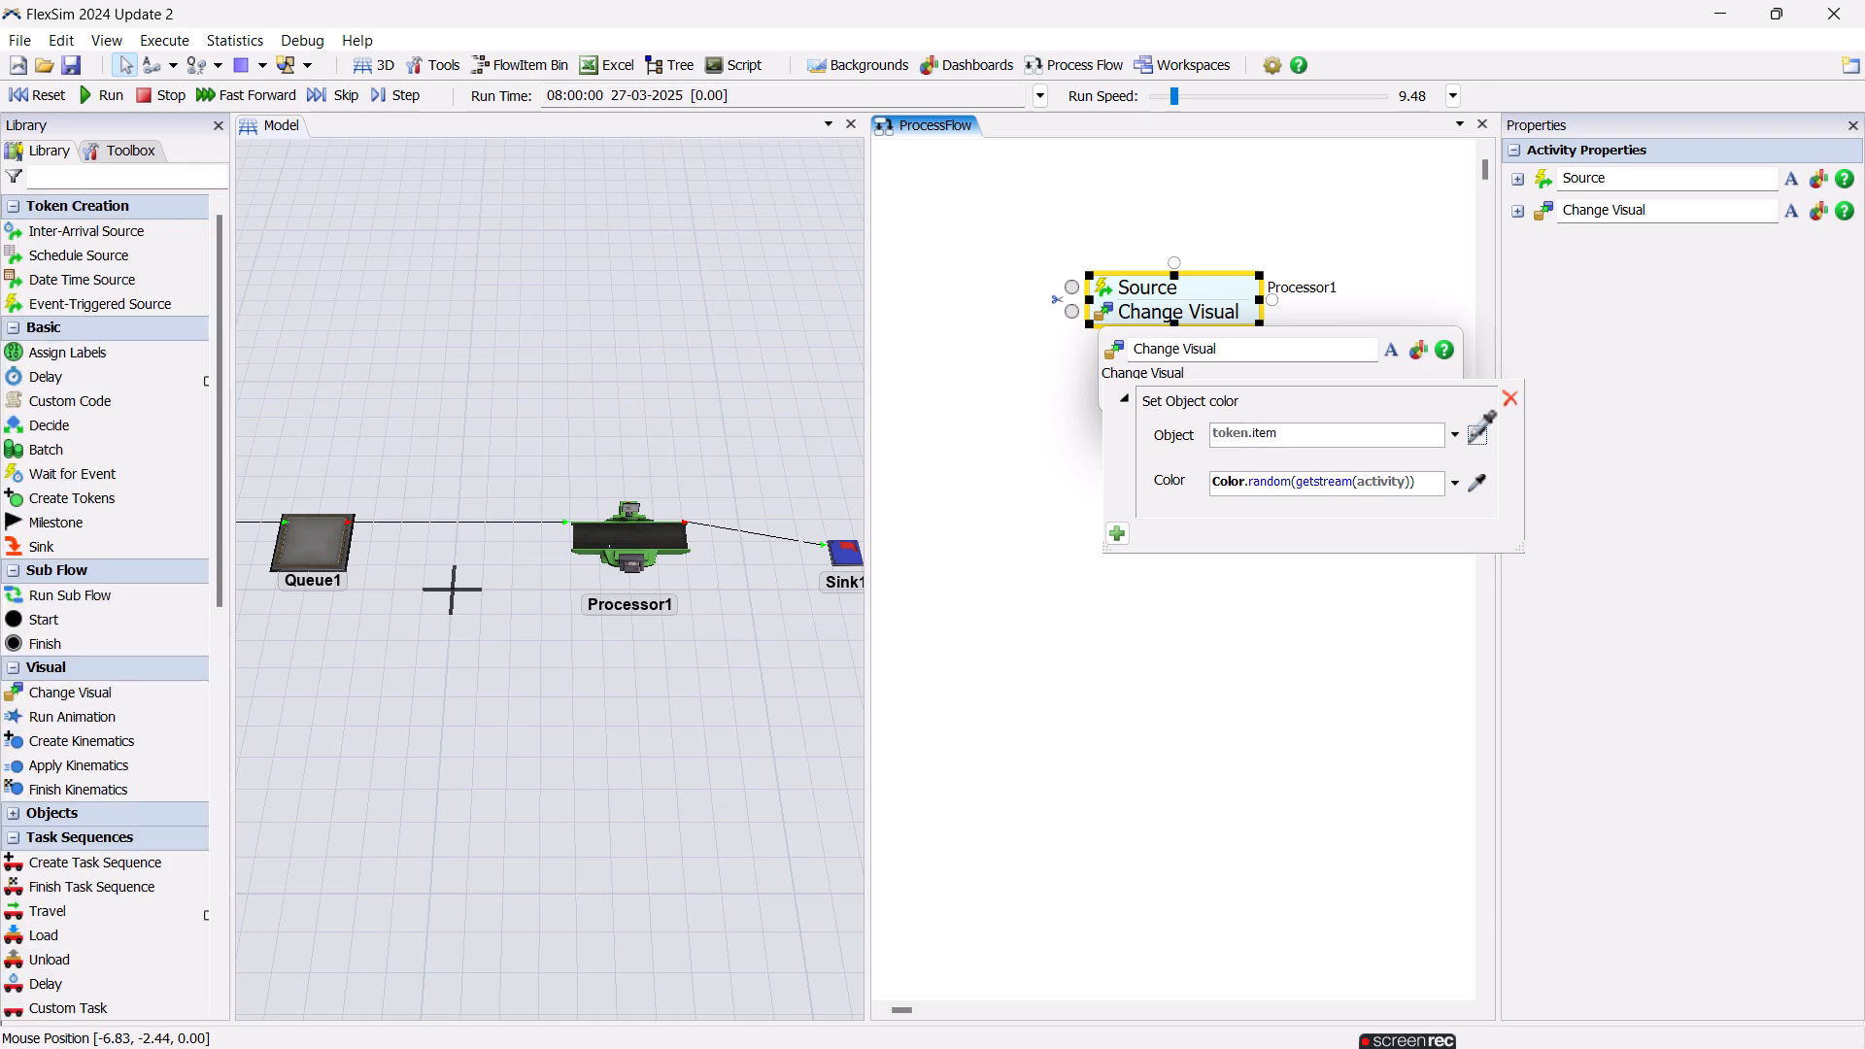
pyautogui.click(633, 528)
pyautogui.click(1454, 483)
pyautogui.moveTo(1418, 540)
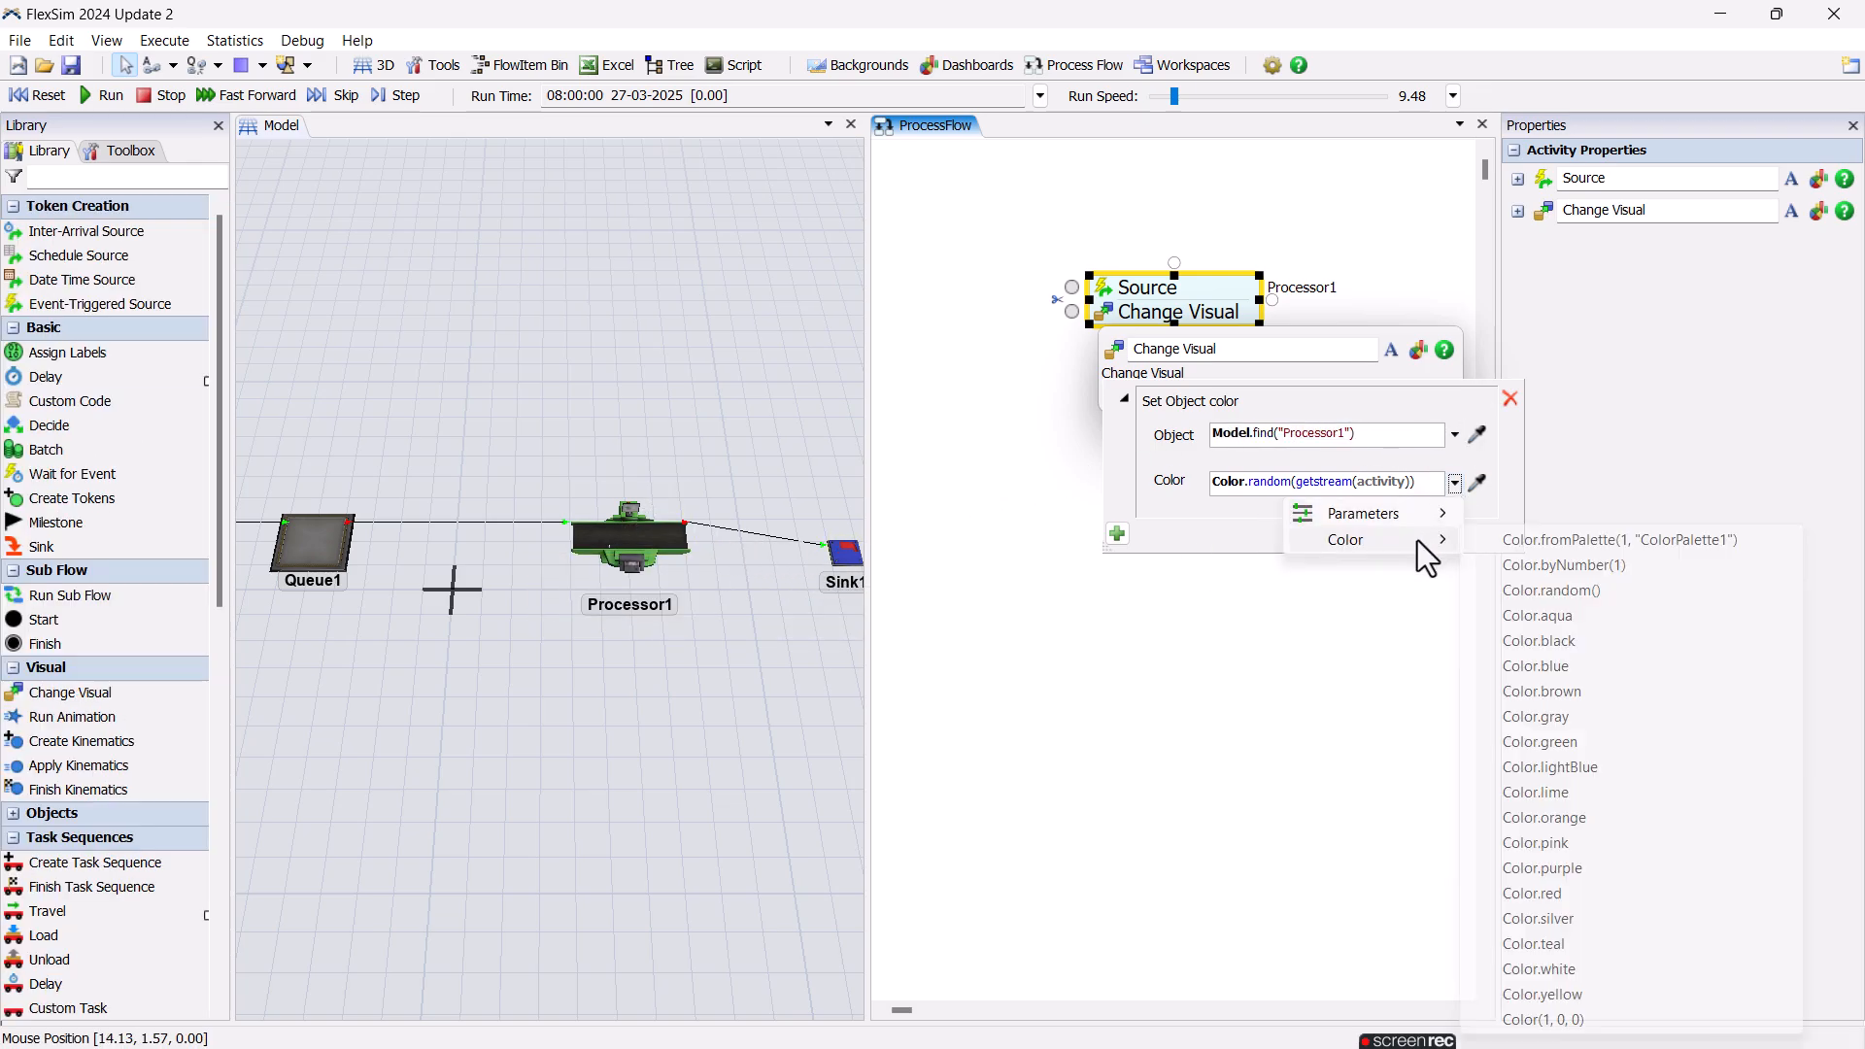
pyautogui.click(1611, 940)
pyautogui.click(1165, 451)
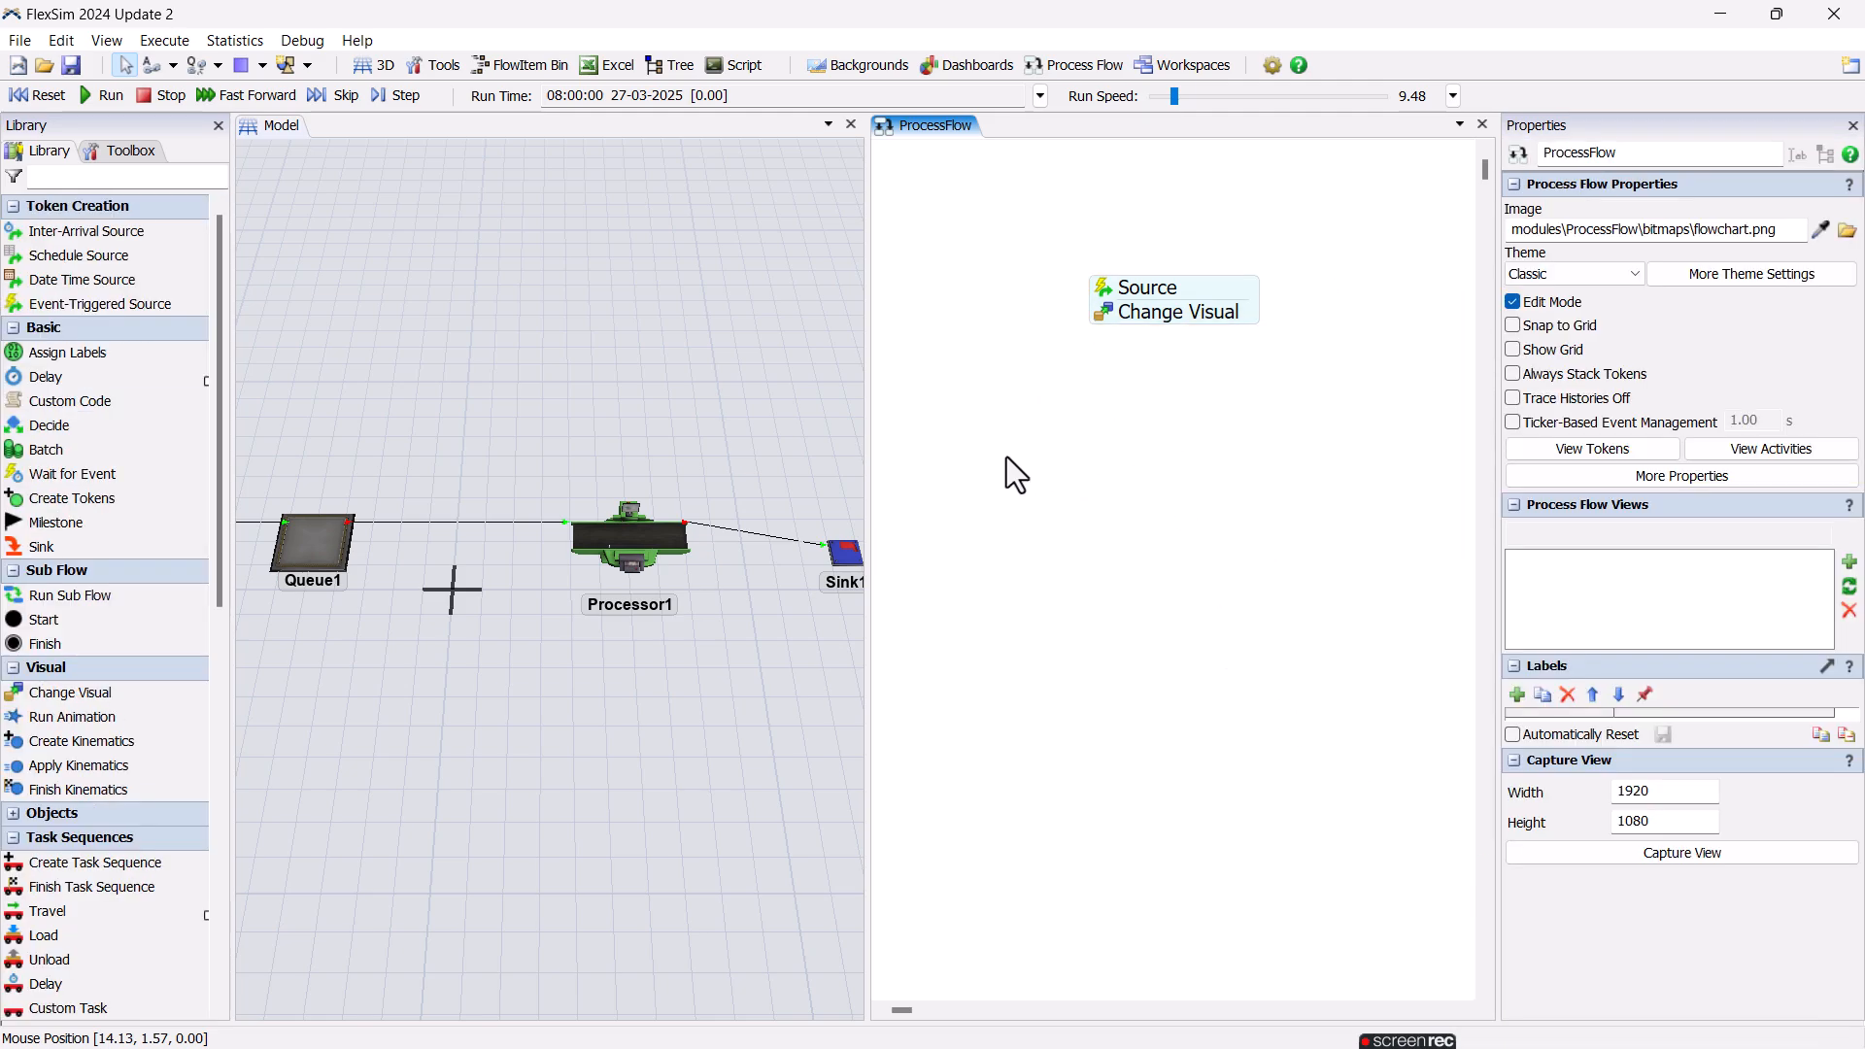
# Attach a Sink activity below Change Visual to end the On Entry block.
pyautogui.moveTo(44, 547); pyautogui.dragTo(1184, 341)
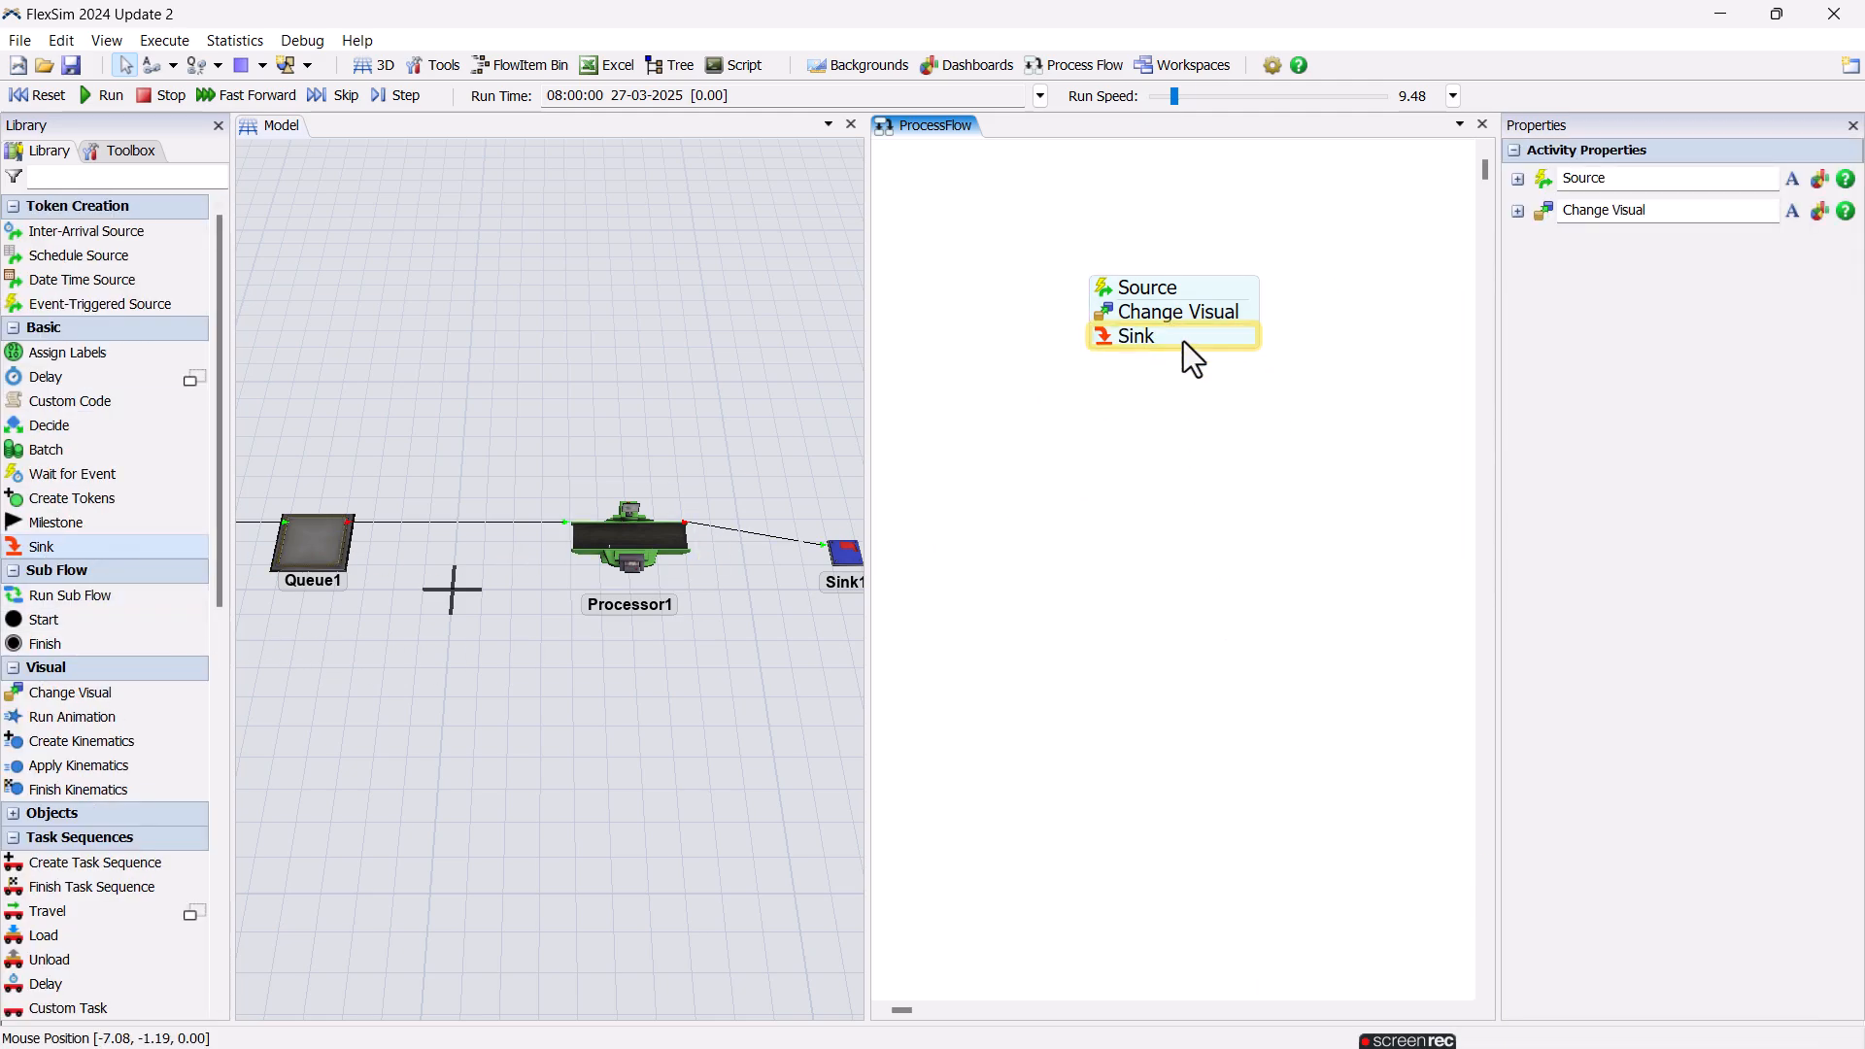
pyautogui.click(1103, 458)
pyautogui.click(622, 540)
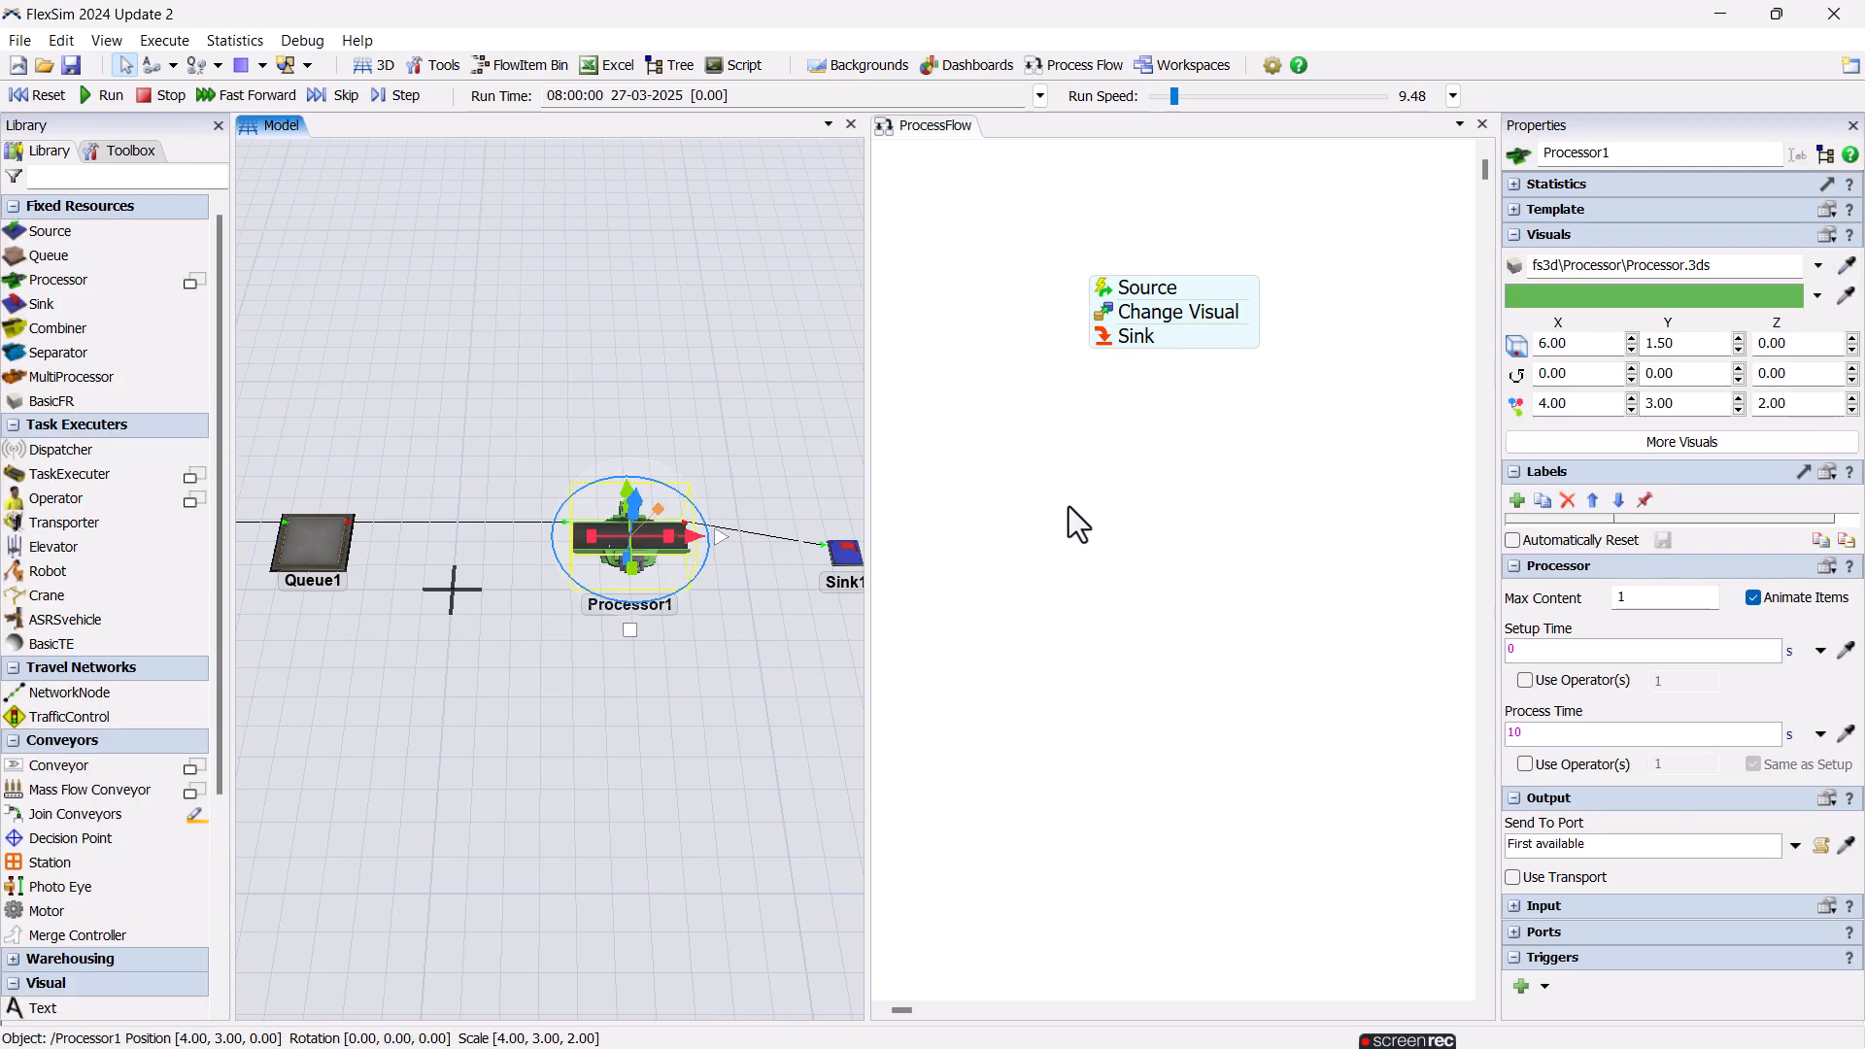
pyautogui.click(1068, 507)
# Place a second Event-Triggered Source below the first block and set it to listen to Processor1's On Exit event.
pyautogui.moveTo(78, 303); pyautogui.dragTo(1053, 561)
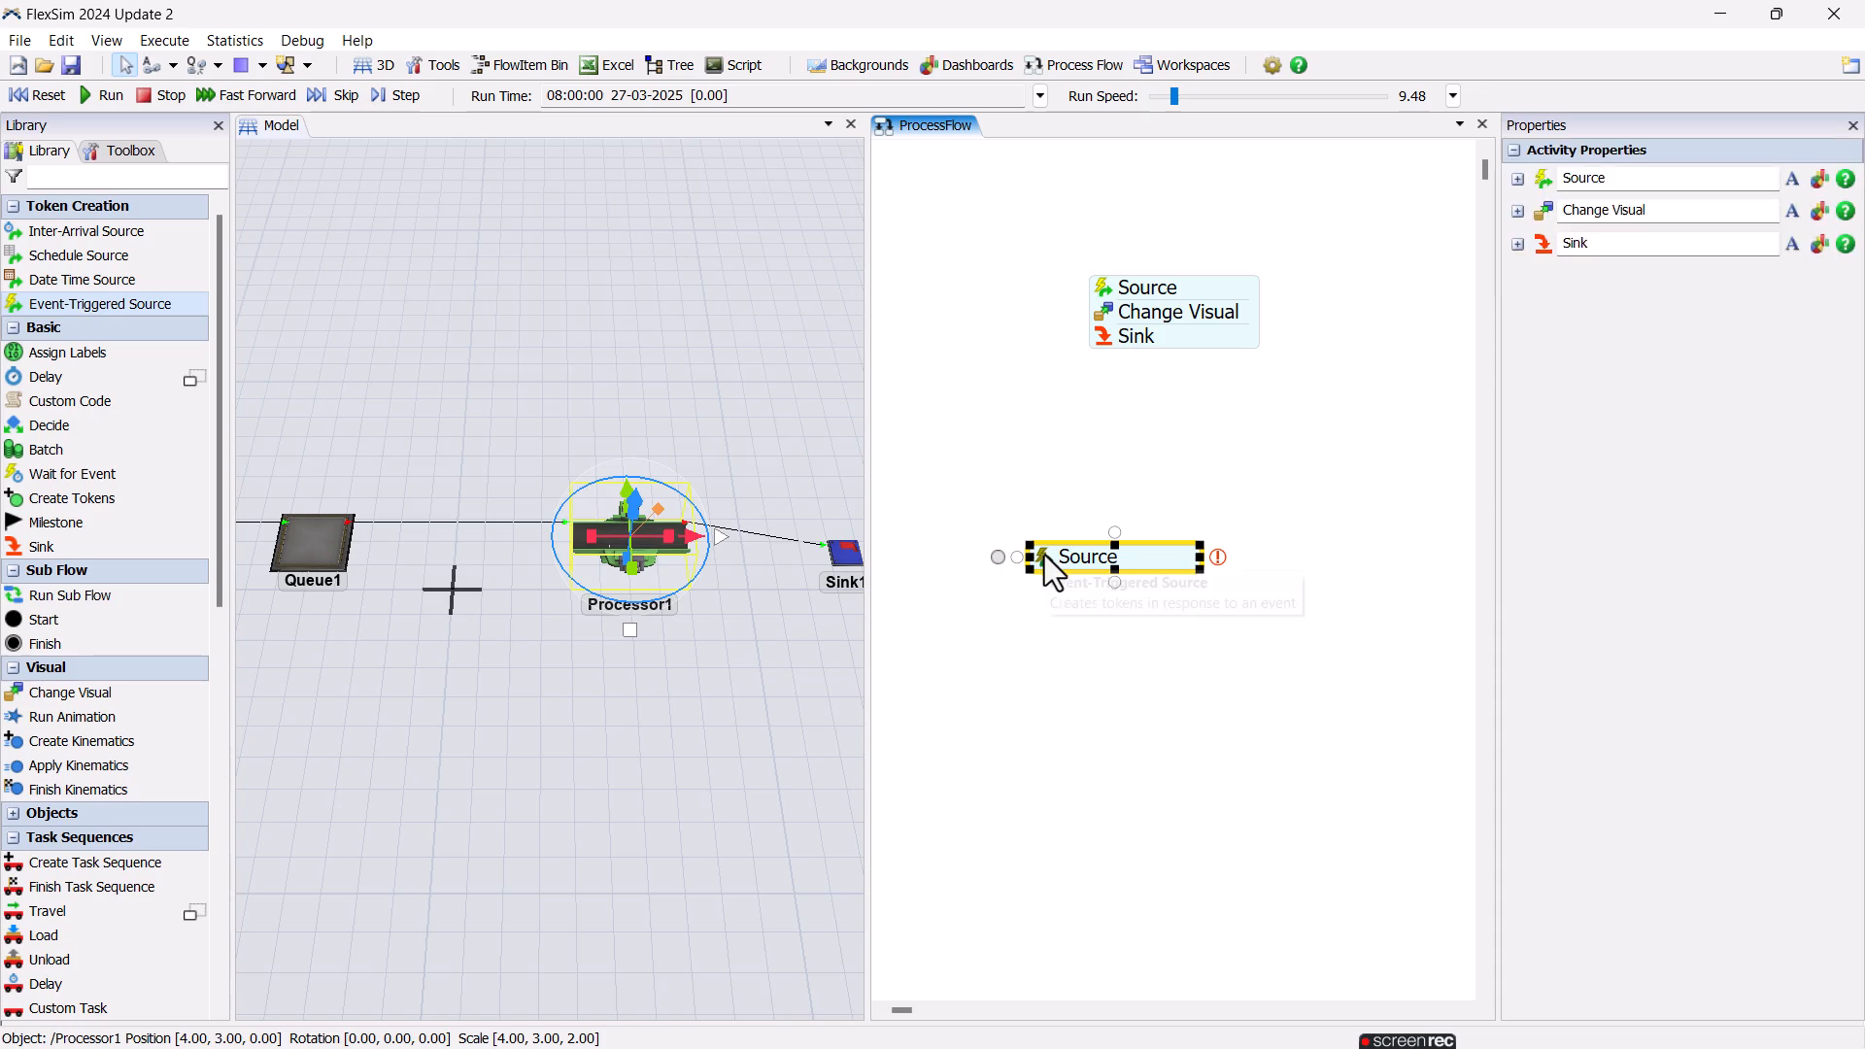
pyautogui.click(1217, 556)
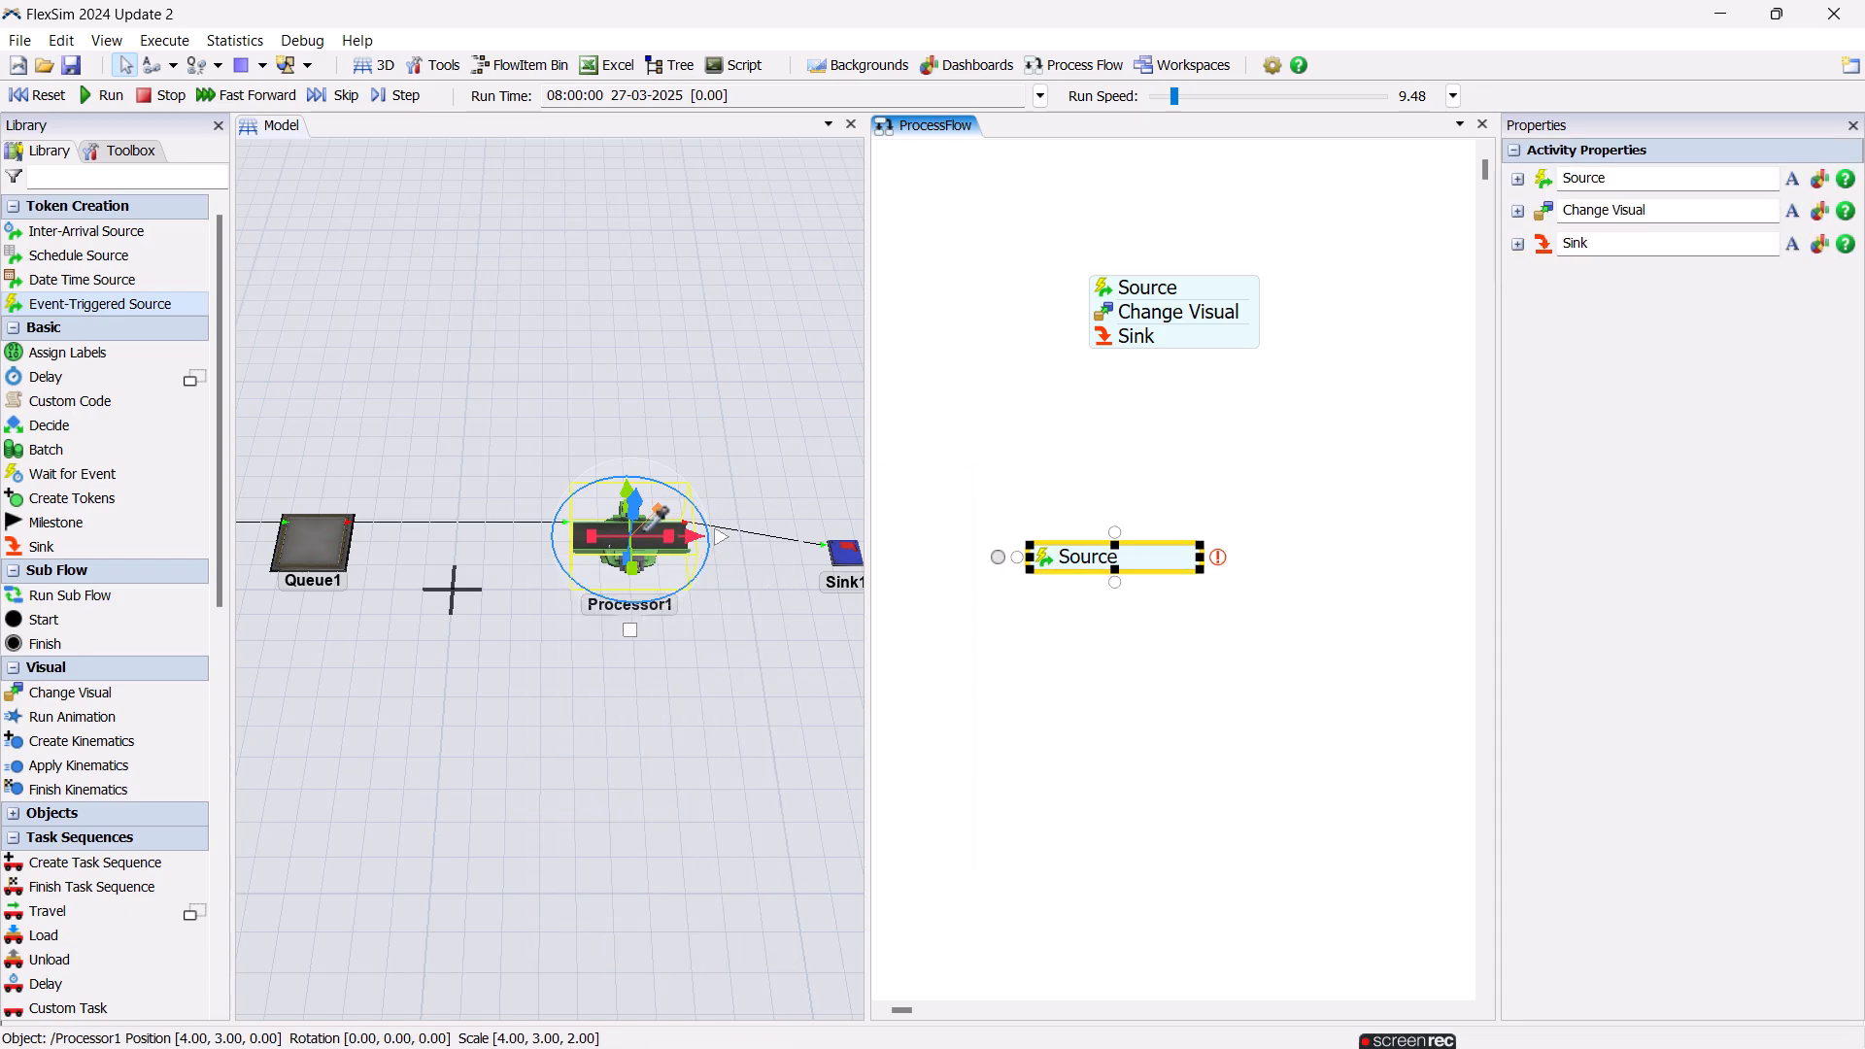
pyautogui.click(643, 534)
pyautogui.click(813, 628)
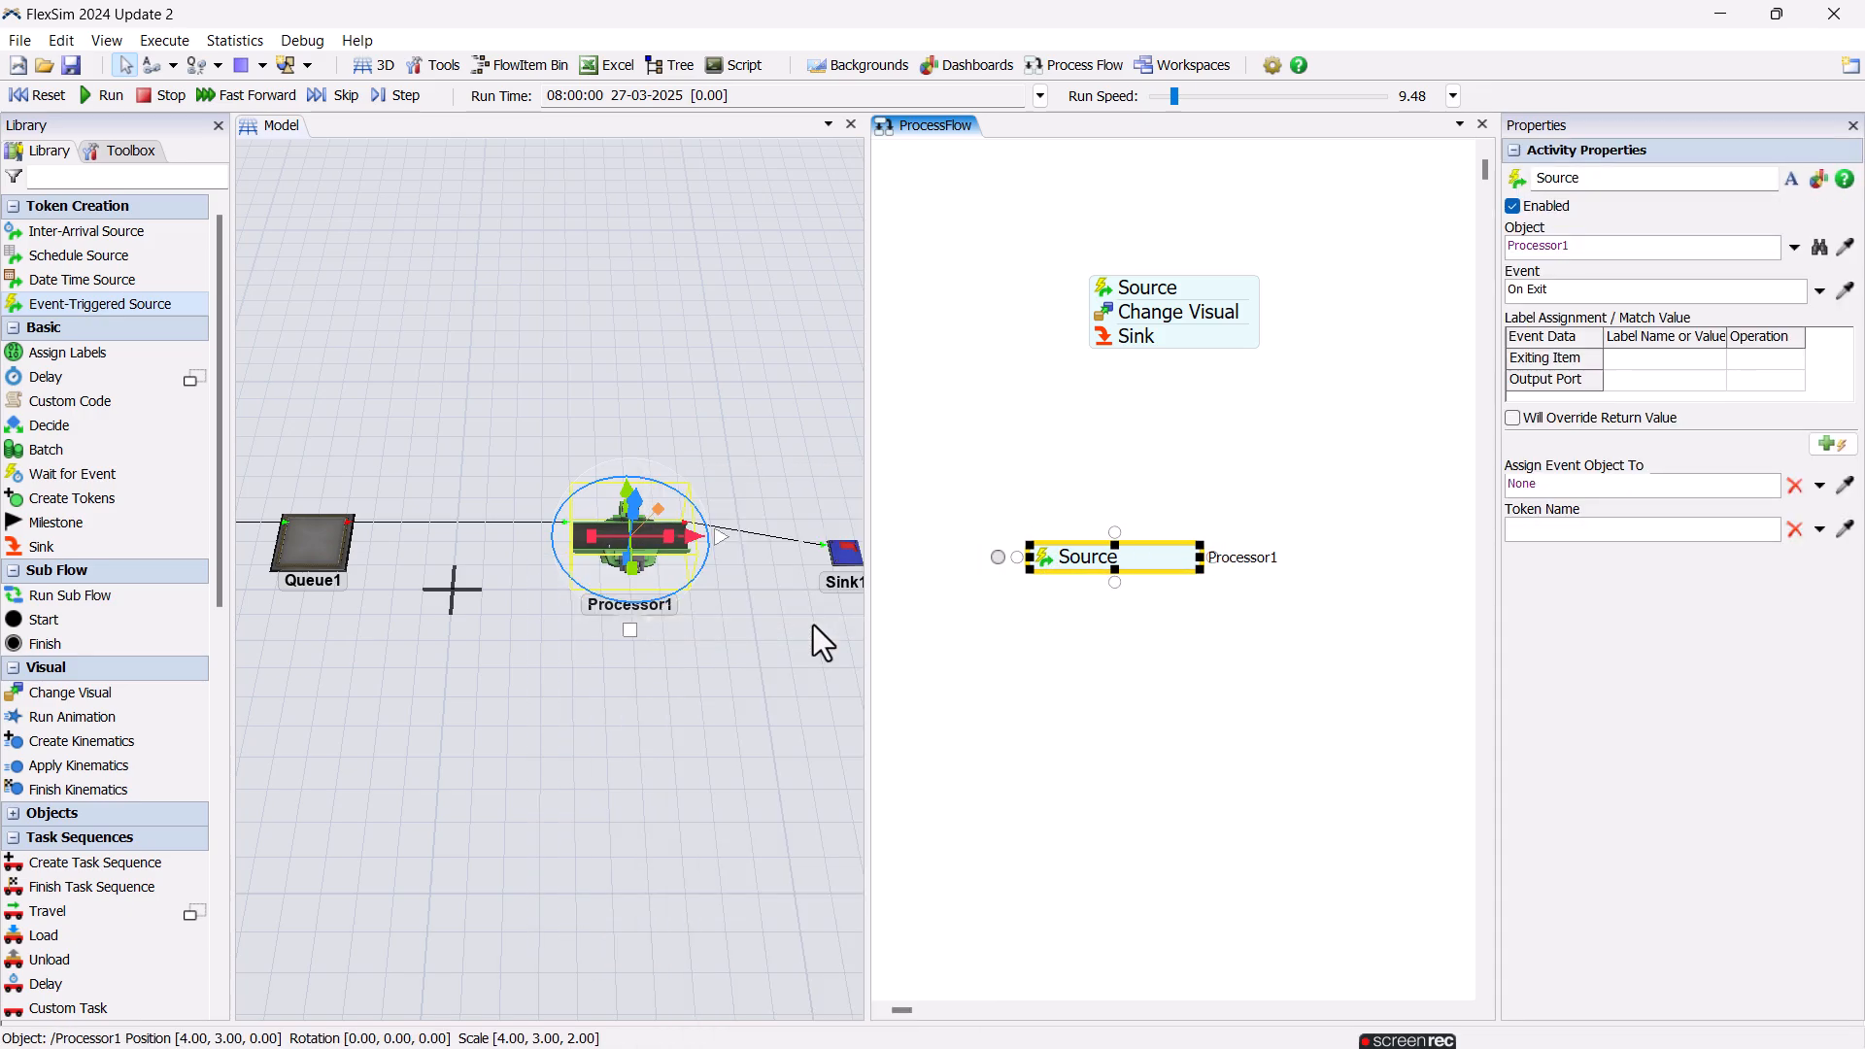
pyautogui.click(1043, 559)
pyautogui.click(1096, 707)
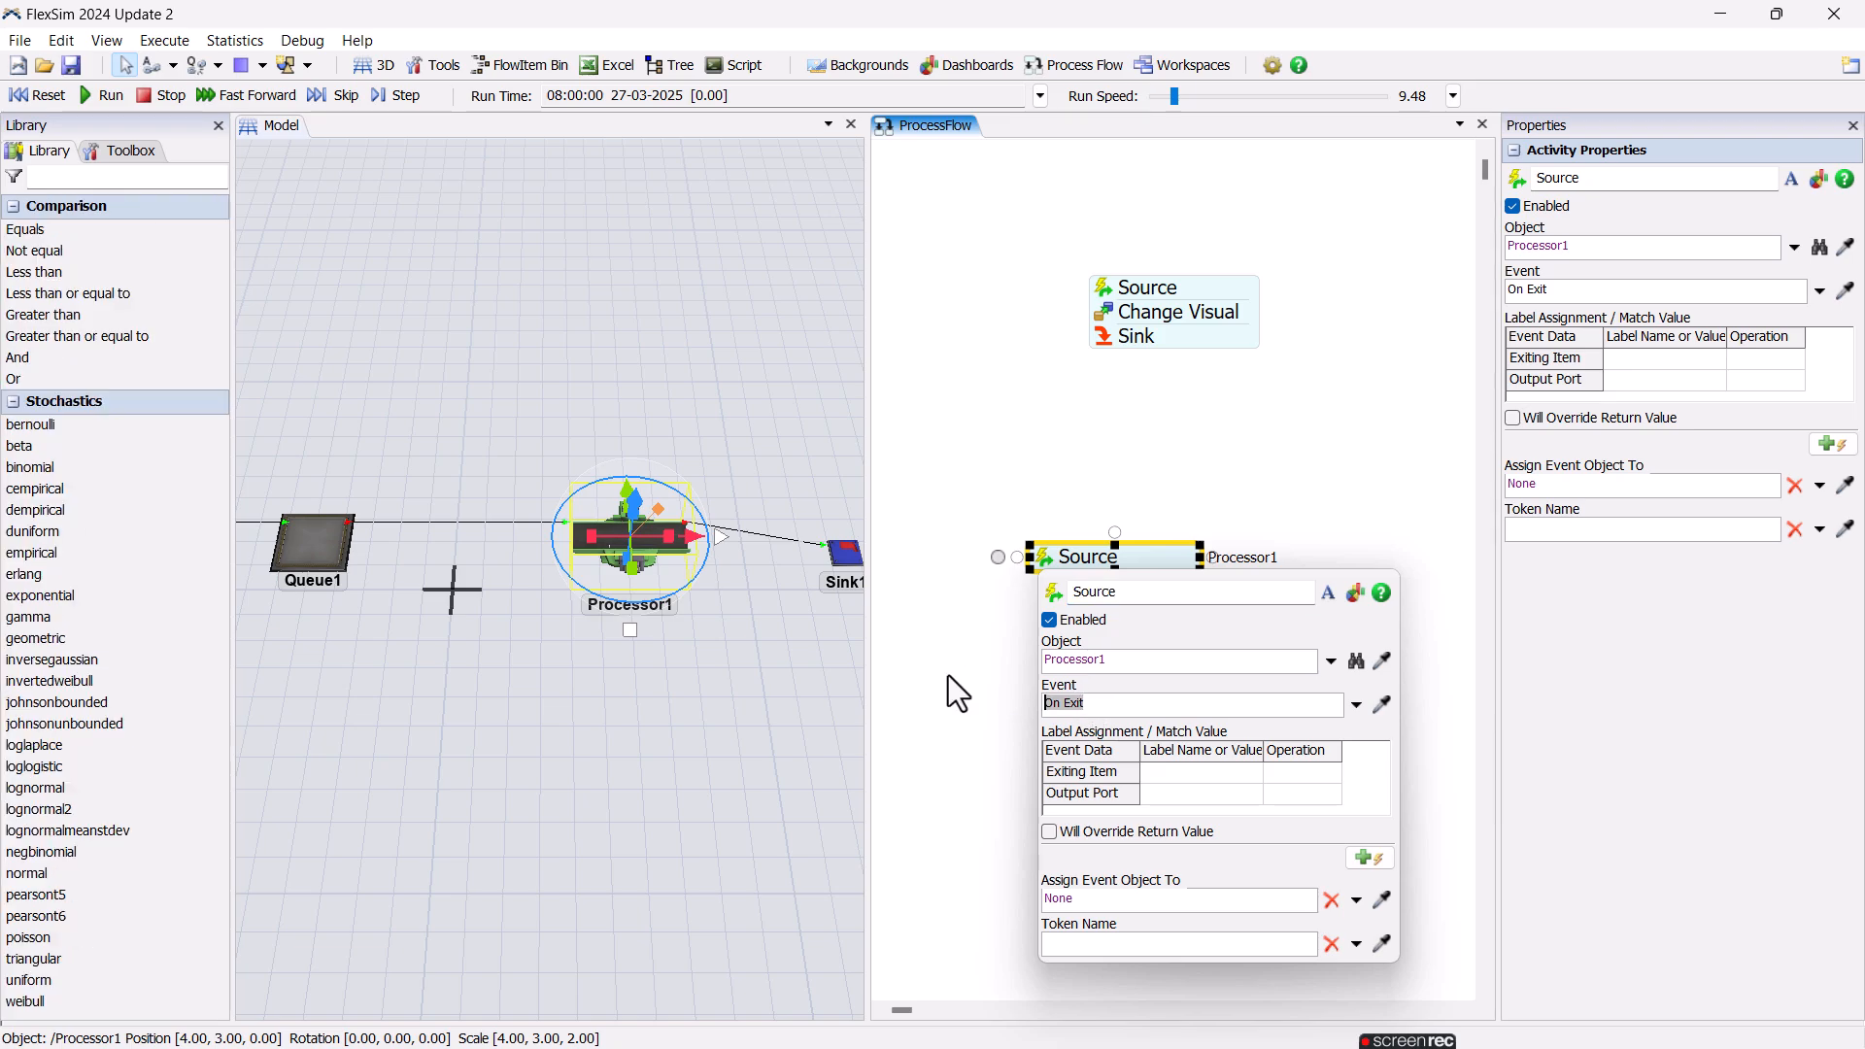
pyautogui.click(949, 675)
pyautogui.click(1035, 618)
# Attach a Change Visual activity to the On Exit Source and give it the Set Object Color option.
pyautogui.moveTo(113, 693); pyautogui.dragTo(1124, 589)
pyautogui.click(1045, 585)
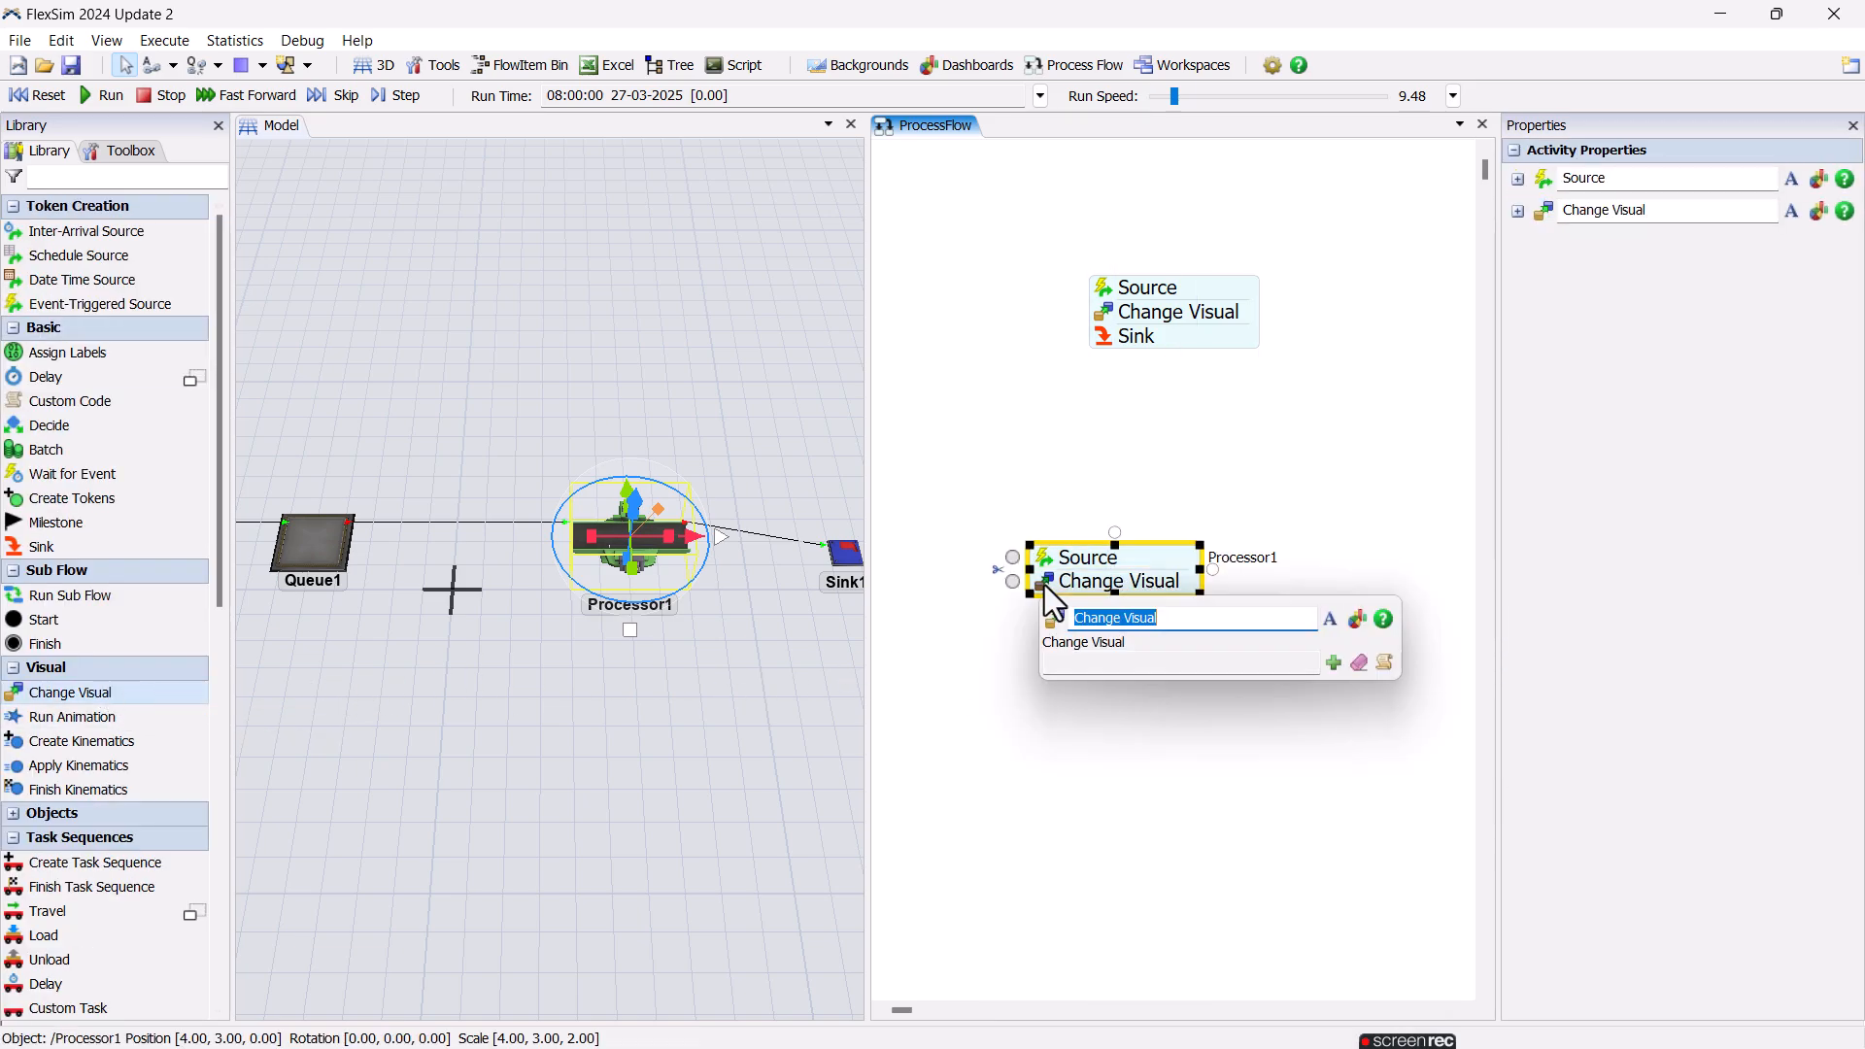
pyautogui.click(1333, 664)
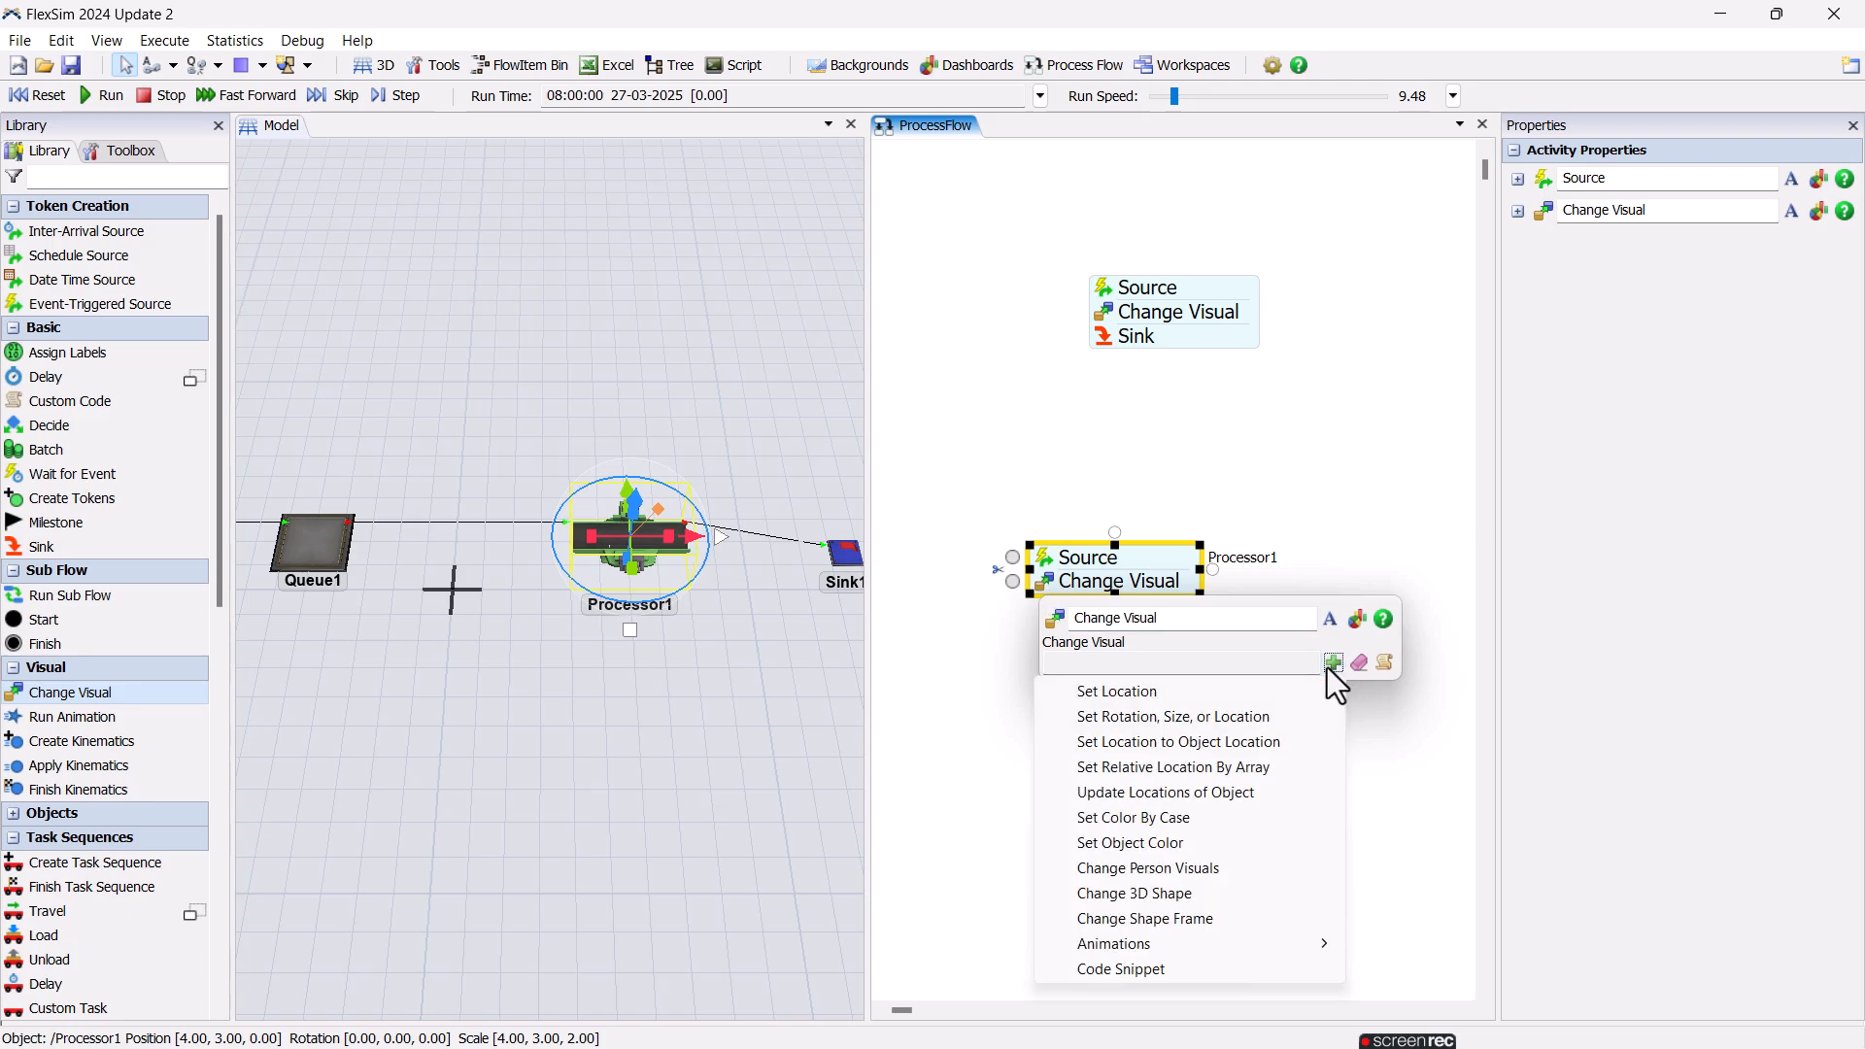
pyautogui.click(1240, 841)
# Set the On Exit colour change's object to Processor1 and its colour to Color.green.
pyautogui.click(1370, 707)
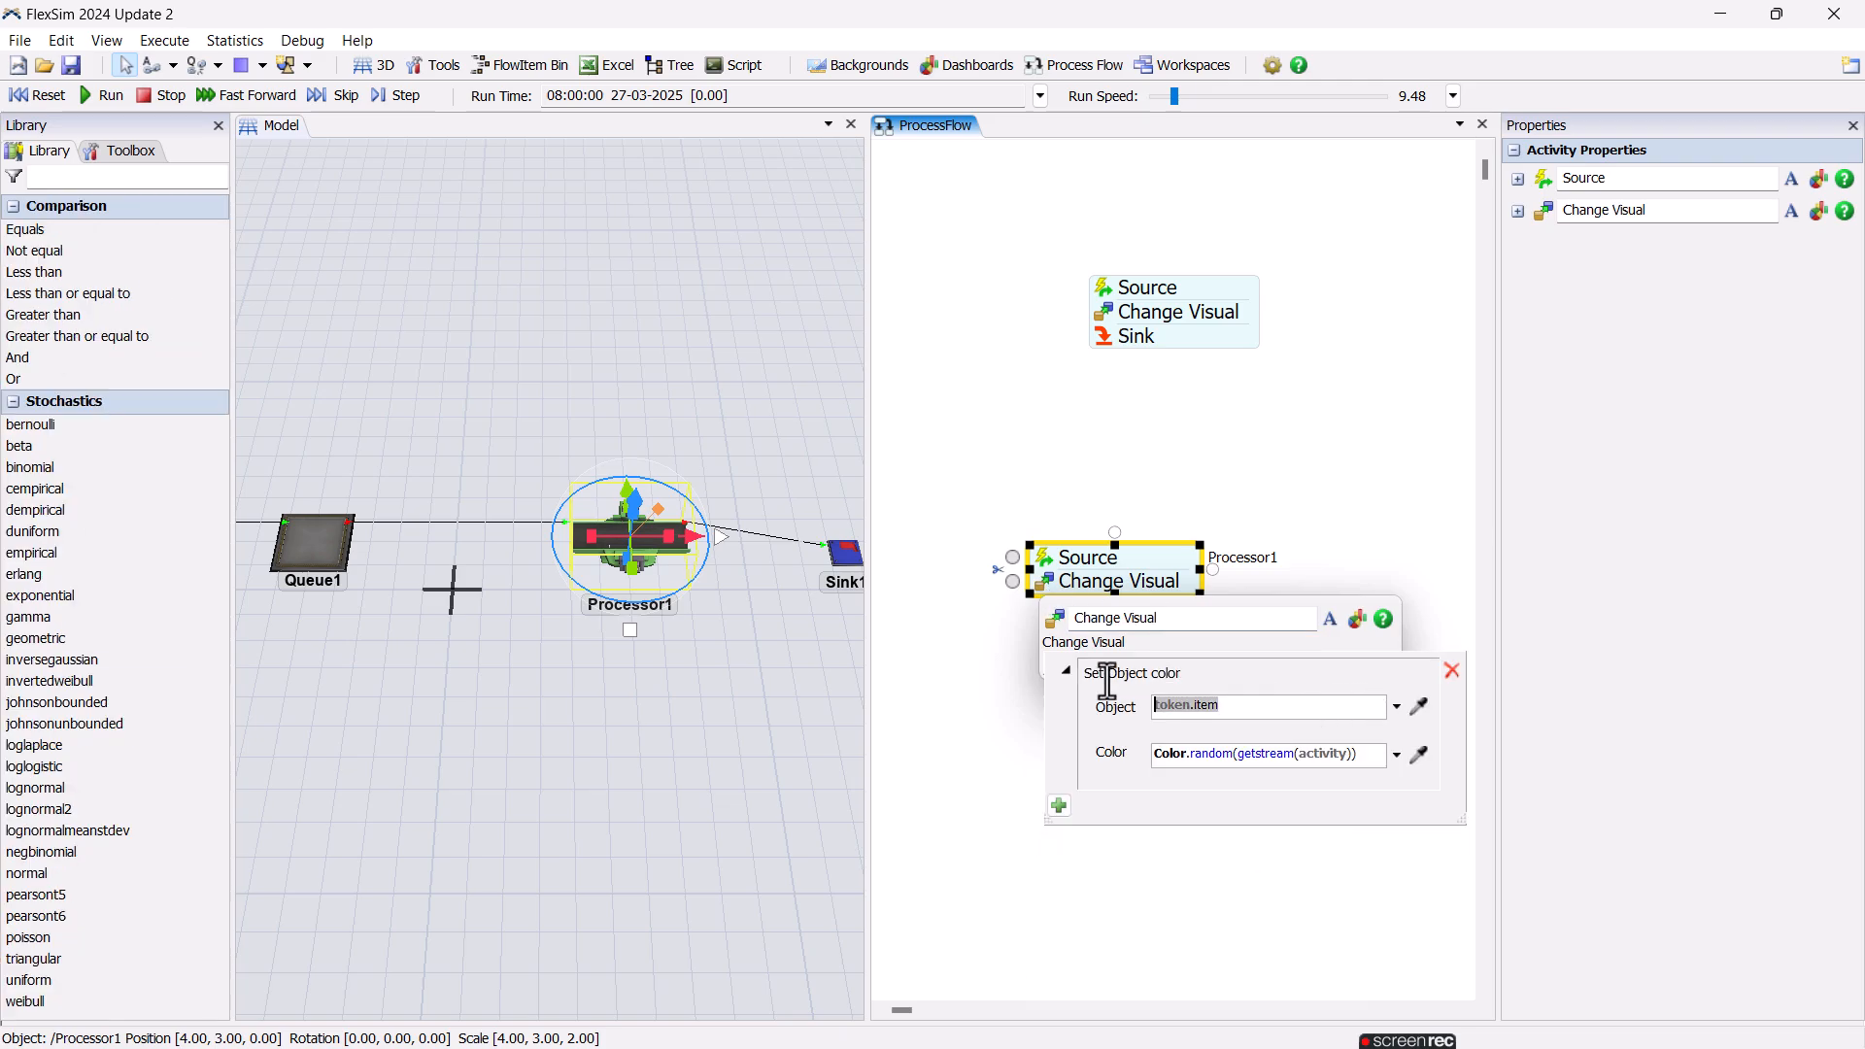
pyautogui.click(1416, 705)
pyautogui.click(636, 563)
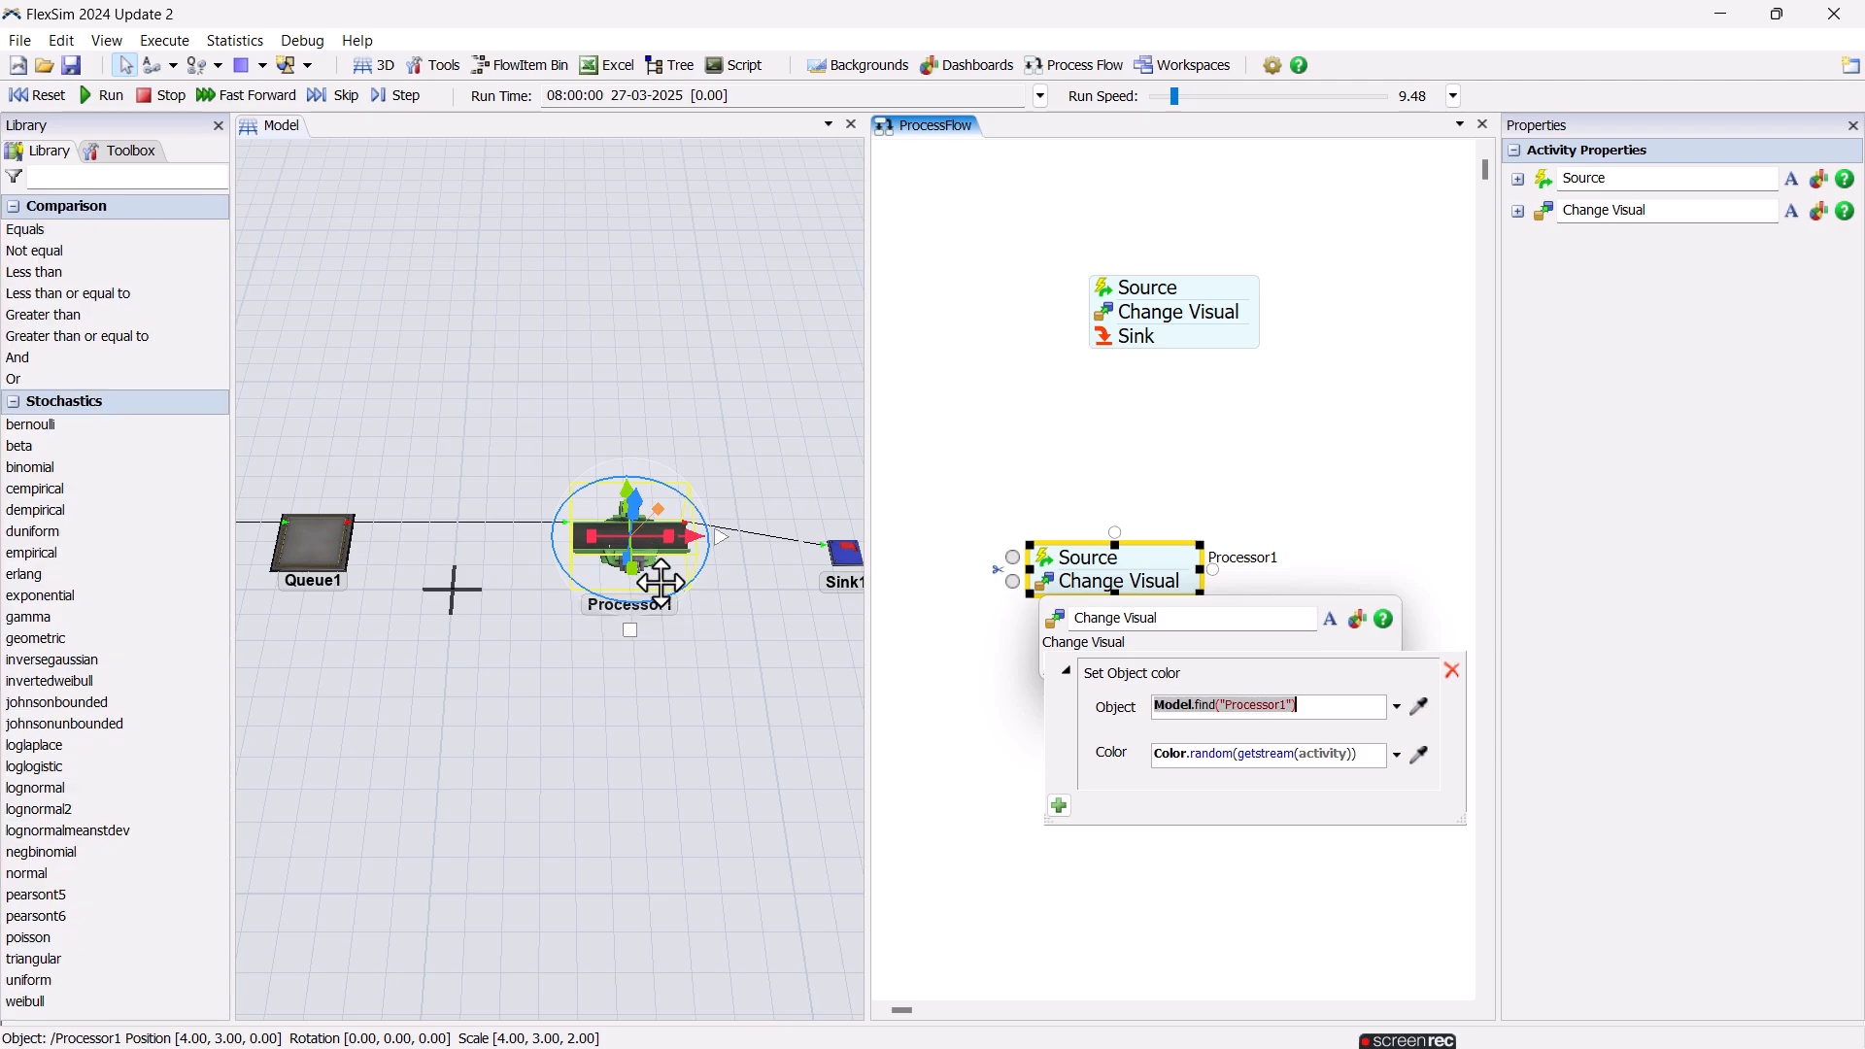
pyautogui.moveTo(1356, 755); pyautogui.dragTo(1294, 755)
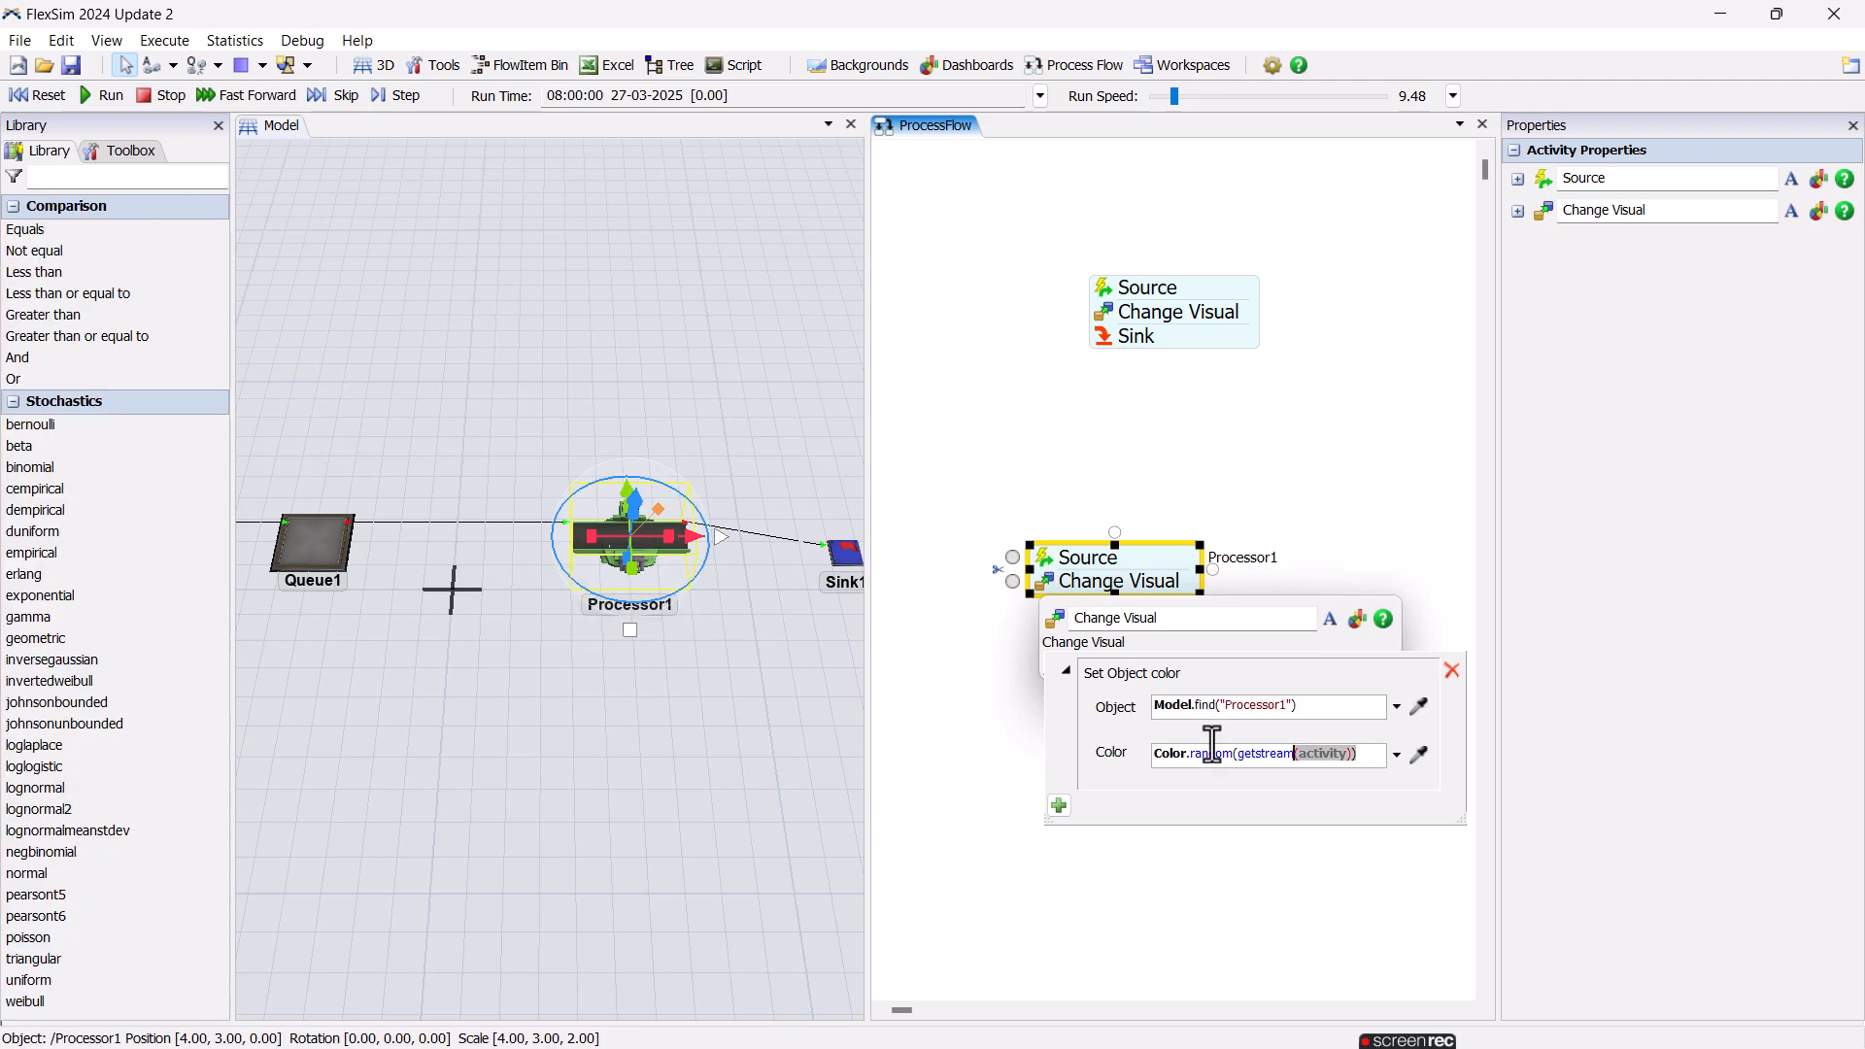
pyautogui.click(1391, 758)
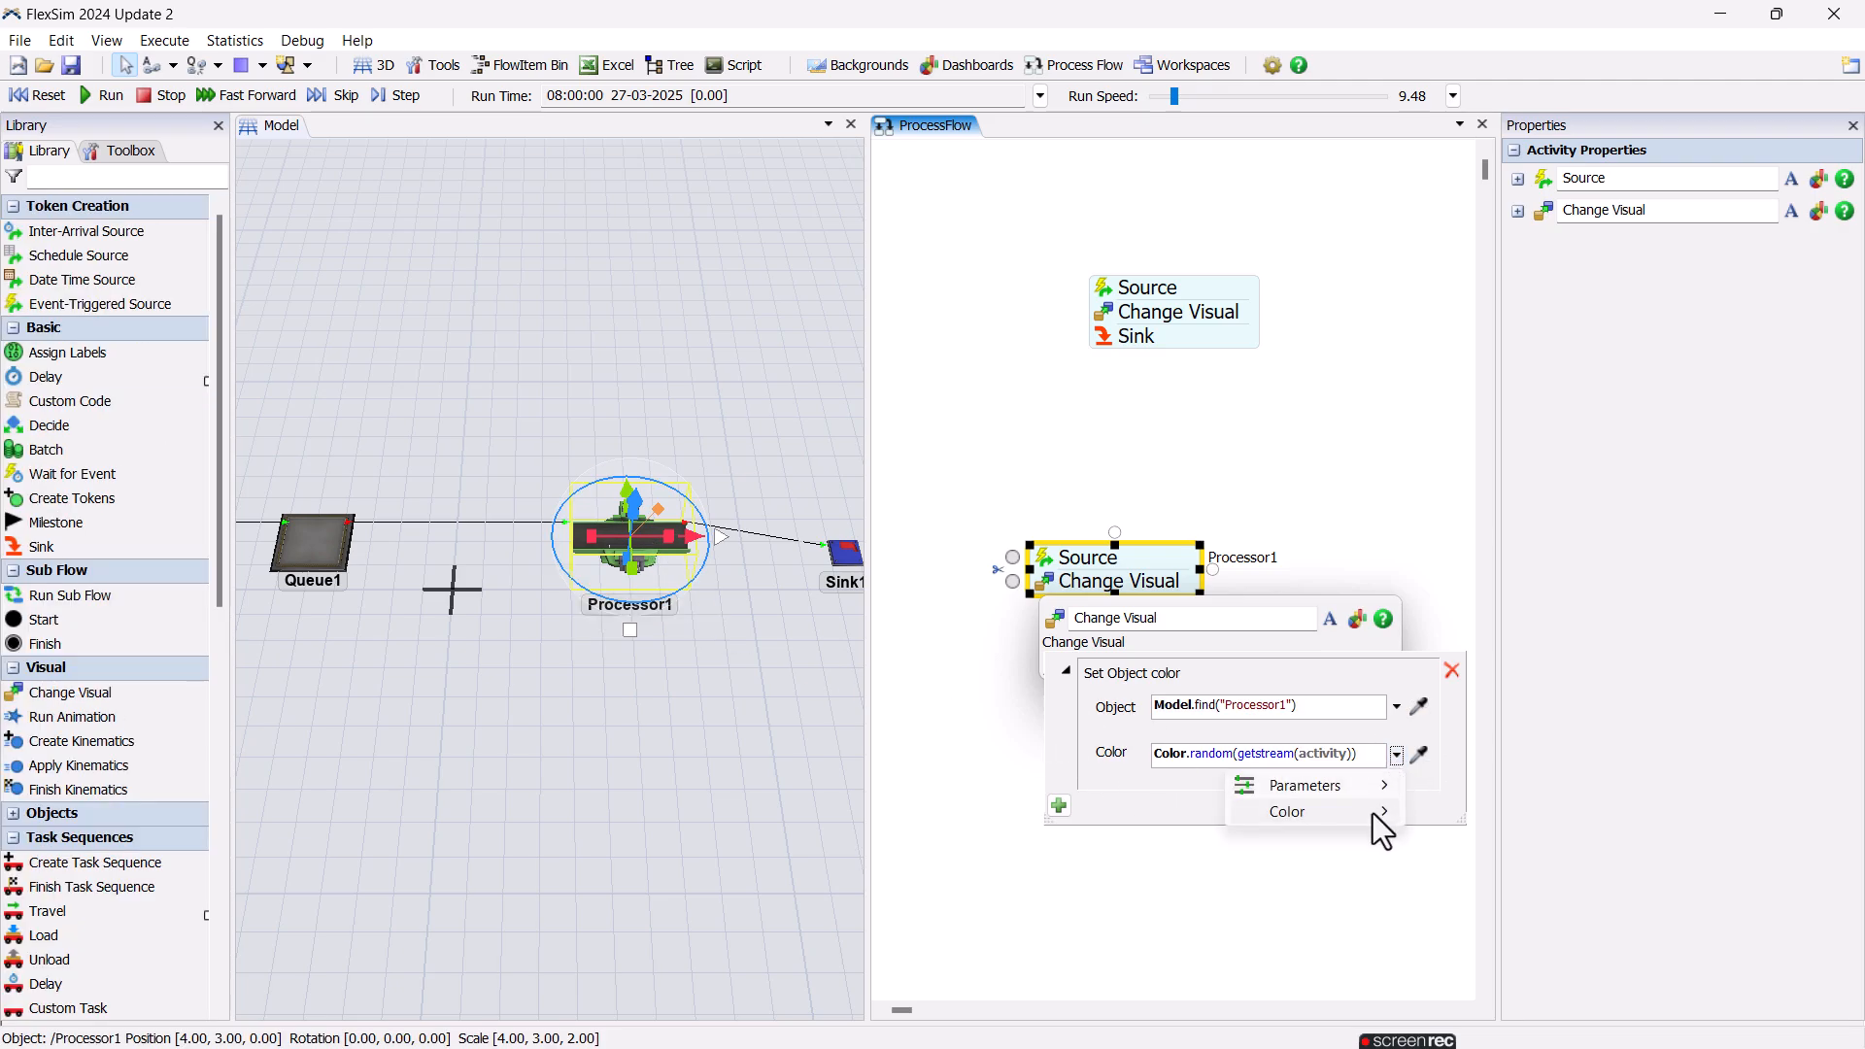
pyautogui.moveTo(1372, 813)
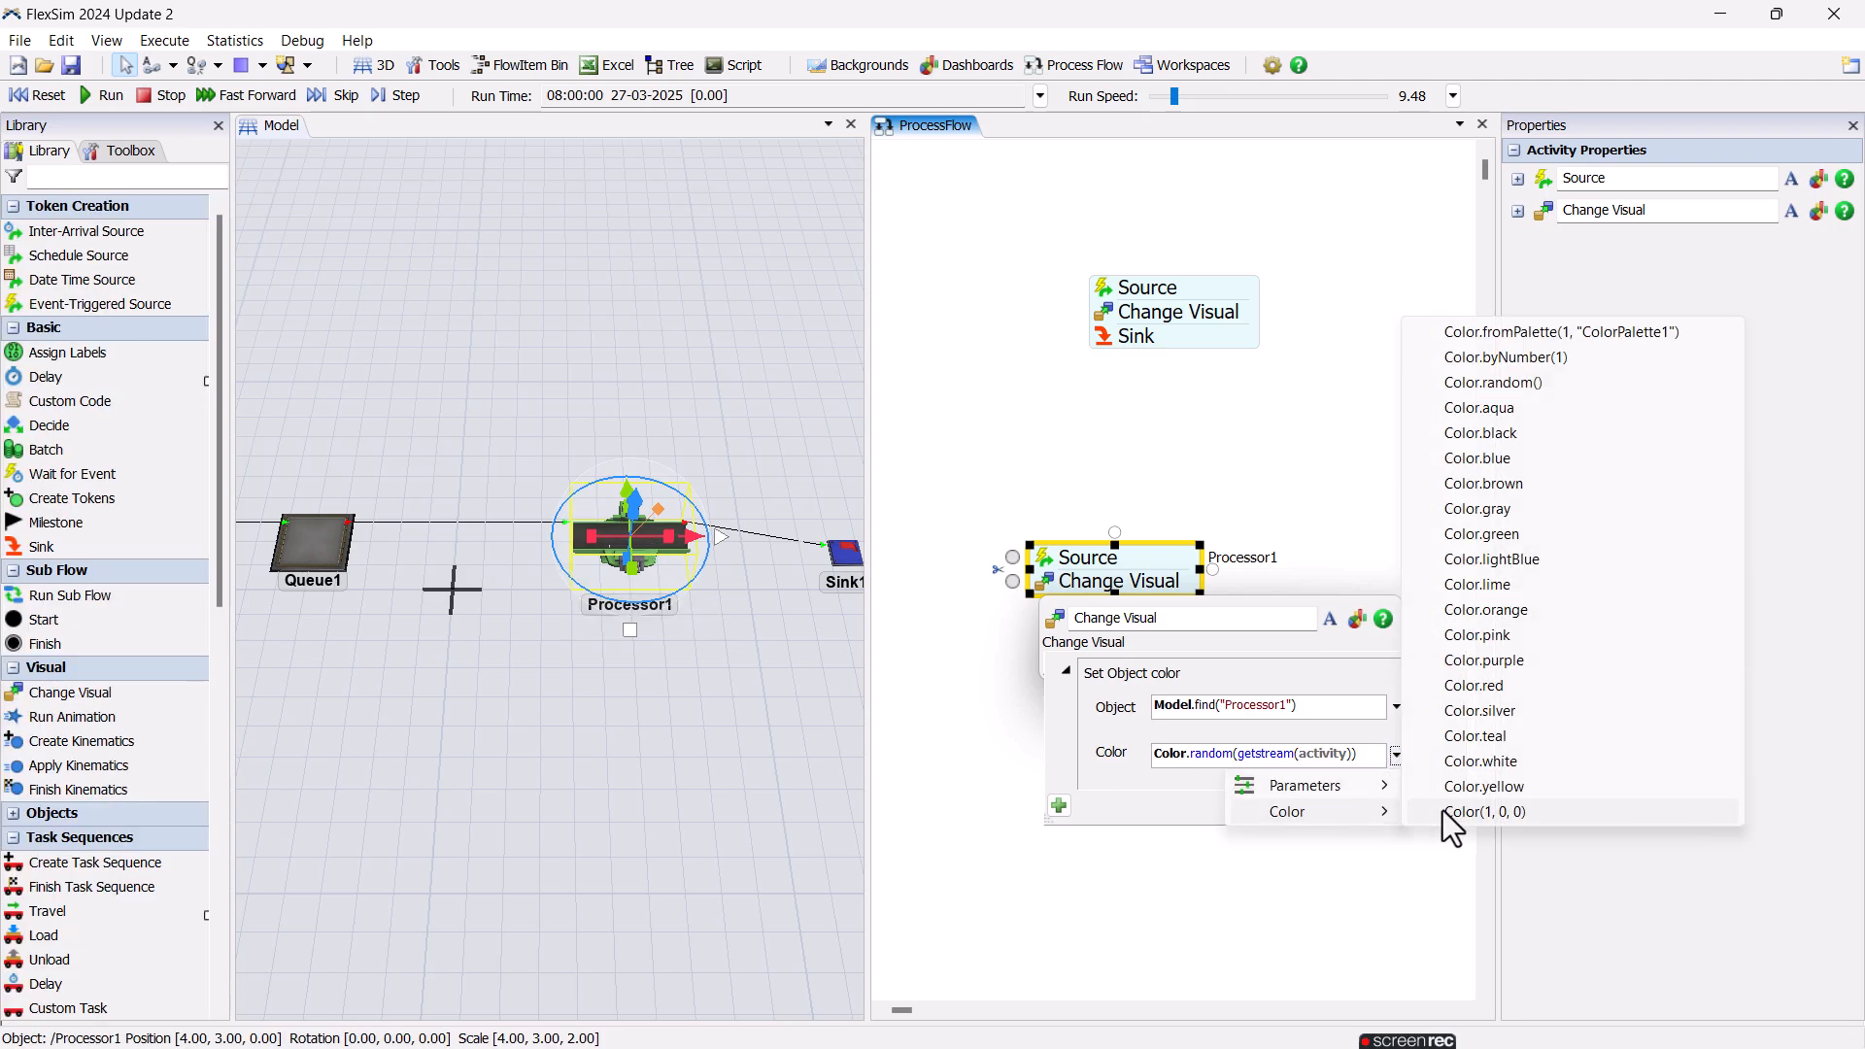
pyautogui.click(1544, 528)
pyautogui.click(924, 639)
# Attach a Sink activity to end the On Exit block, and widen the 3D model view beside the process flow.
pyautogui.moveTo(41, 546); pyautogui.dragTo(1068, 618)
pyautogui.click(901, 641)
pyautogui.moveTo(868, 639); pyautogui.dragTo(1044, 636)
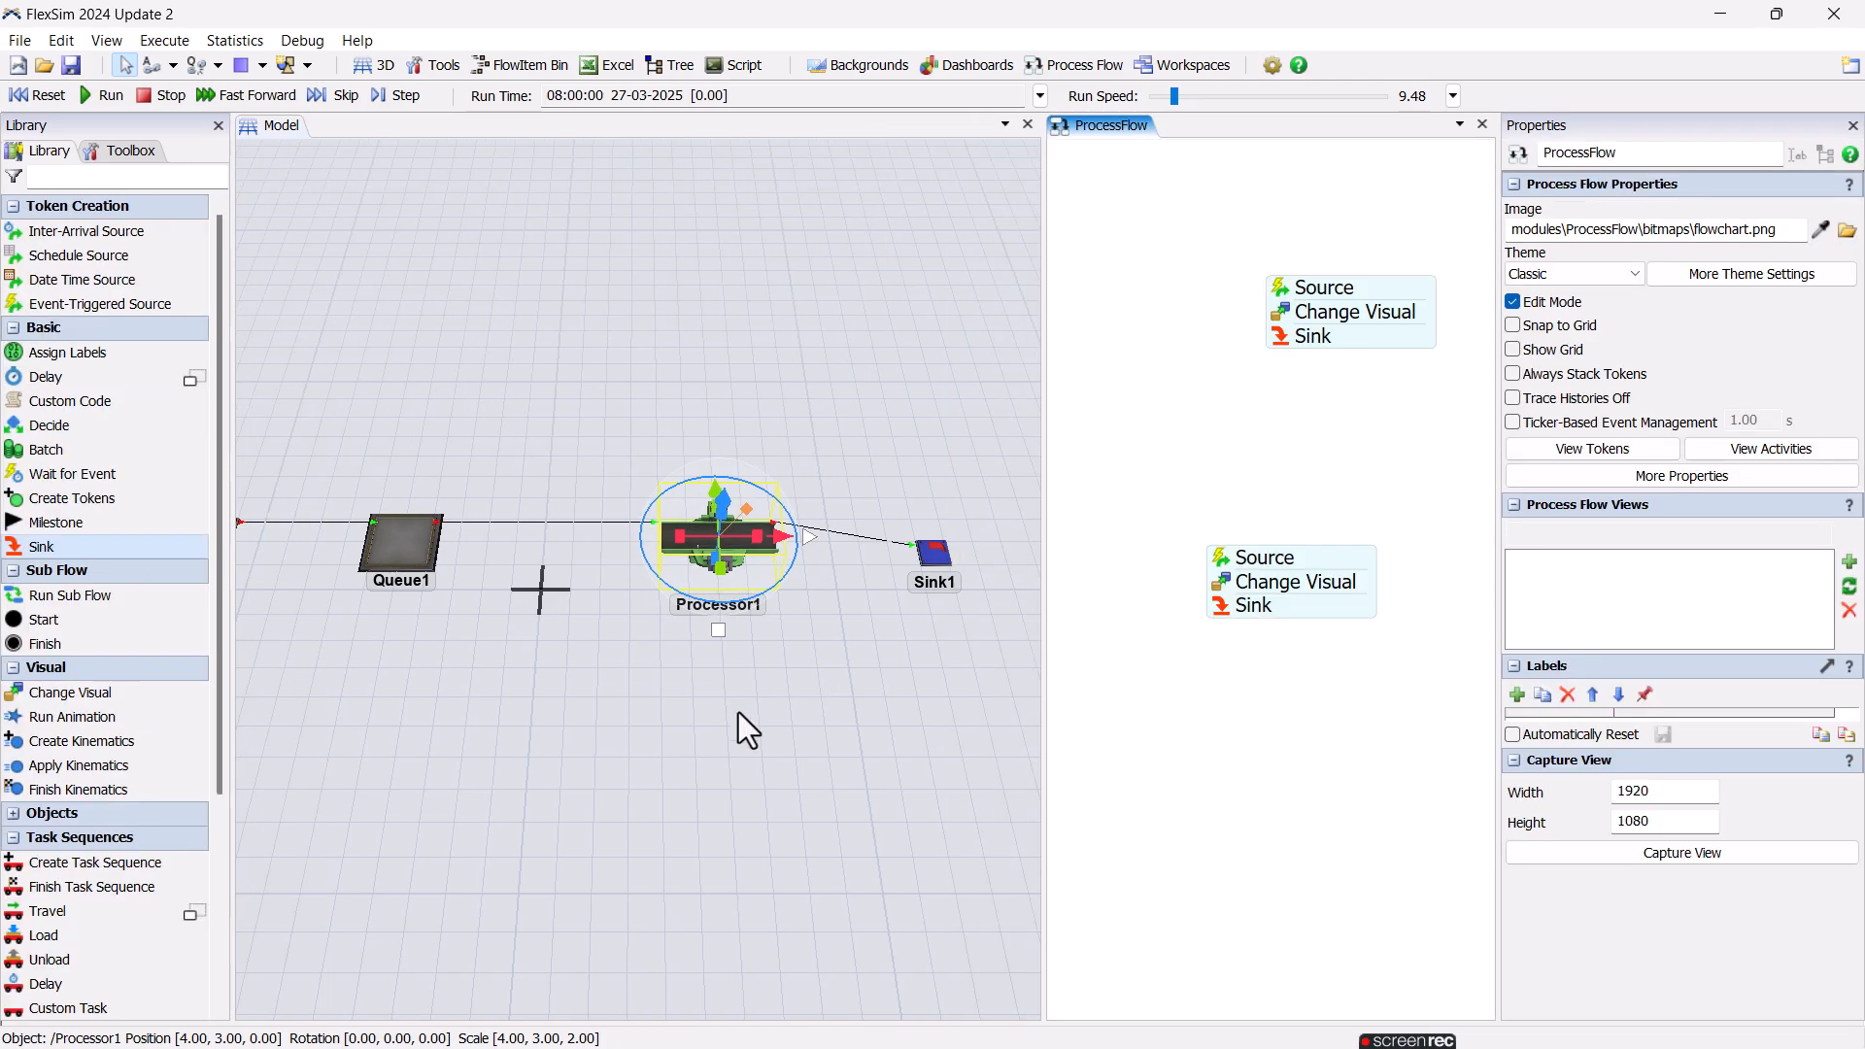
# Run the simulation with the run speed raised to about 13.42 to check Processor1's colour changes, and reset the model.
pyautogui.moveTo(748, 728); pyautogui.dragTo(772, 730)
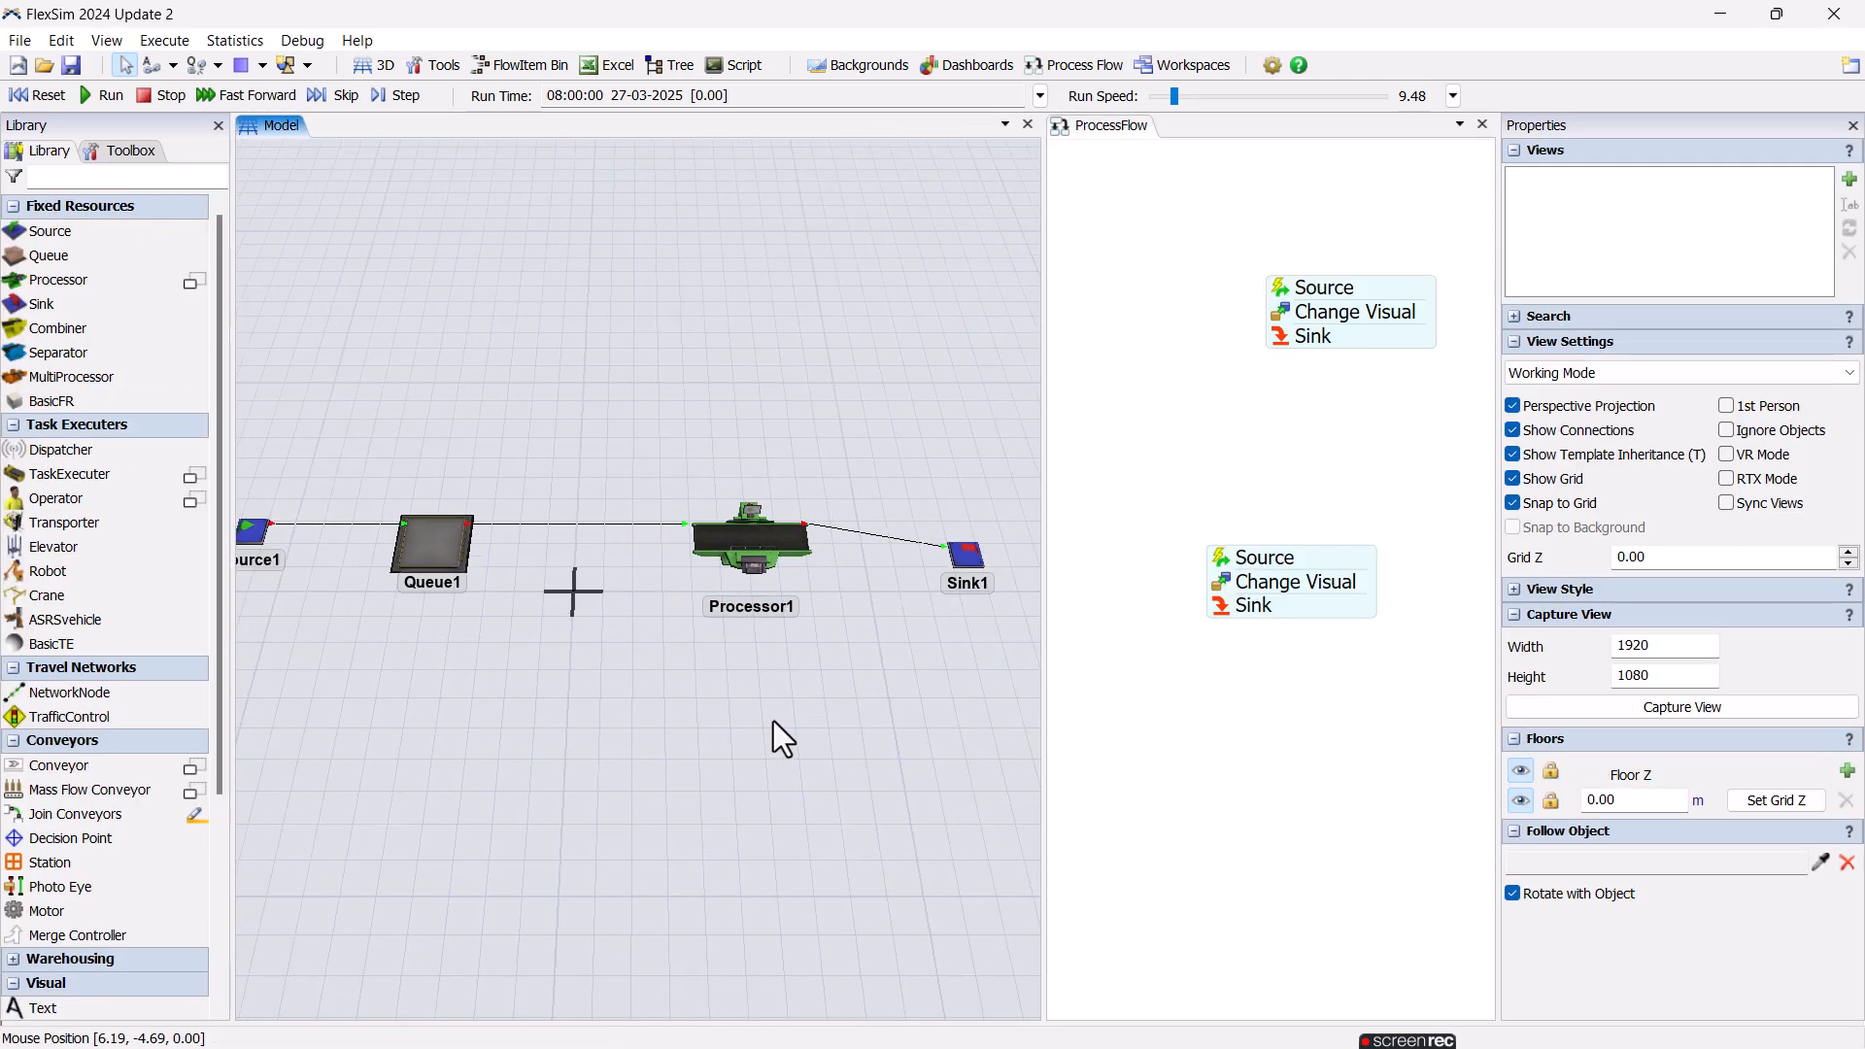
pyautogui.click(100, 101)
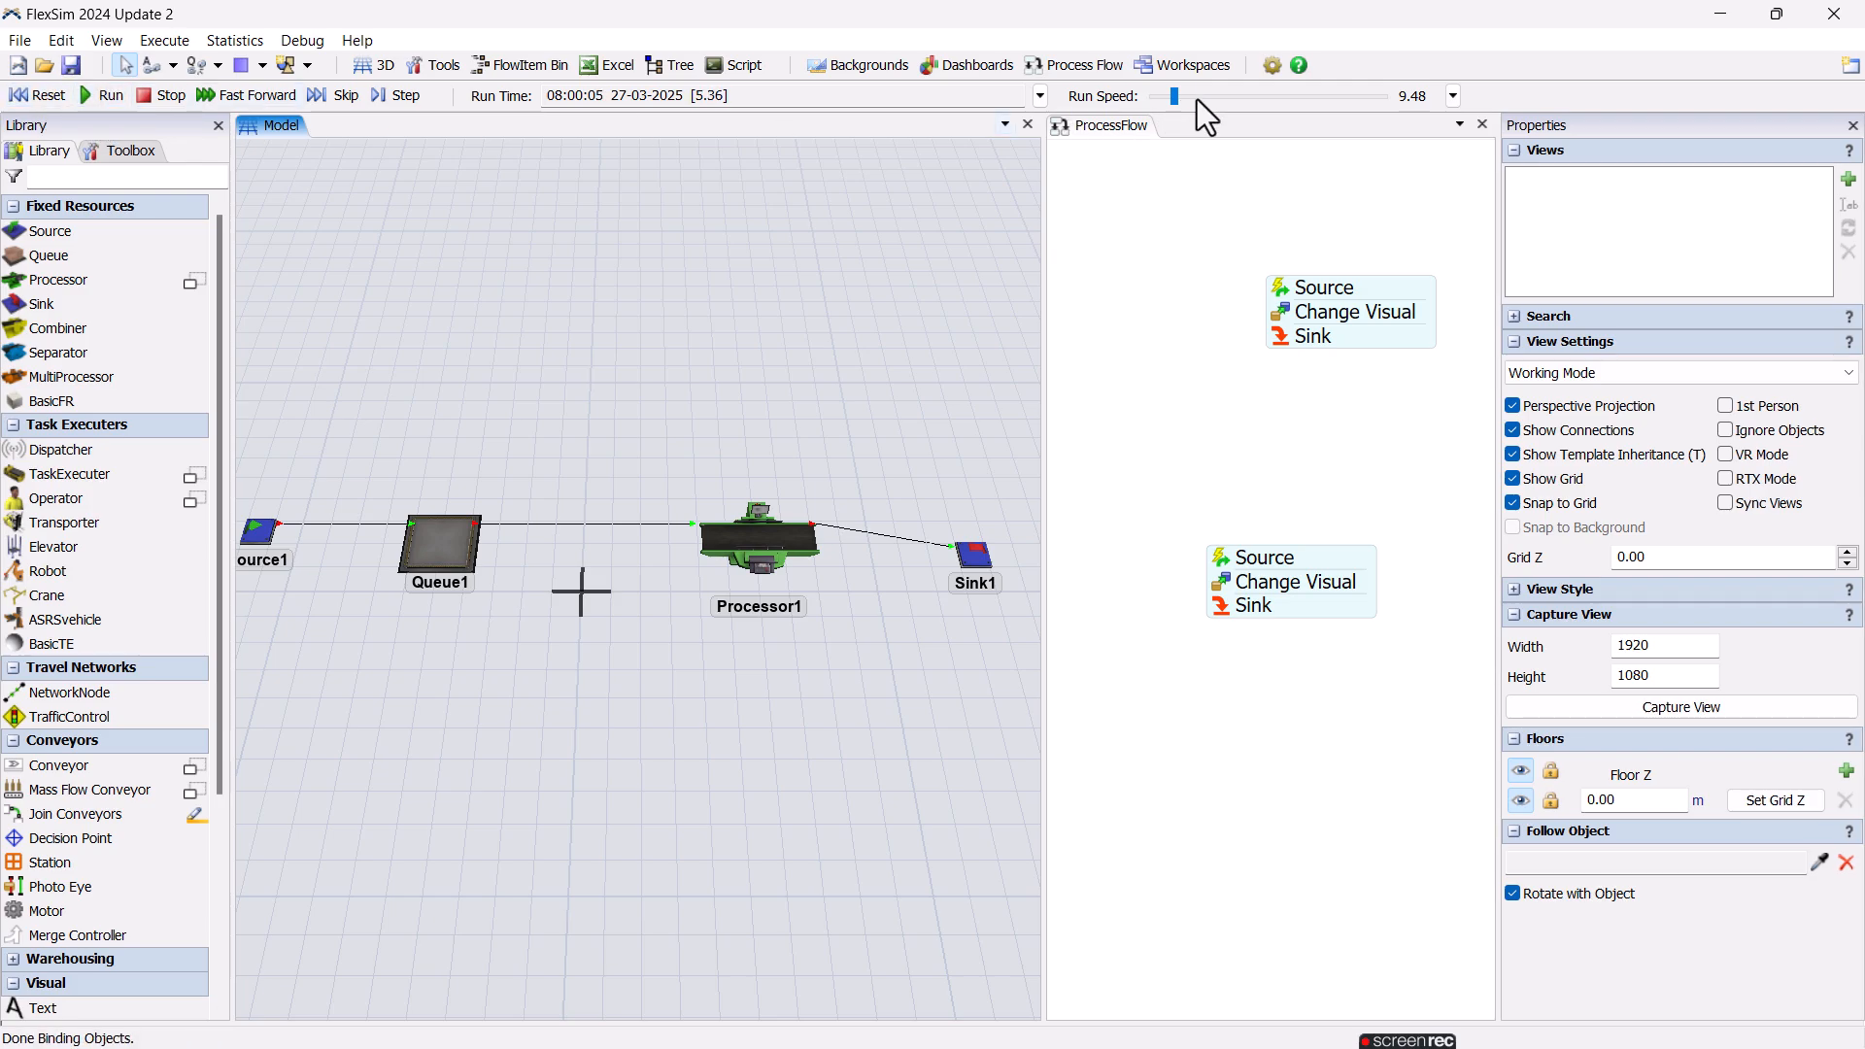
pyautogui.moveTo(1171, 101); pyautogui.dragTo(1174, 101)
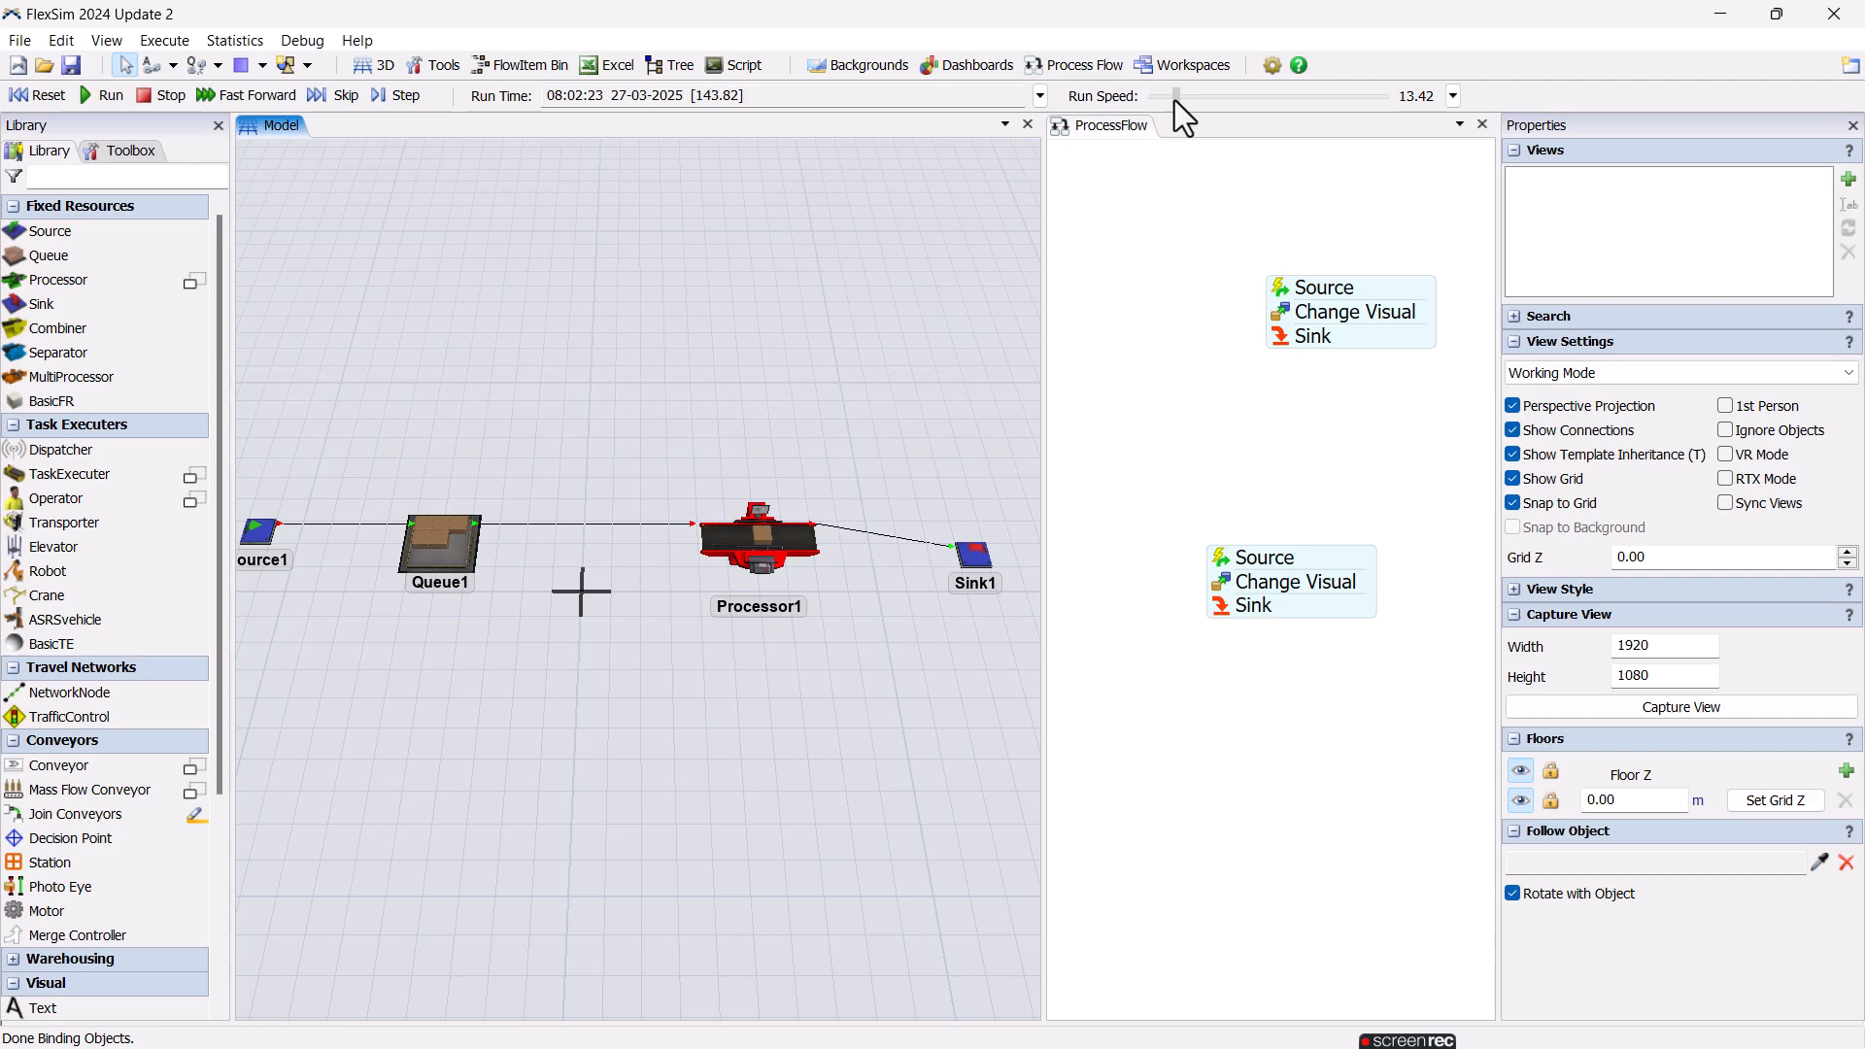
pyautogui.click(39, 90)
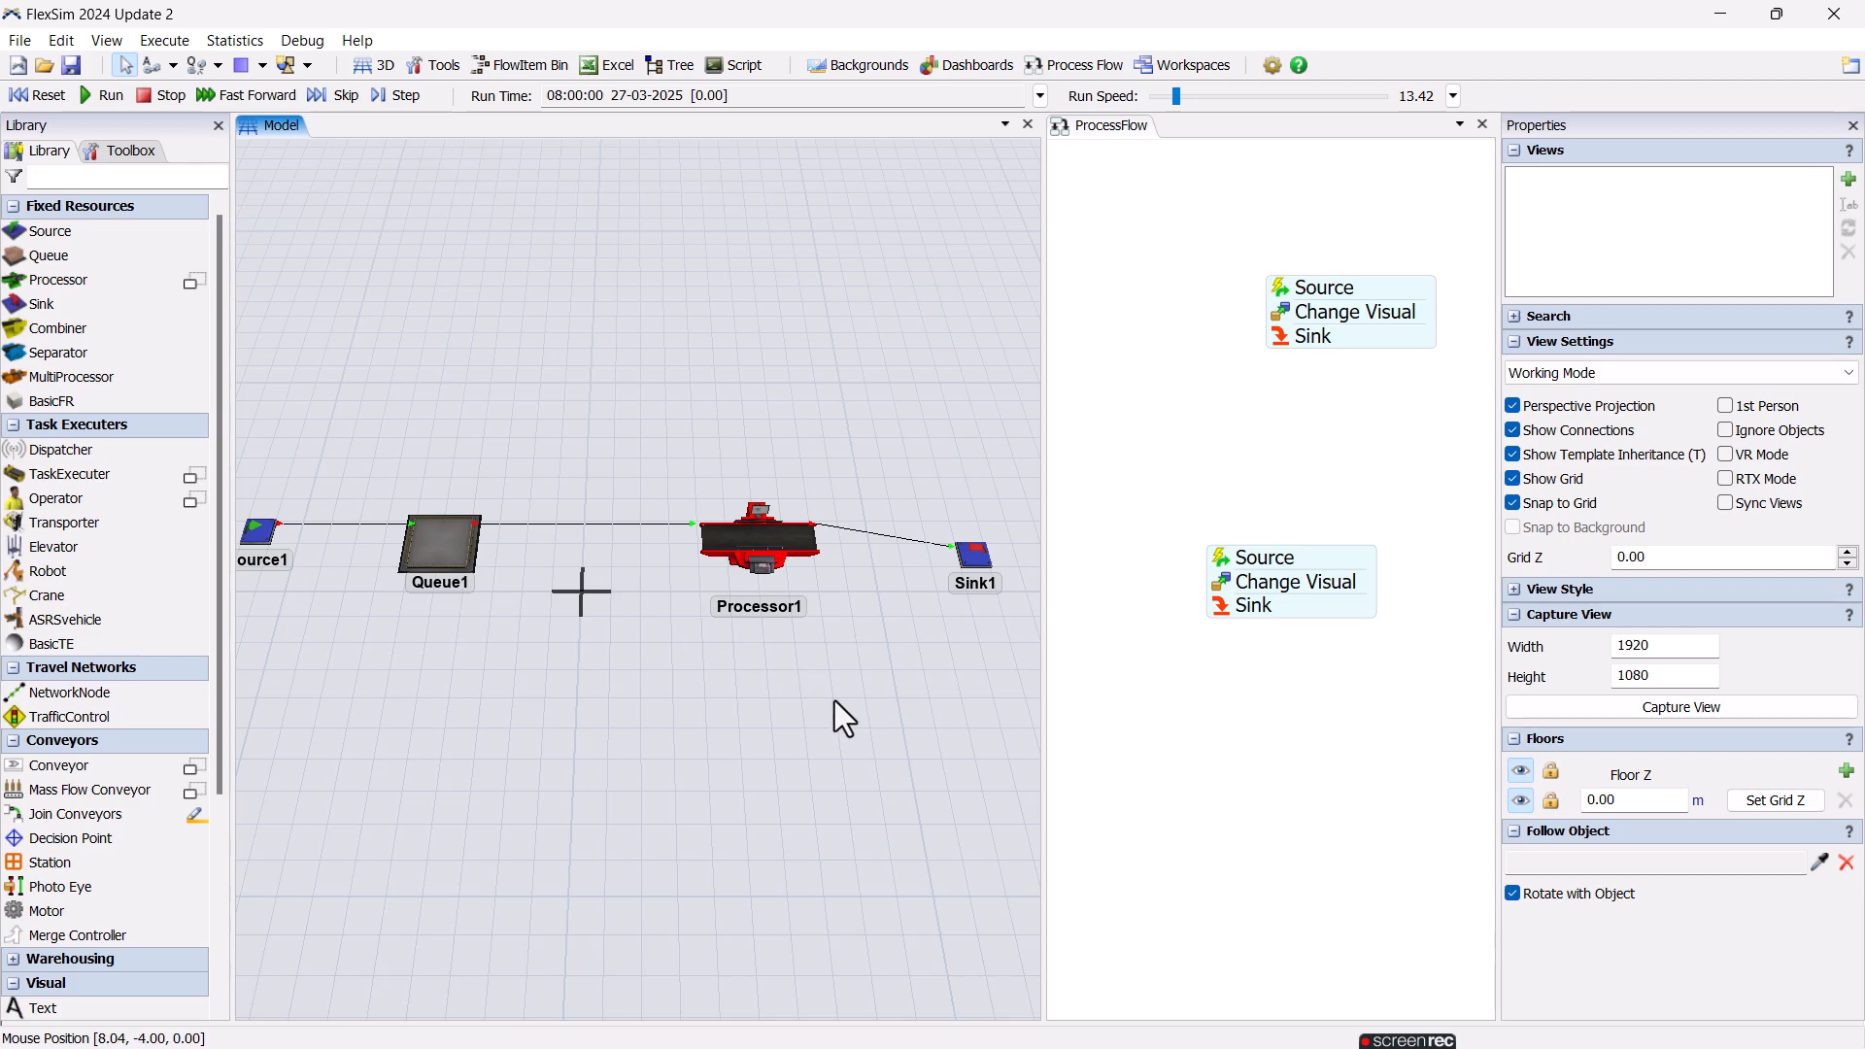
# Add an On Reset trigger to Processor1 and give it the Set Object Color option.
pyautogui.click(780, 581)
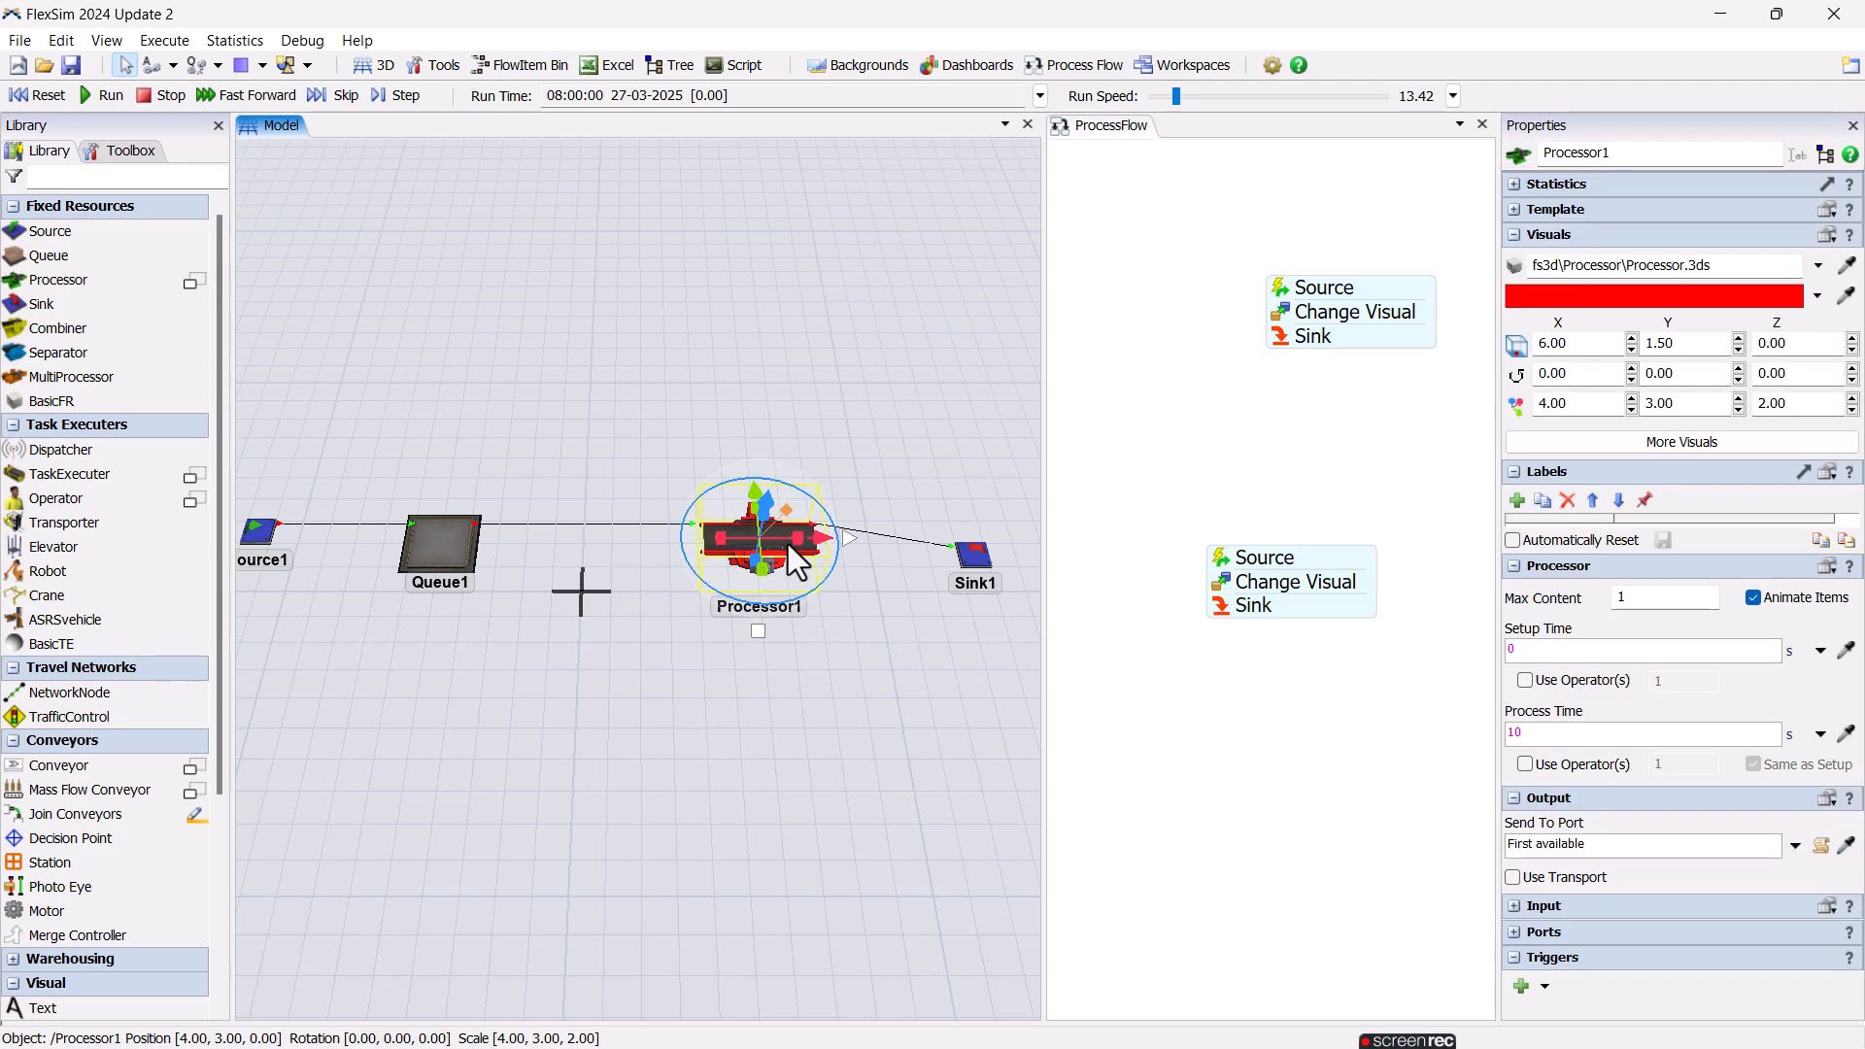
pyautogui.click(1523, 987)
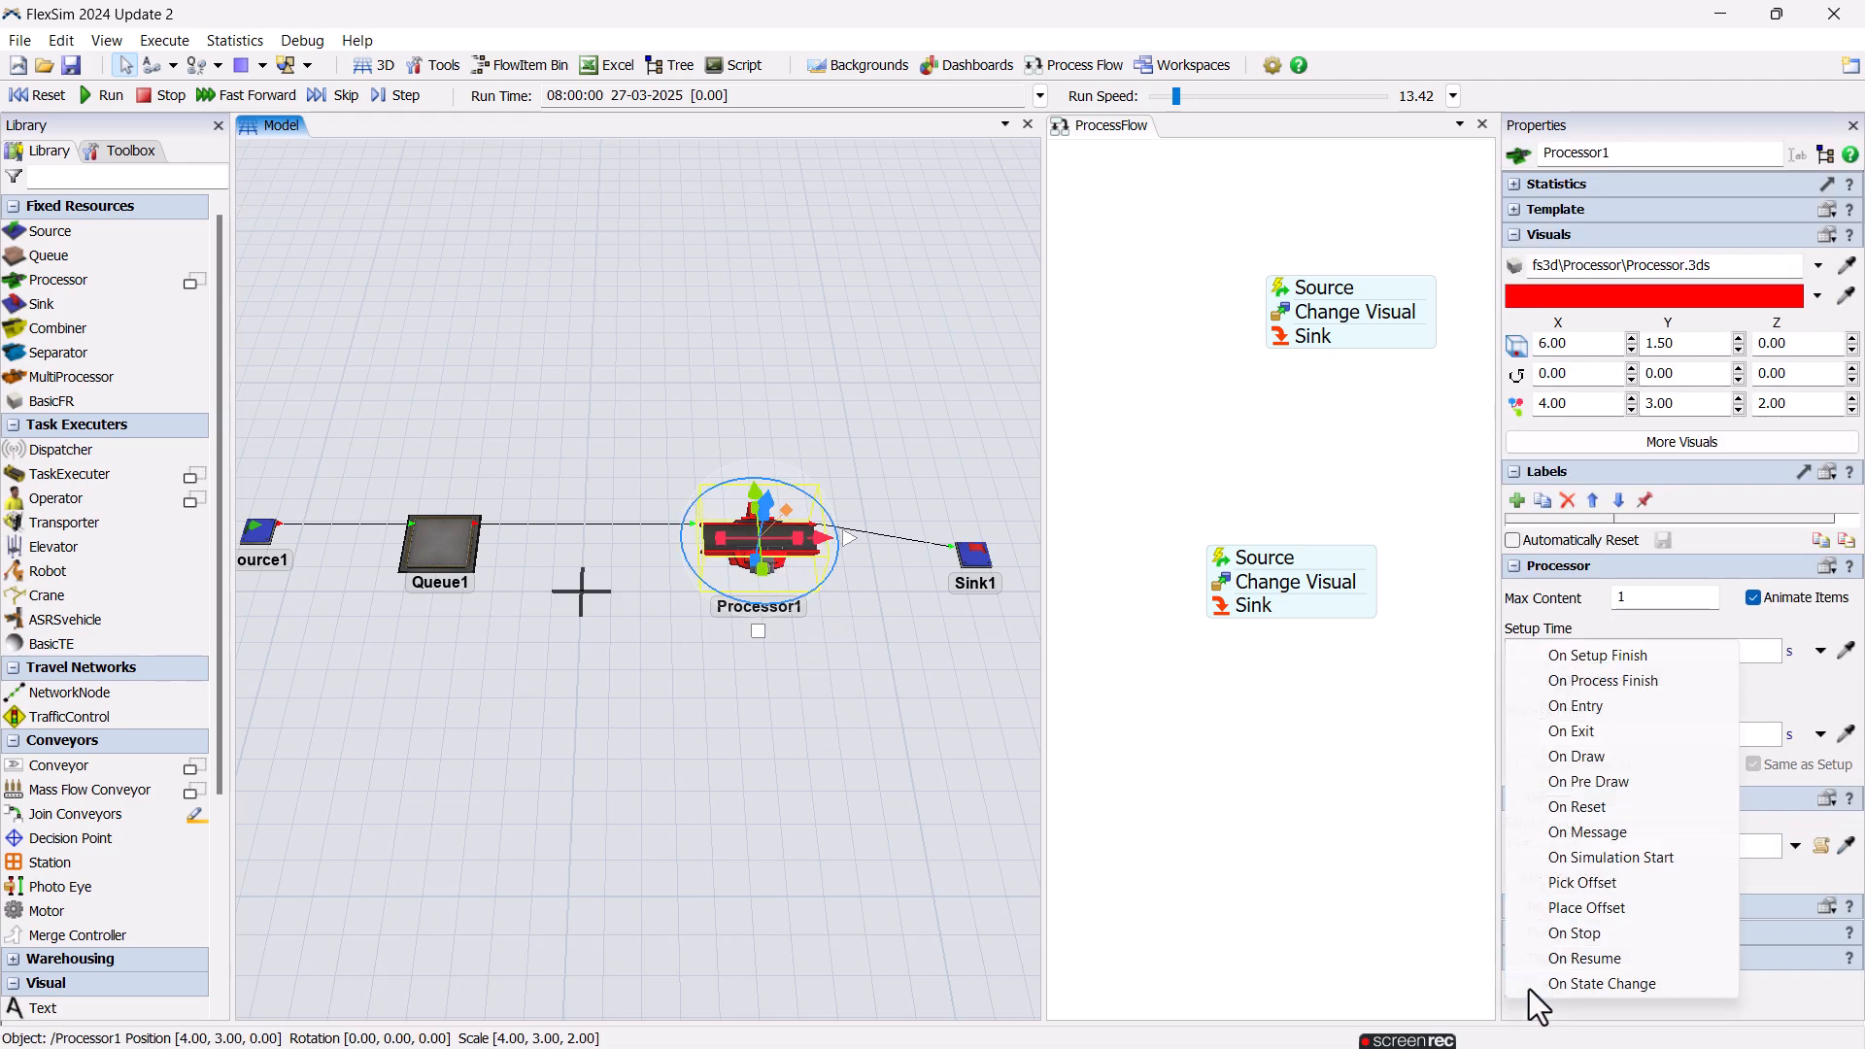
pyautogui.click(1641, 809)
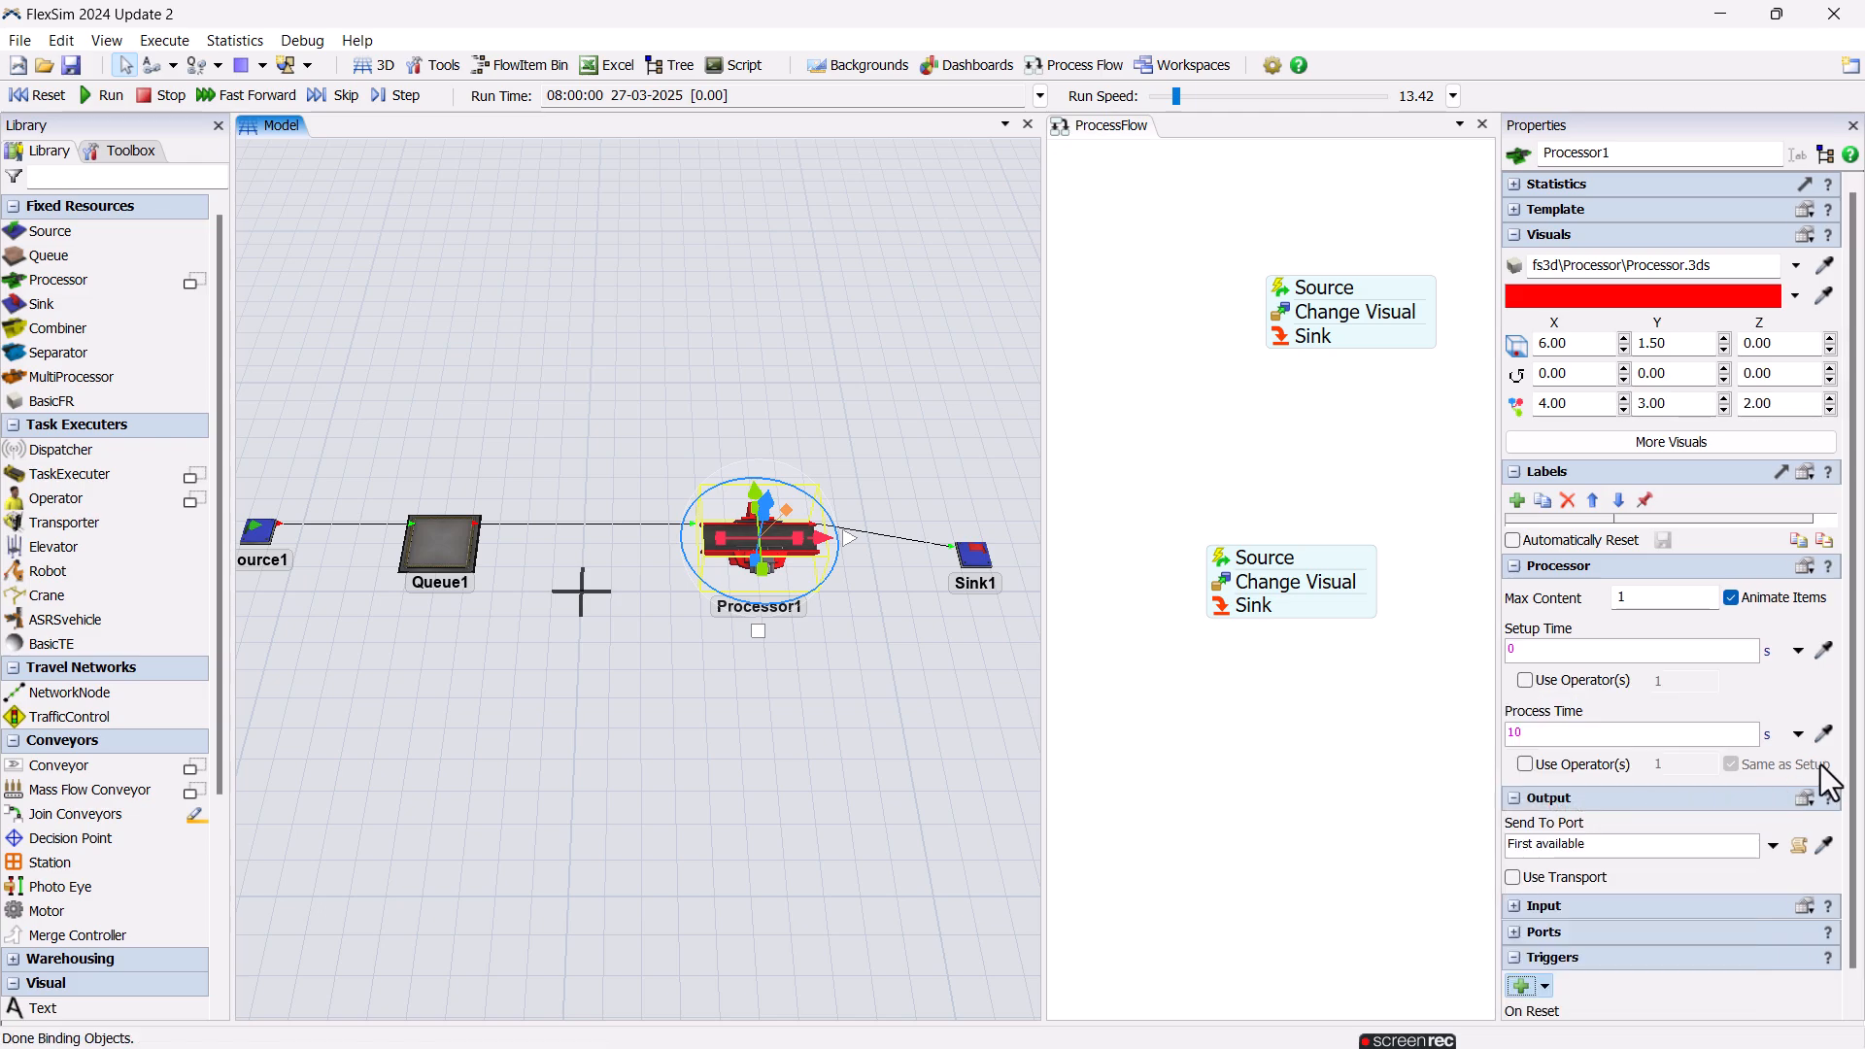
pyautogui.scroll(-1, 1852, 933)
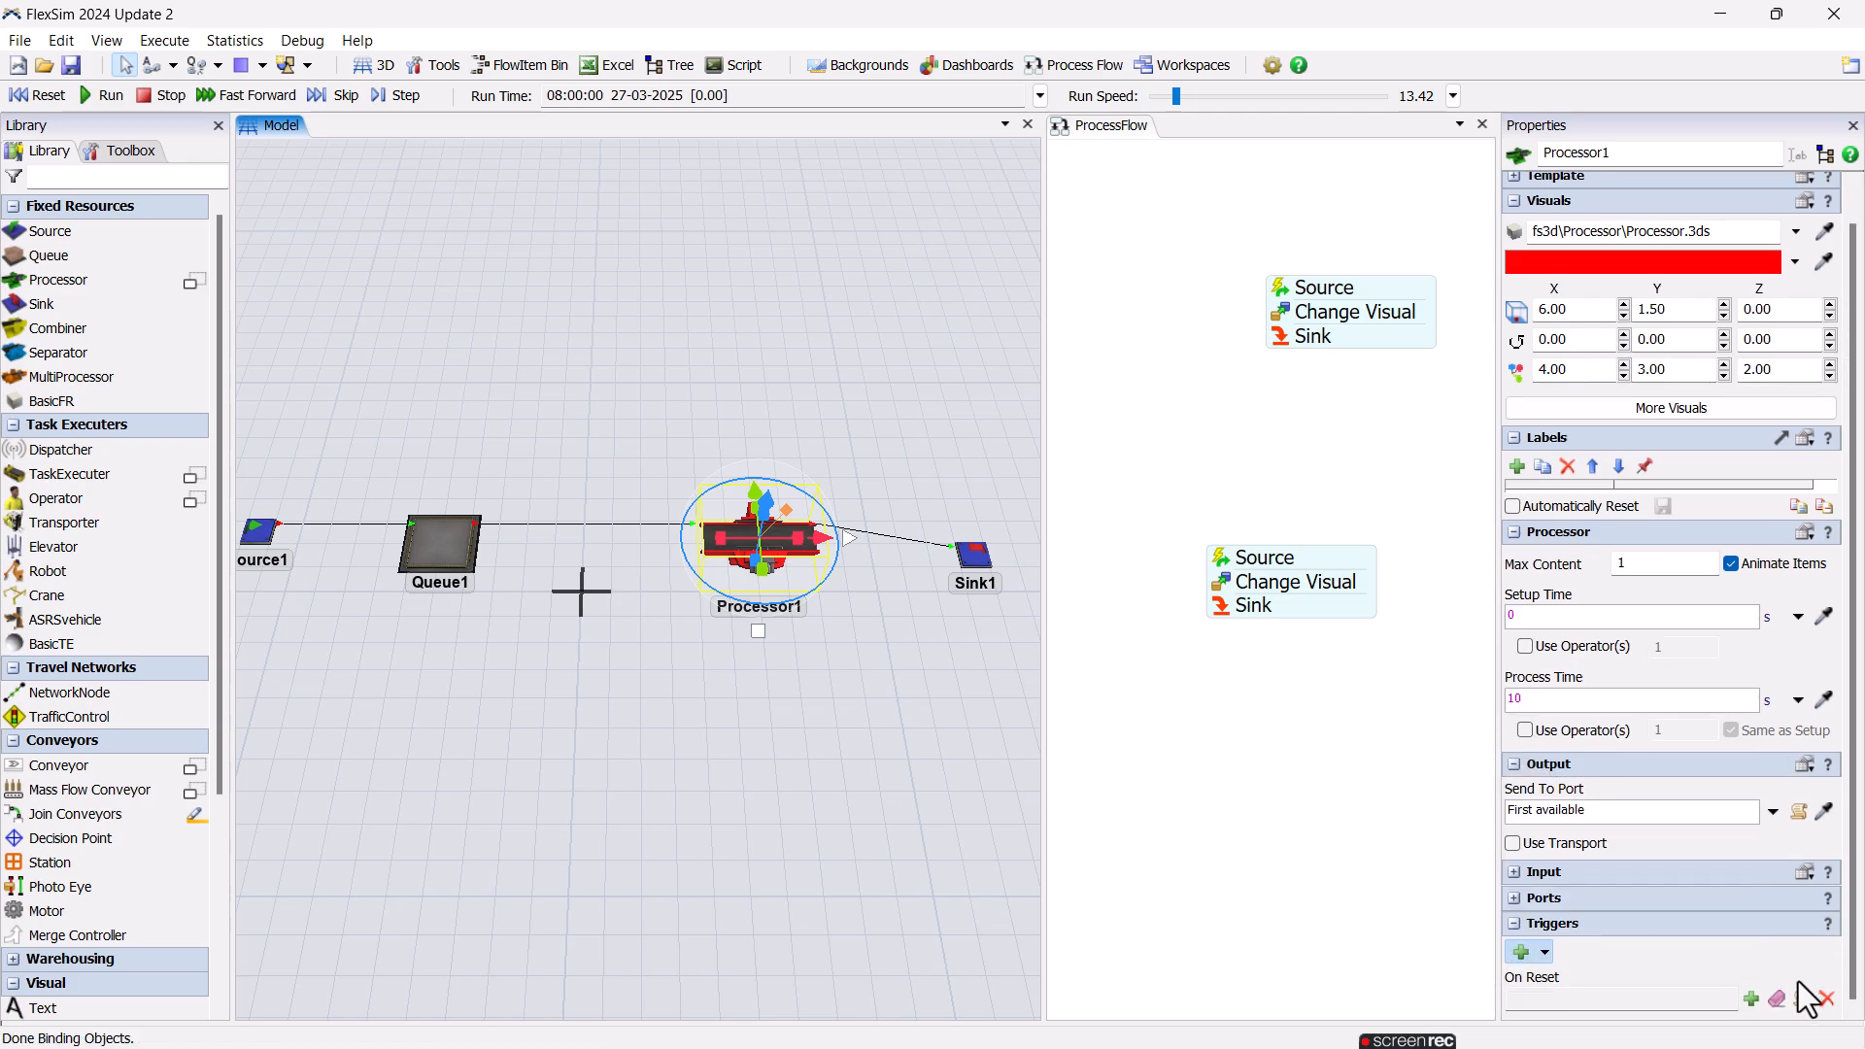
pyautogui.click(1745, 997)
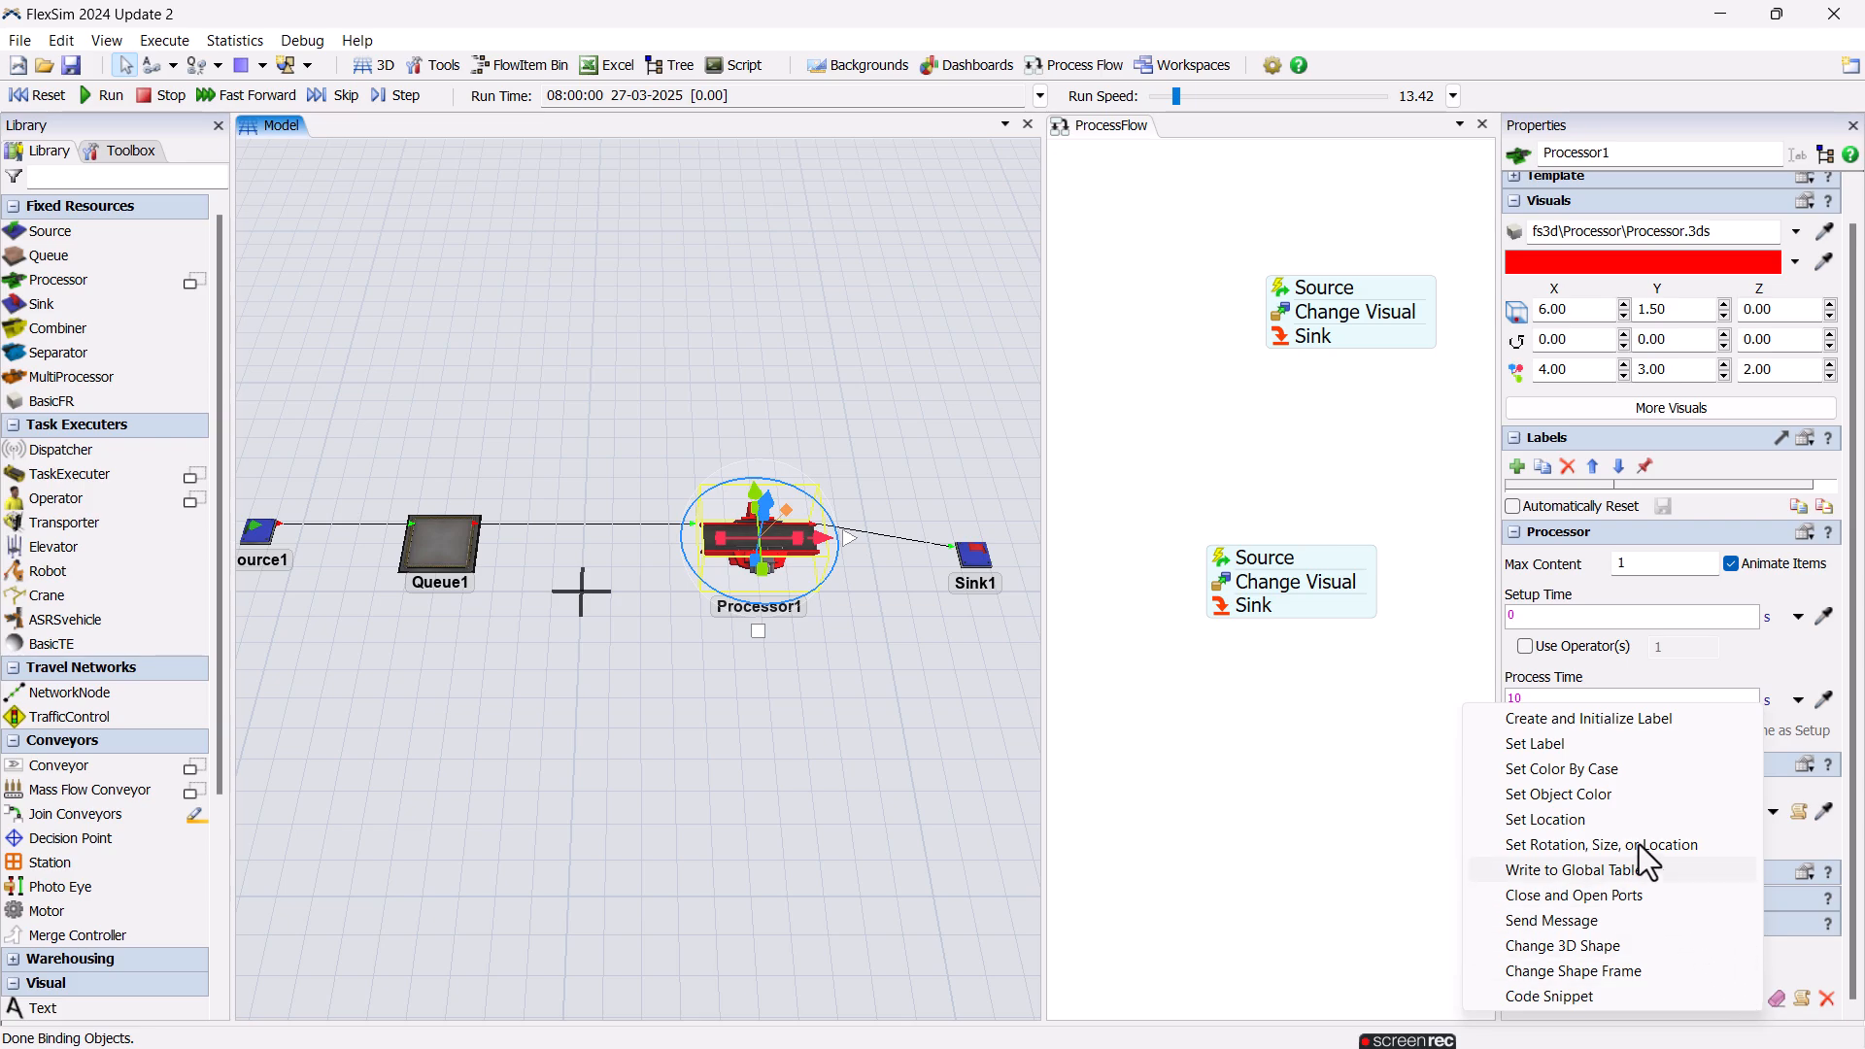
pyautogui.click(1654, 794)
# Set the On Reset colour change's object to current and its colour to Color.green.
pyautogui.click(1560, 919)
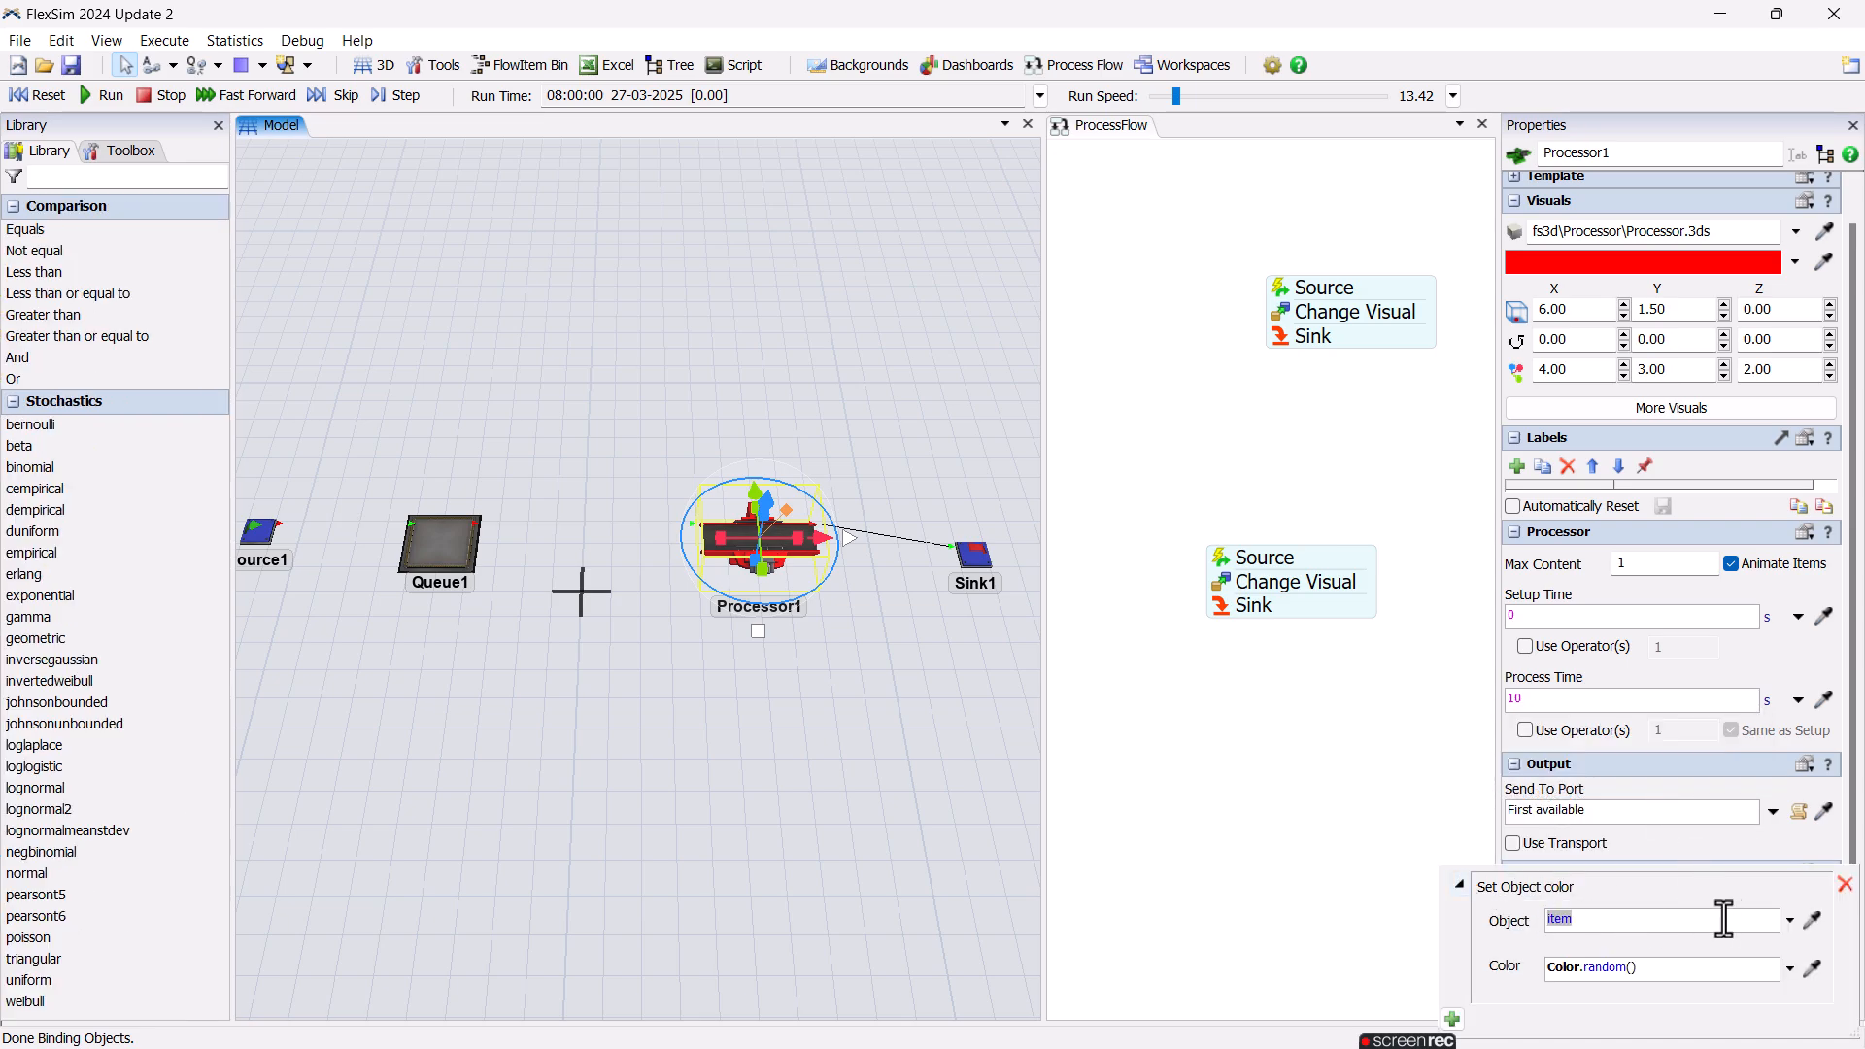
pyautogui.click(1813, 919)
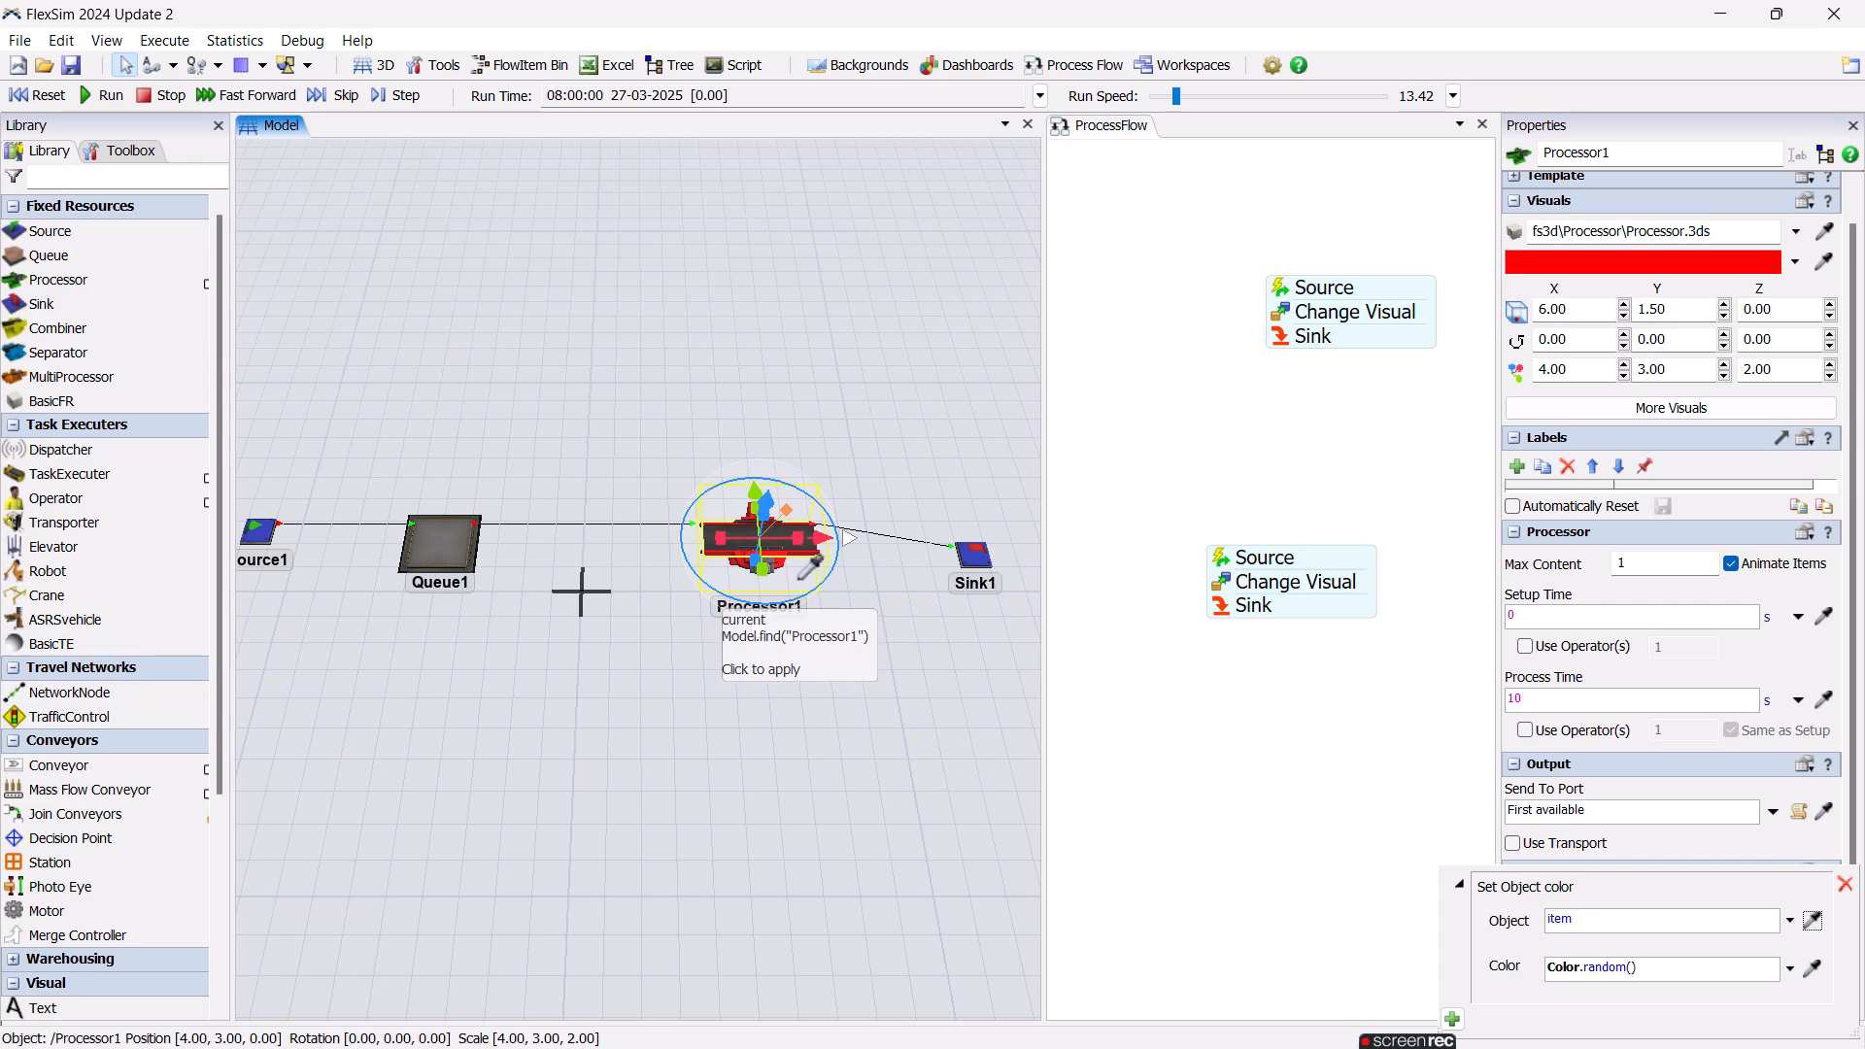
pyautogui.click(853, 614)
pyautogui.click(1700, 923)
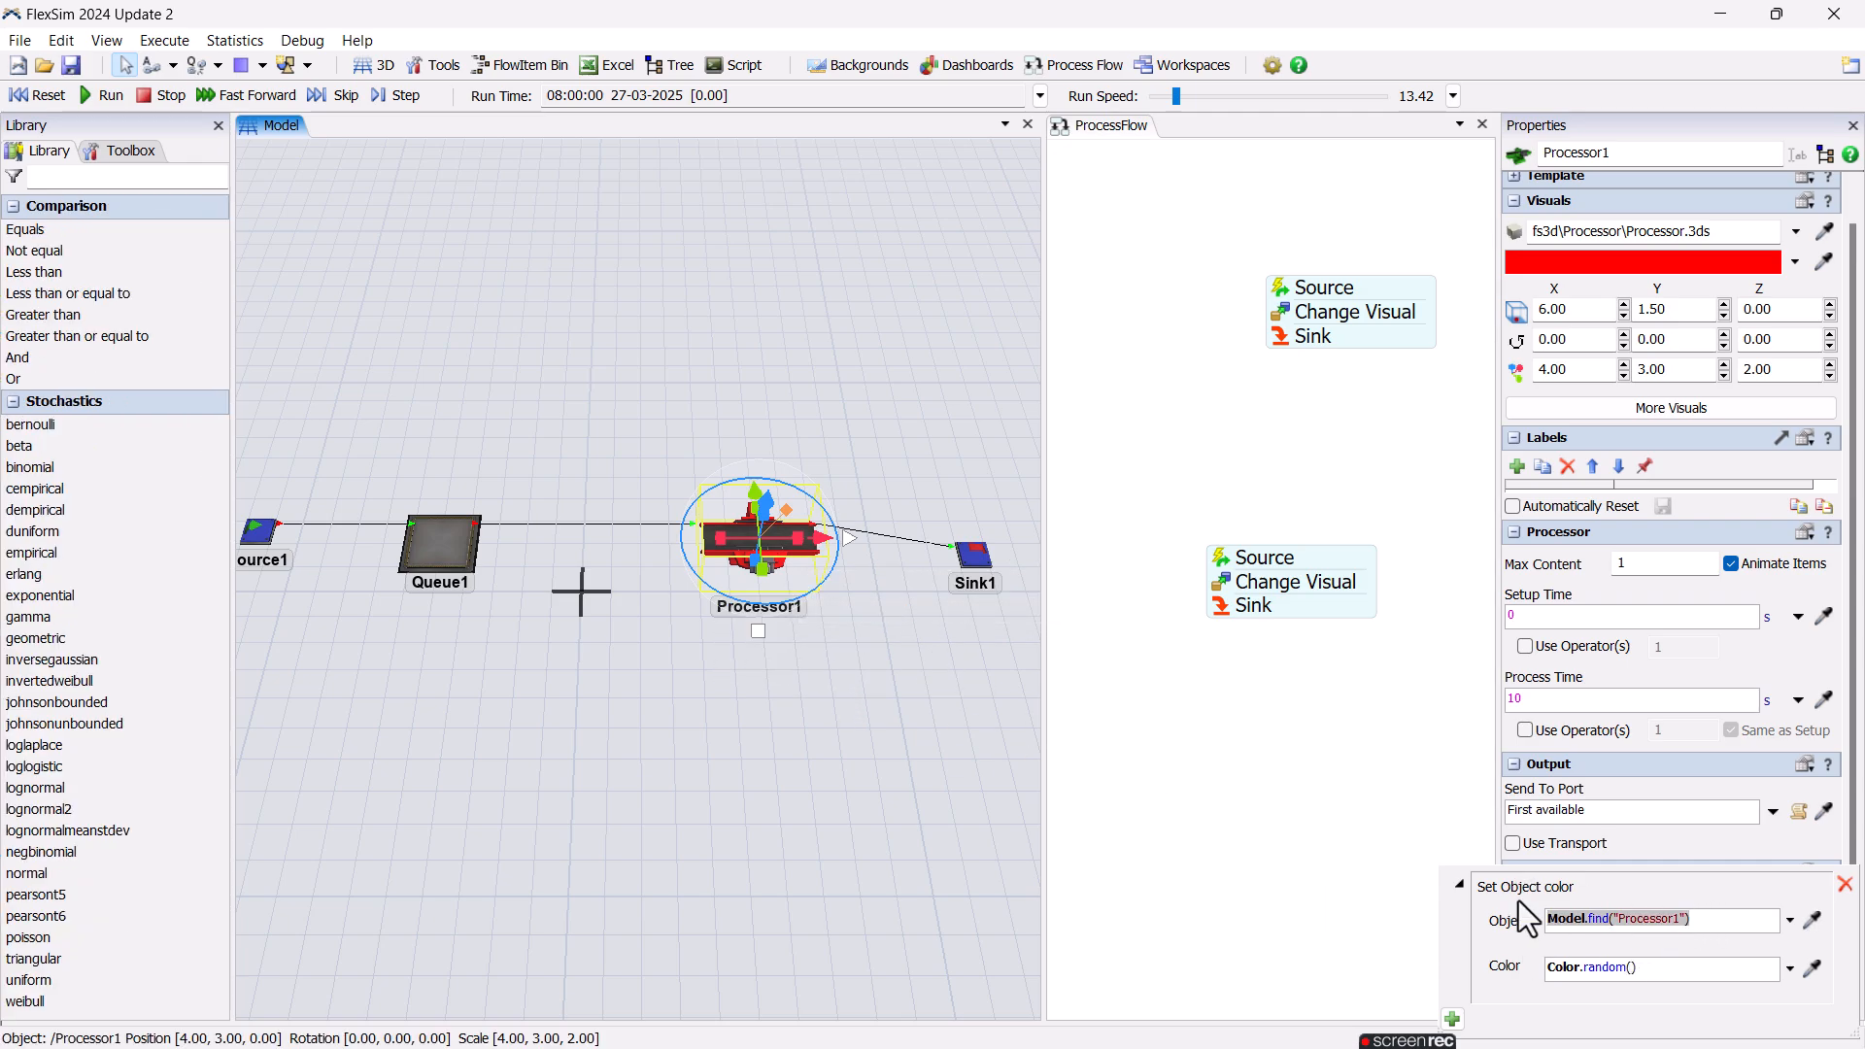
pyautogui.write('current')
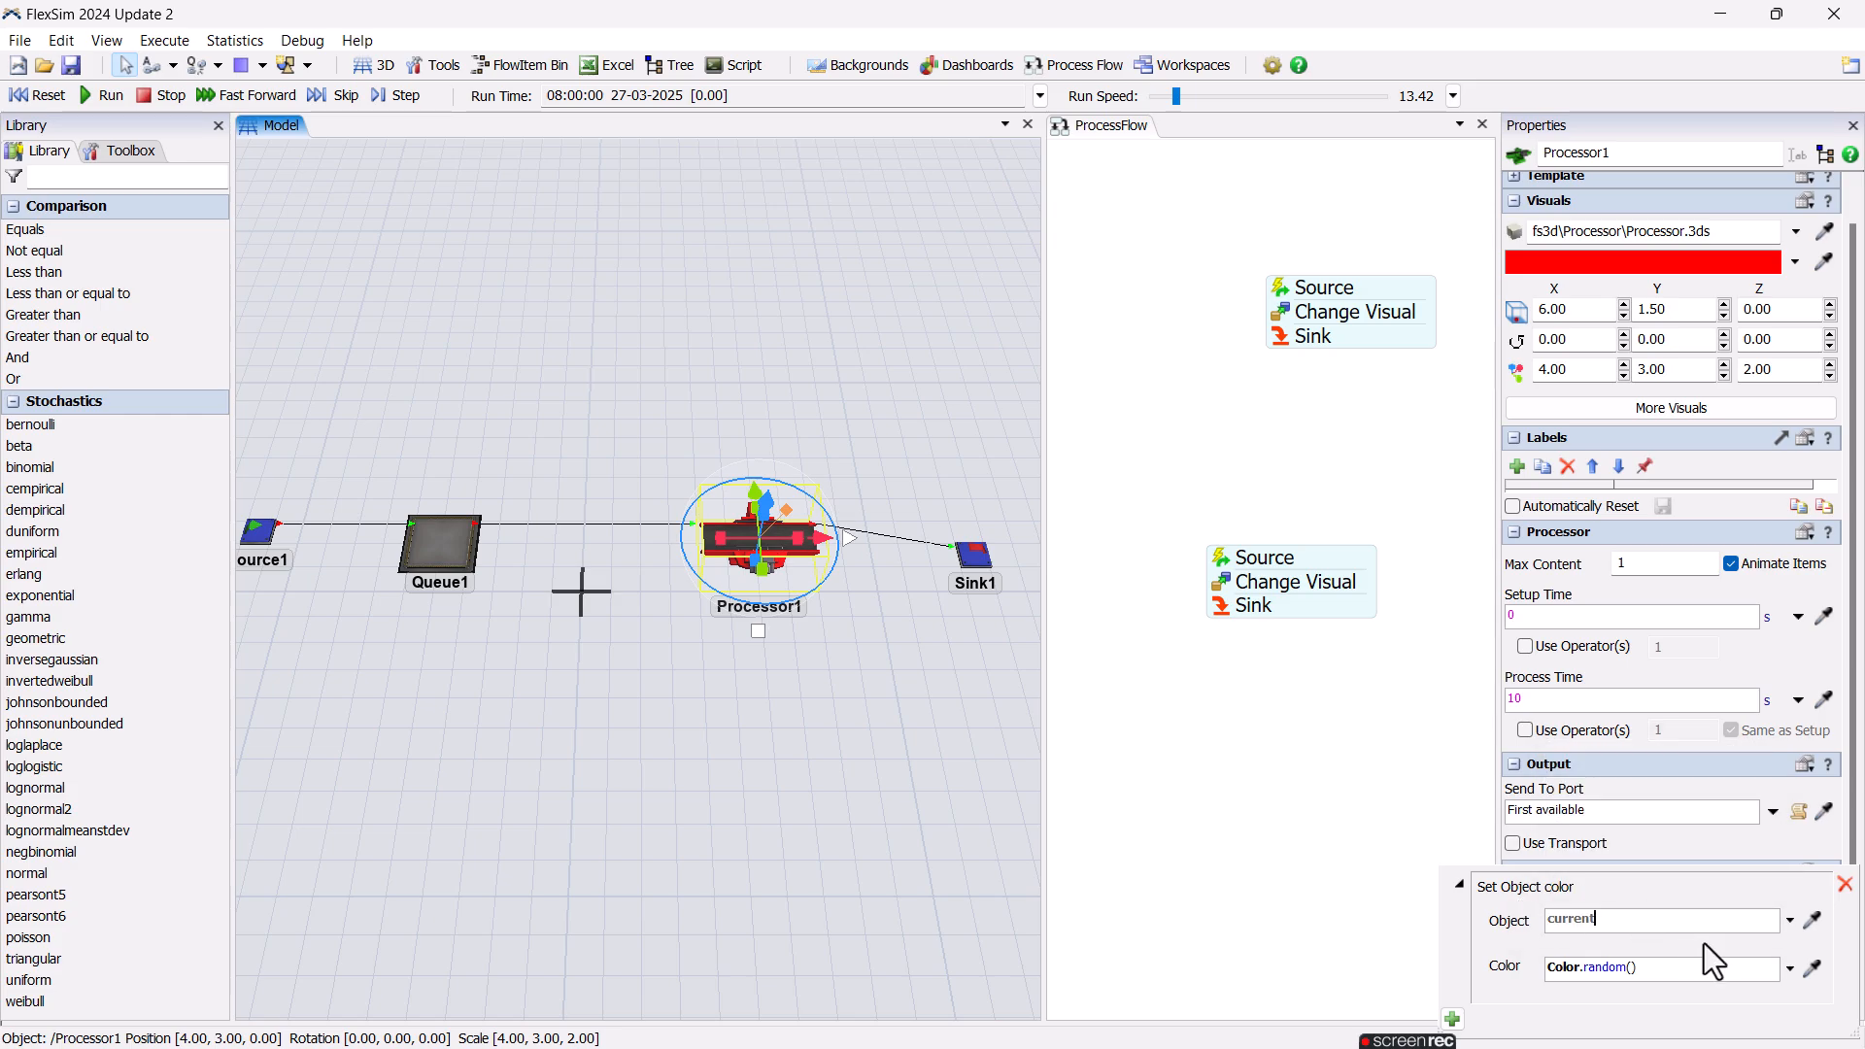
pyautogui.click(1789, 969)
pyautogui.moveTo(1753, 1031)
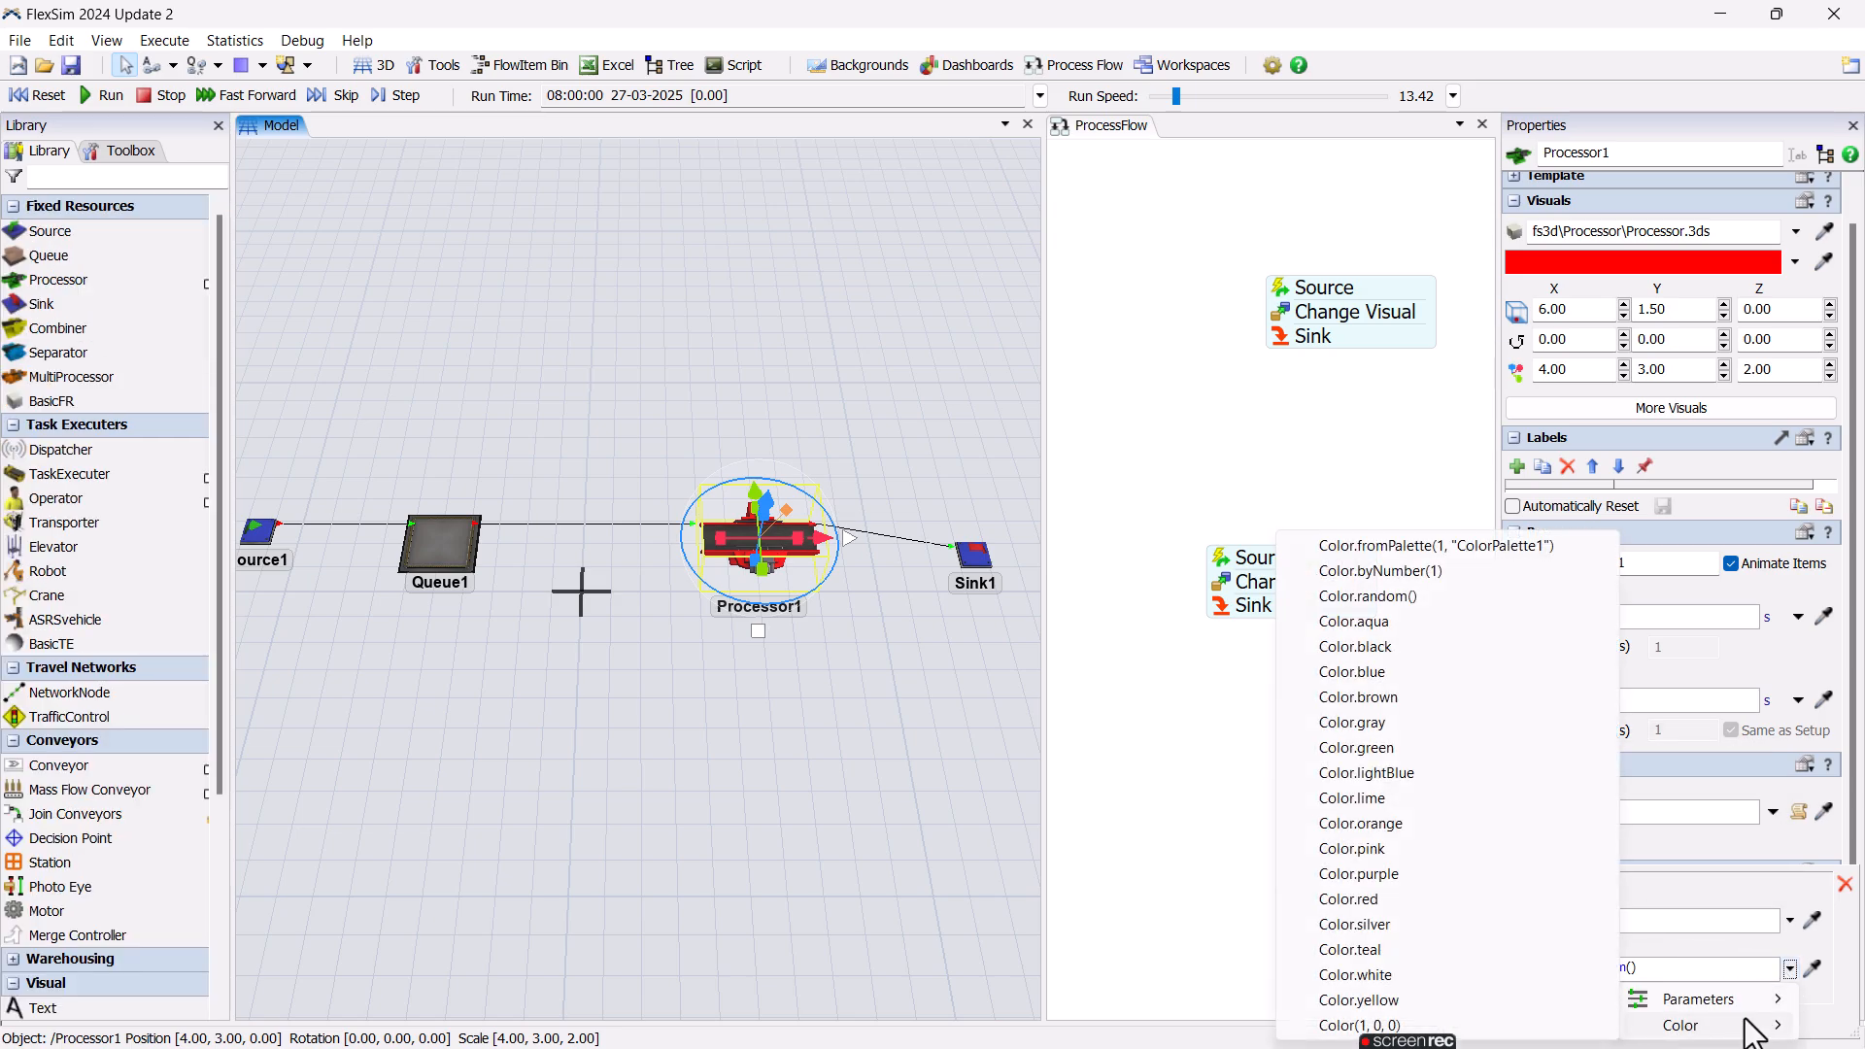
pyautogui.click(1428, 748)
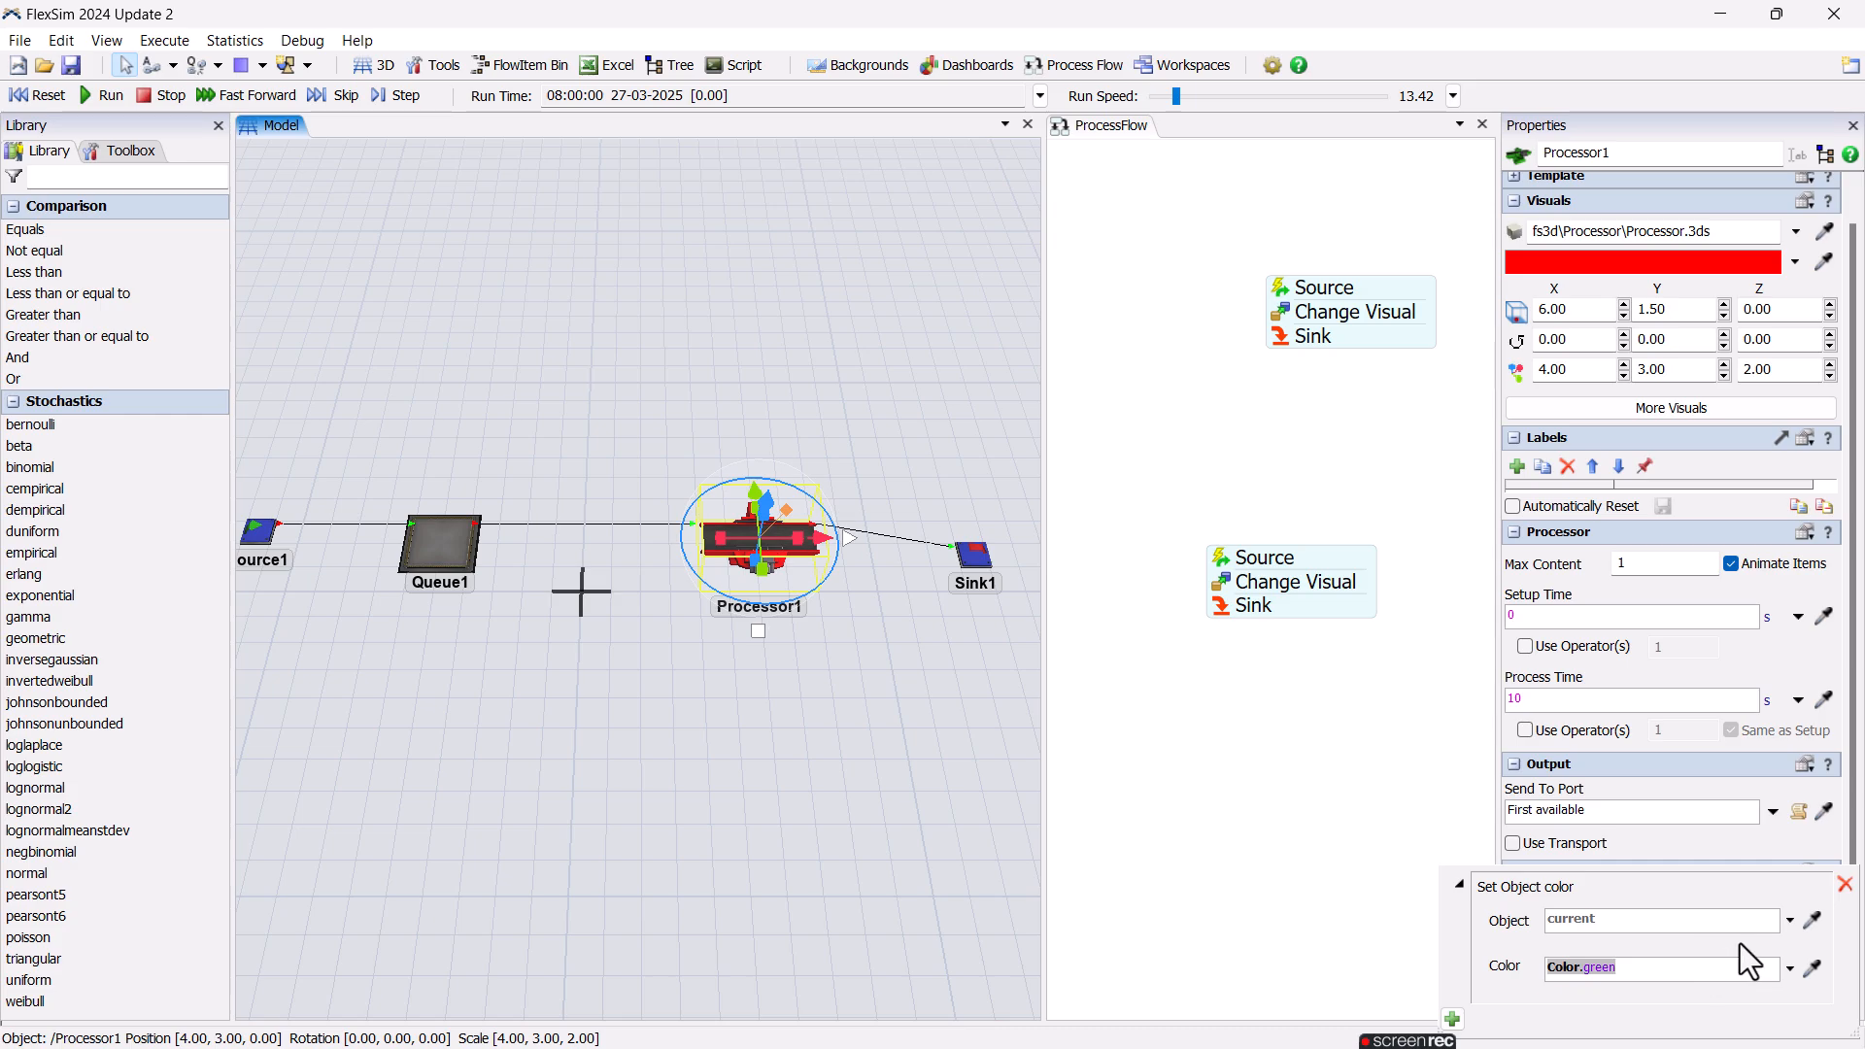
pyautogui.click(1740, 942)
pyautogui.click(1414, 773)
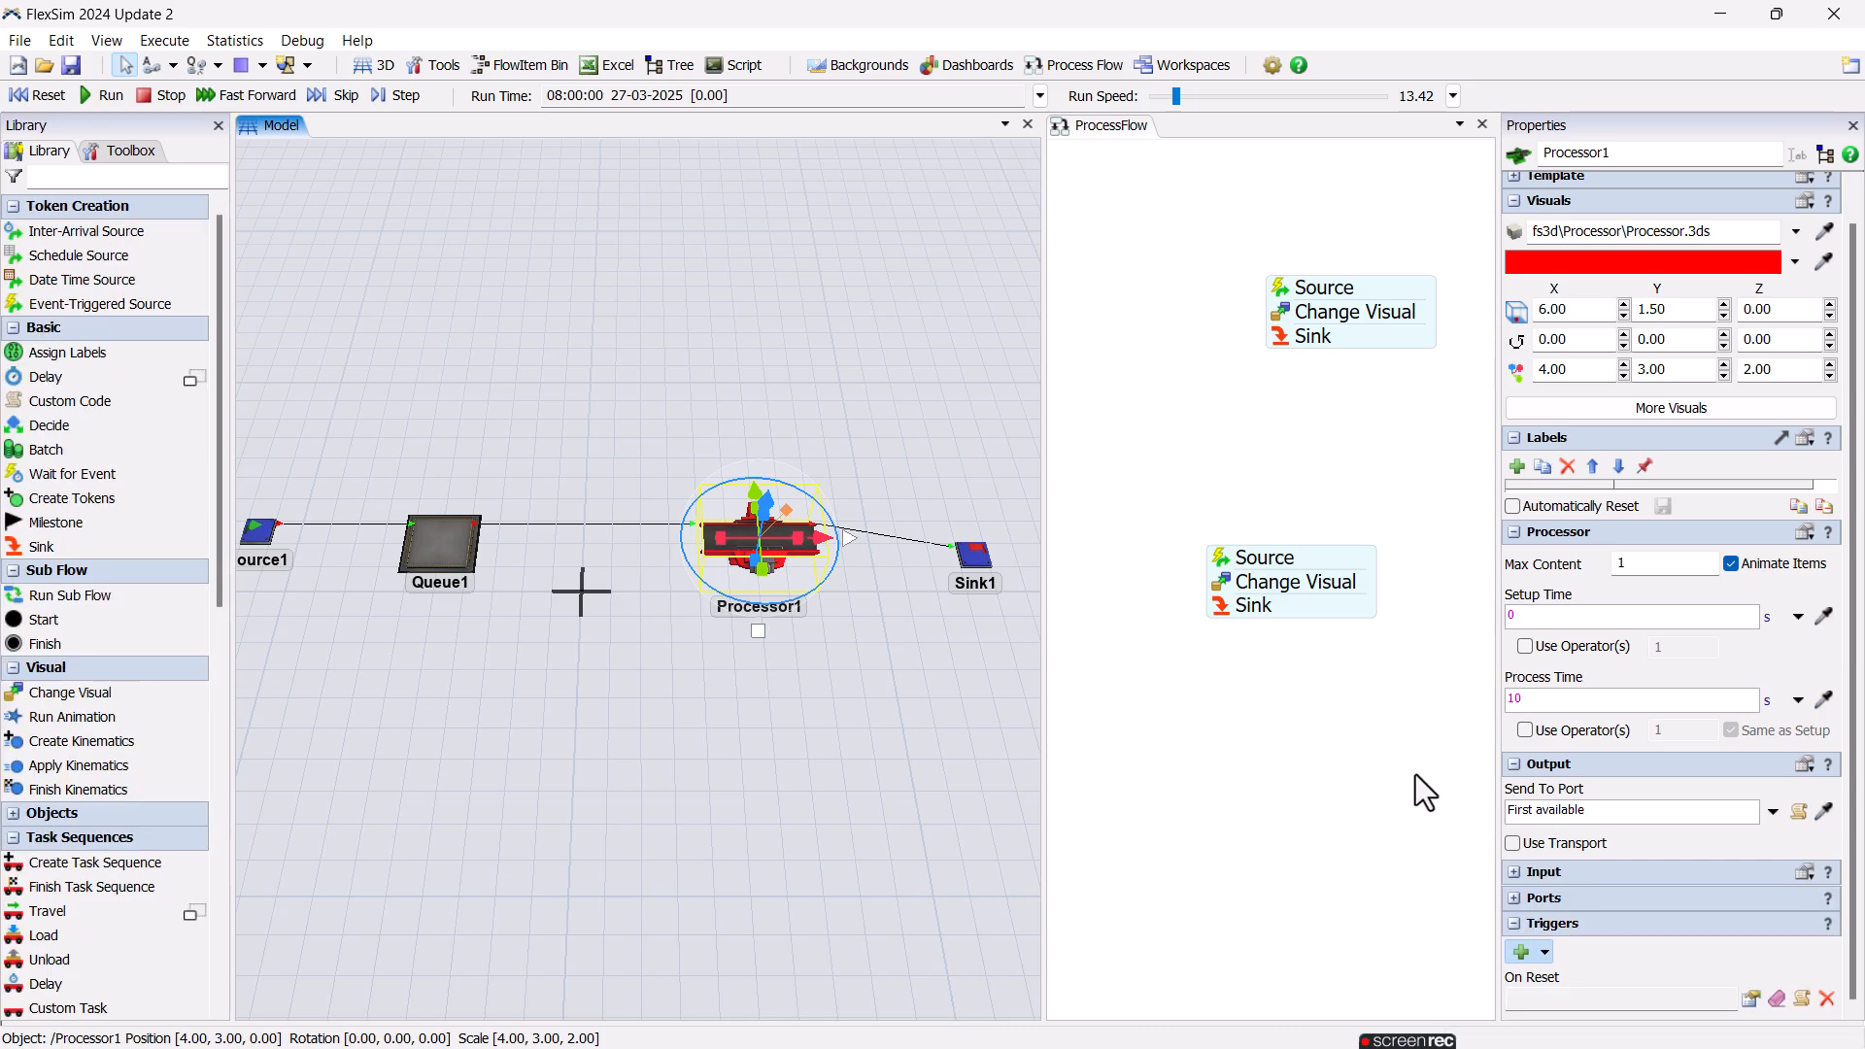
# Reset the model to test Processor1's On Reset colour trigger, and deselect Processor1.
pyautogui.click(42, 93)
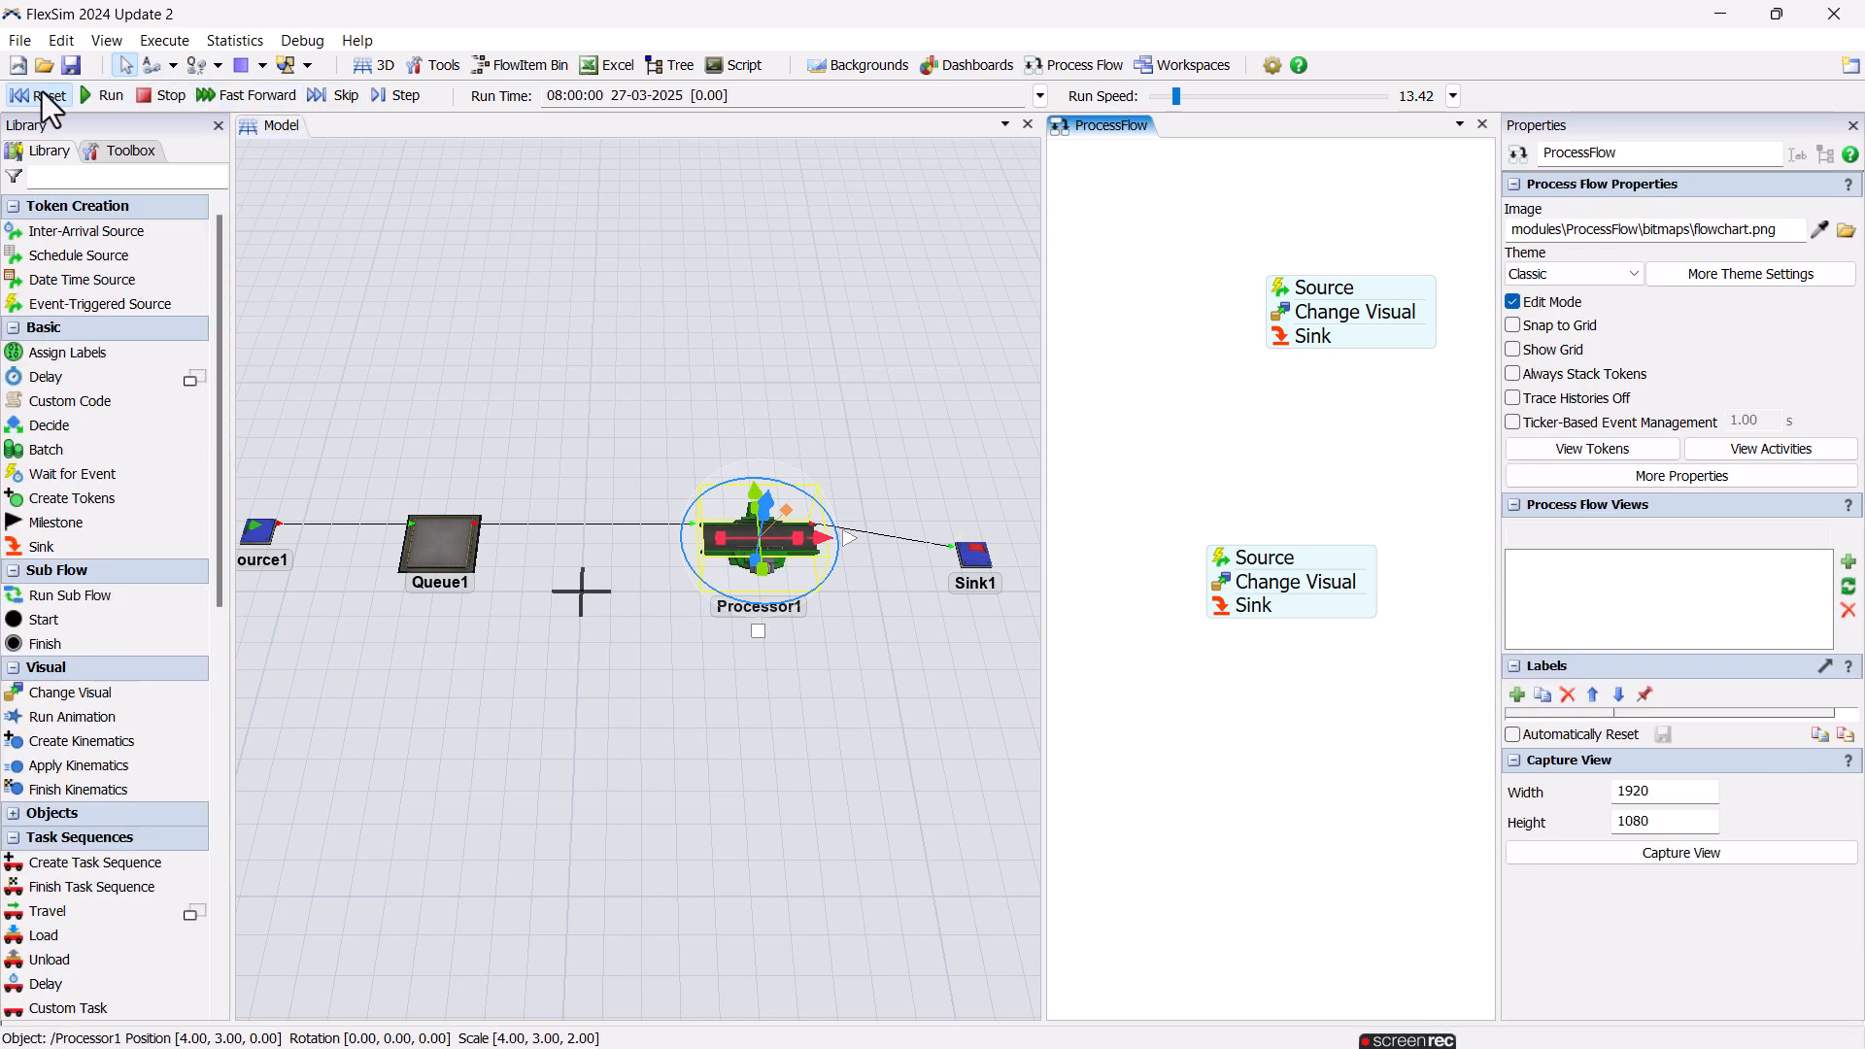
pyautogui.click(826, 661)
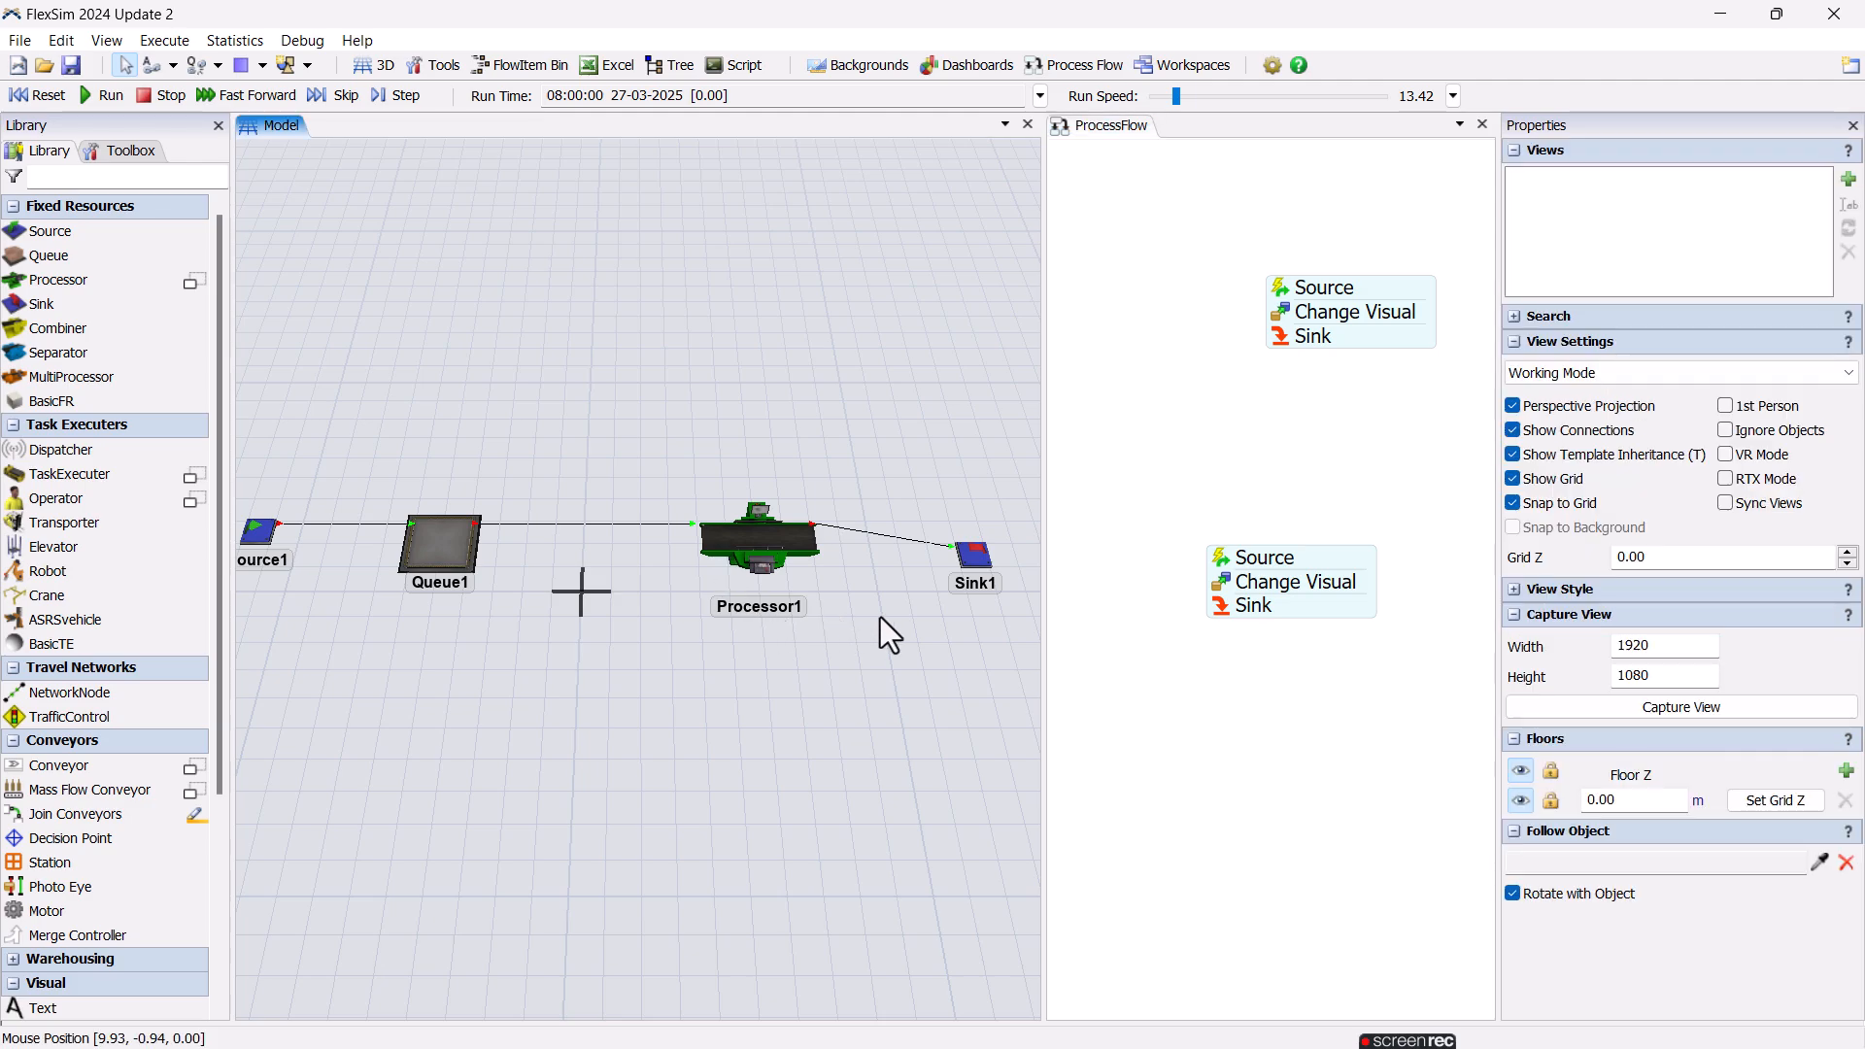